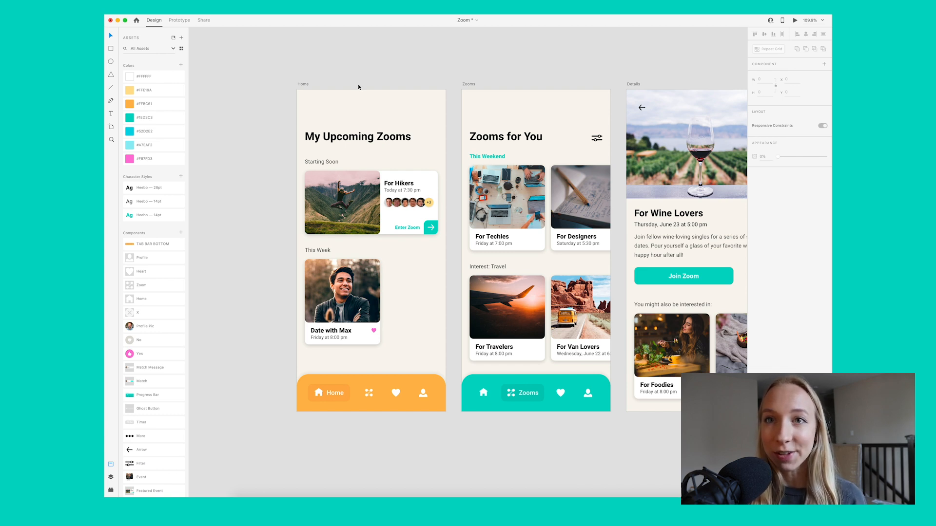
Step: Launch the prototype preview starting from the Home artboard
{"action": "left_click", "coordinate": [304, 84]}
{"action": "scroll", "coordinate": [387, 107], "scroll_direction": "left", "scroll_amount": 10}
{"action": "scroll", "coordinate": [388, 108], "scroll_direction": "left", "scroll_amount": 5}
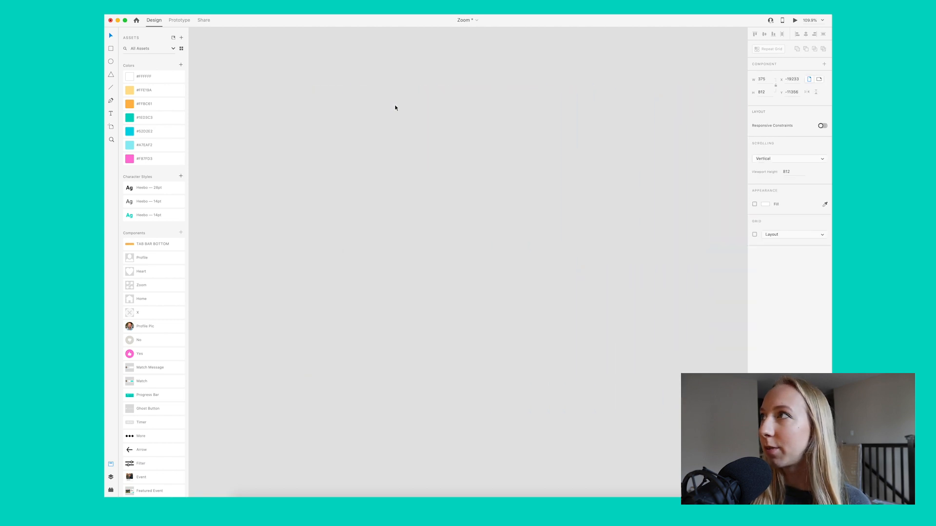
{"action": "left_click", "coordinate": [795, 20]}
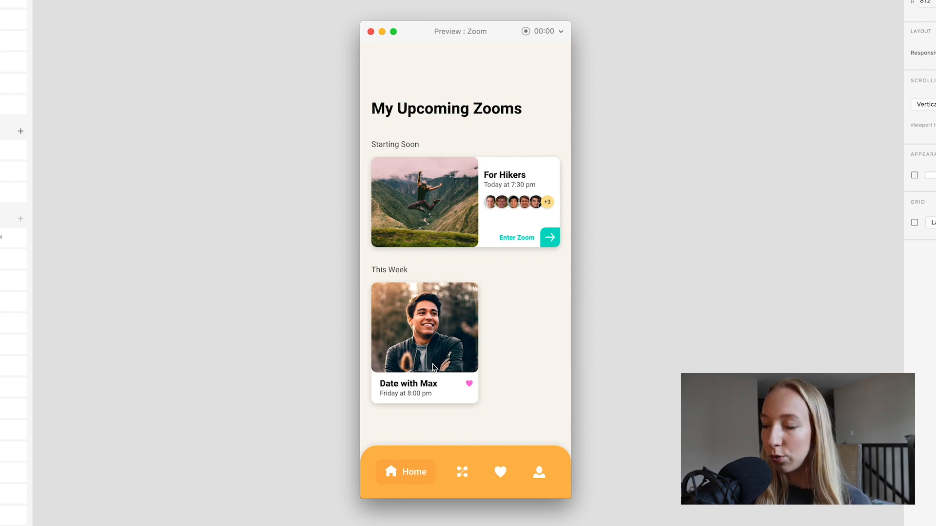
Step: Open the Zooms screen in the preview and browse the This Weekend and Interest: Travel carousels
{"action": "left_click", "coordinate": [463, 472]}
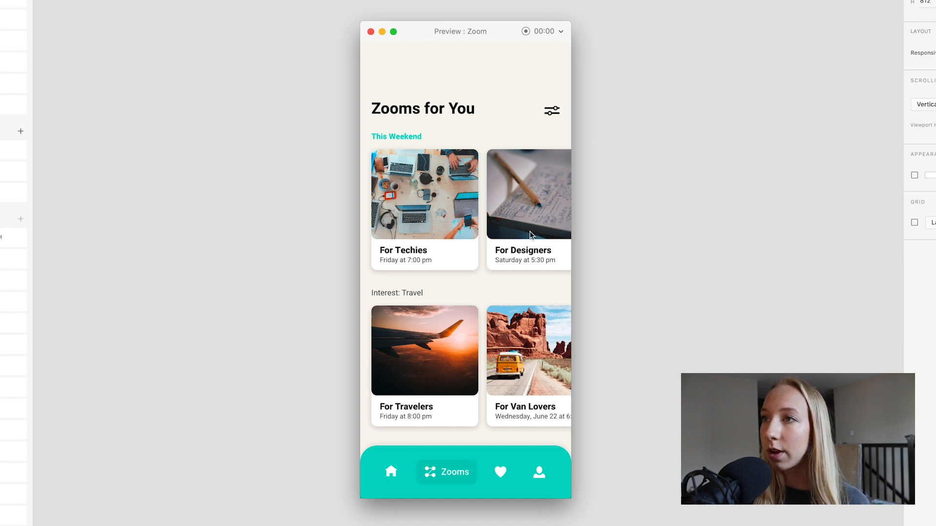
{"action": "scroll", "coordinate": [530, 231], "scroll_direction": "right", "scroll_amount": 10}
{"action": "scroll", "coordinate": [531, 235], "scroll_direction": "right", "scroll_amount": 2}
{"action": "scroll", "coordinate": [531, 234], "scroll_direction": "left", "scroll_amount": 10}
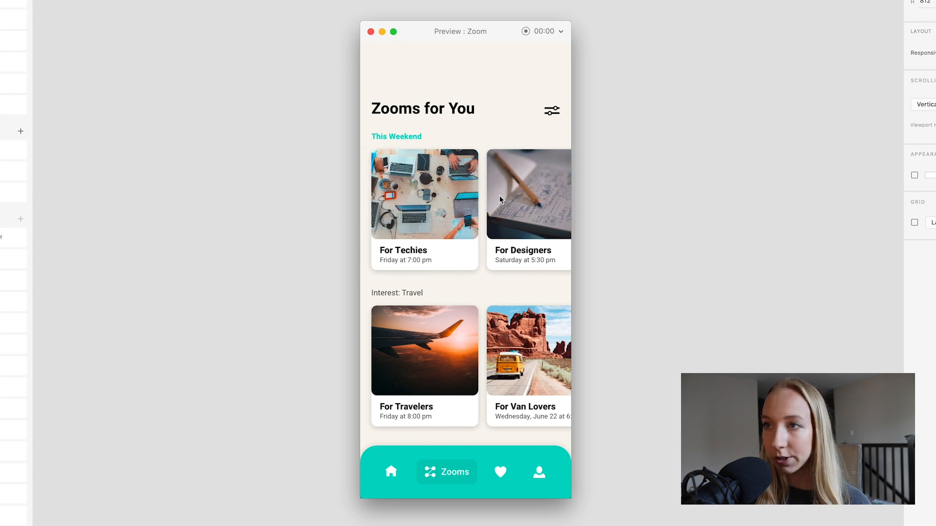
{"action": "scroll", "coordinate": [482, 242], "scroll_direction": "down", "scroll_amount": 5}
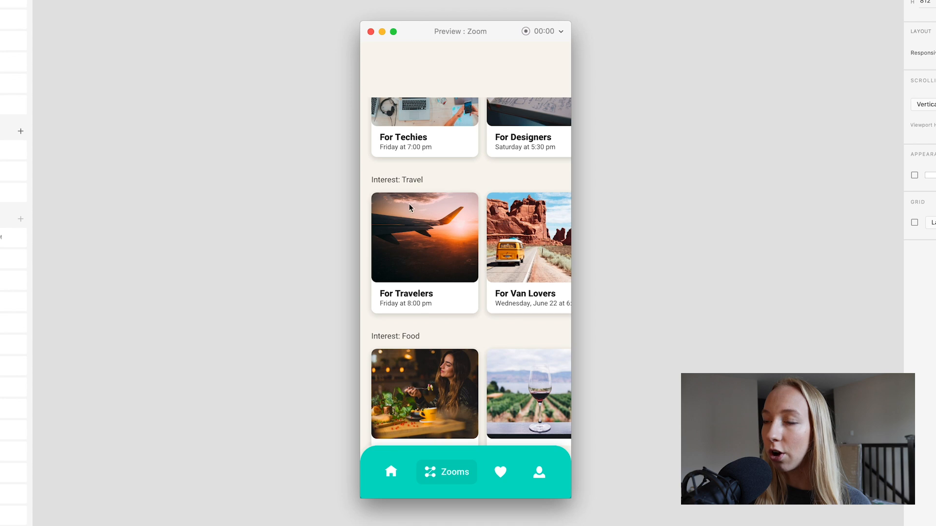
{"action": "scroll", "coordinate": [467, 200], "scroll_direction": "right", "scroll_amount": 10}
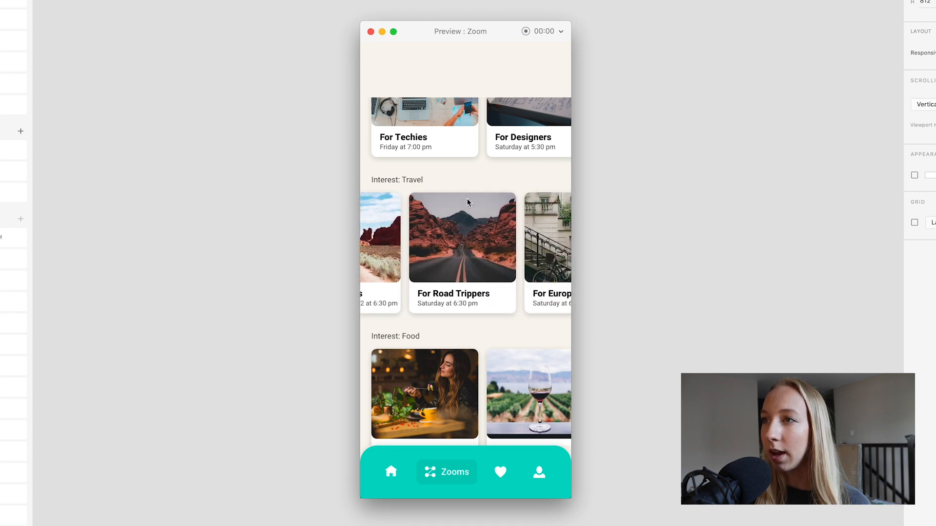
{"action": "scroll", "coordinate": [467, 198], "scroll_direction": "right", "scroll_amount": 3}
Step: Test the sideways scrolling of the Interest: Food and Interest: Art event rows
{"action": "scroll", "coordinate": [441, 206], "scroll_direction": "down", "scroll_amount": 2}
{"action": "scroll", "coordinate": [440, 210], "scroll_direction": "down", "scroll_amount": 5}
{"action": "scroll", "coordinate": [501, 260], "scroll_direction": "right", "scroll_amount": 3}
{"action": "scroll", "coordinate": [502, 260], "scroll_direction": "right", "scroll_amount": 5}
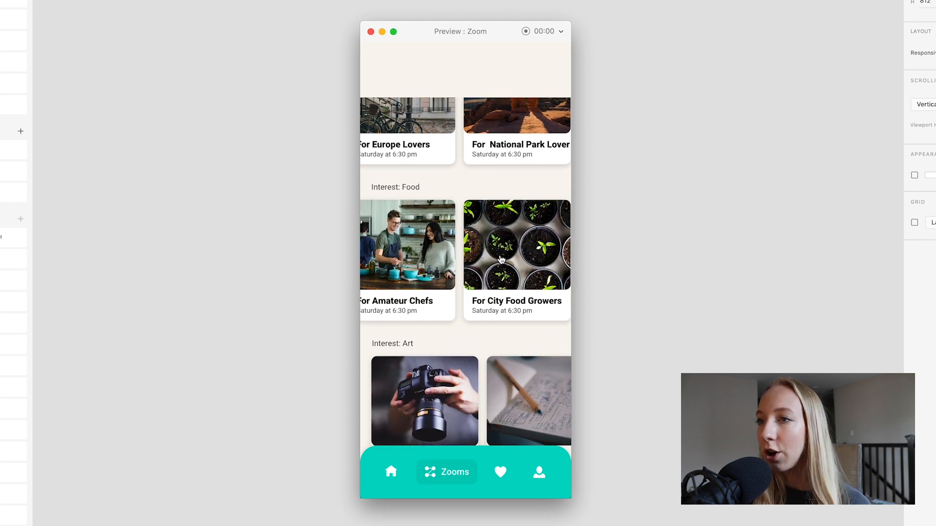
{"action": "scroll", "coordinate": [446, 361], "scroll_direction": "down", "scroll_amount": 2}
{"action": "scroll", "coordinate": [446, 361], "scroll_direction": "right", "scroll_amount": 5}
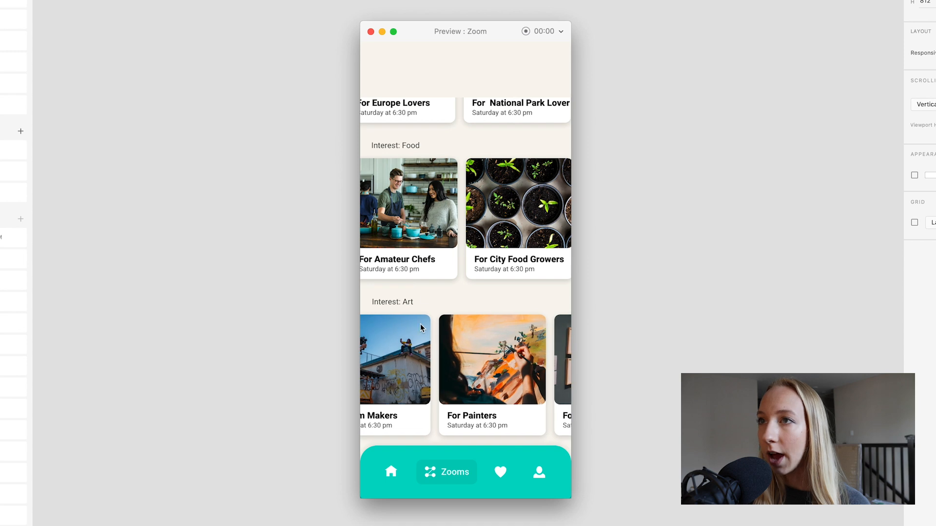
Step: Return to the beginning of the Zooms screen and browse more events in the This Weekend row
{"action": "scroll", "coordinate": [416, 147], "scroll_direction": "up", "scroll_amount": 6}
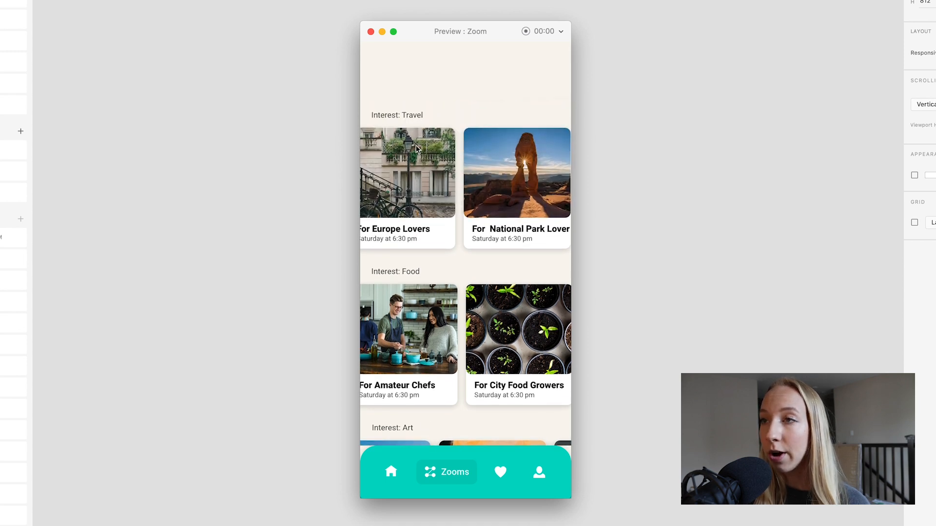
{"action": "scroll", "coordinate": [417, 150], "scroll_direction": "up", "scroll_amount": 4}
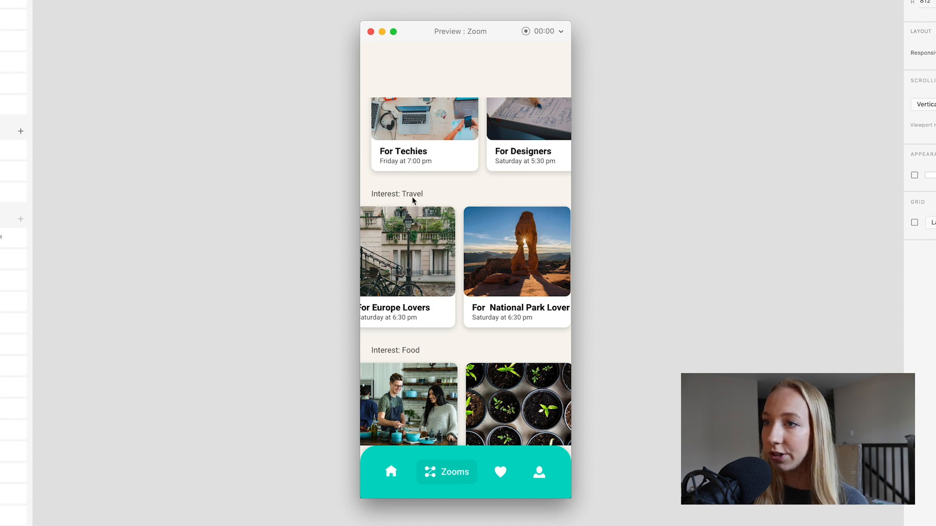
{"action": "scroll", "coordinate": [415, 197], "scroll_direction": "up", "scroll_amount": 3}
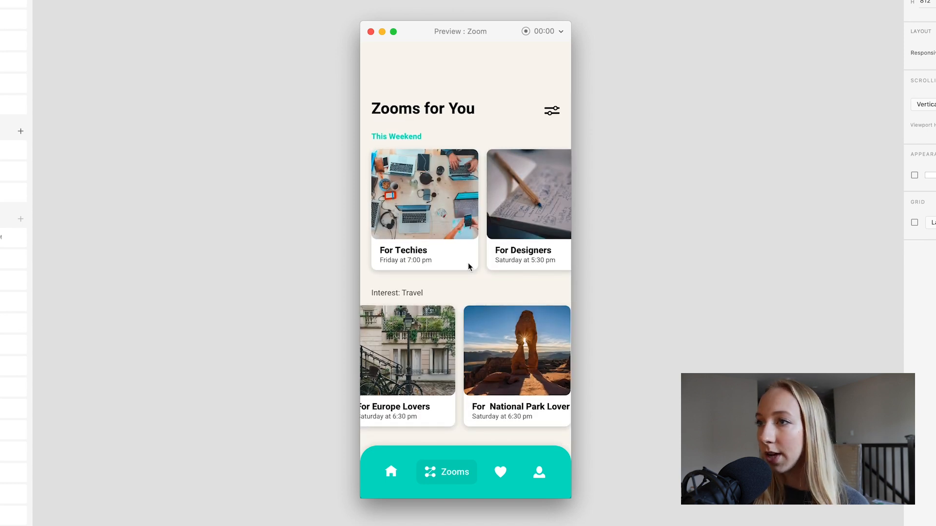
{"action": "scroll", "coordinate": [529, 222], "scroll_direction": "right", "scroll_amount": 3}
{"action": "scroll", "coordinate": [510, 237], "scroll_direction": "down", "scroll_amount": 2}
{"action": "scroll", "coordinate": [510, 236], "scroll_direction": "up", "scroll_amount": 2}
{"action": "scroll", "coordinate": [511, 237], "scroll_direction": "down", "scroll_amount": 6}
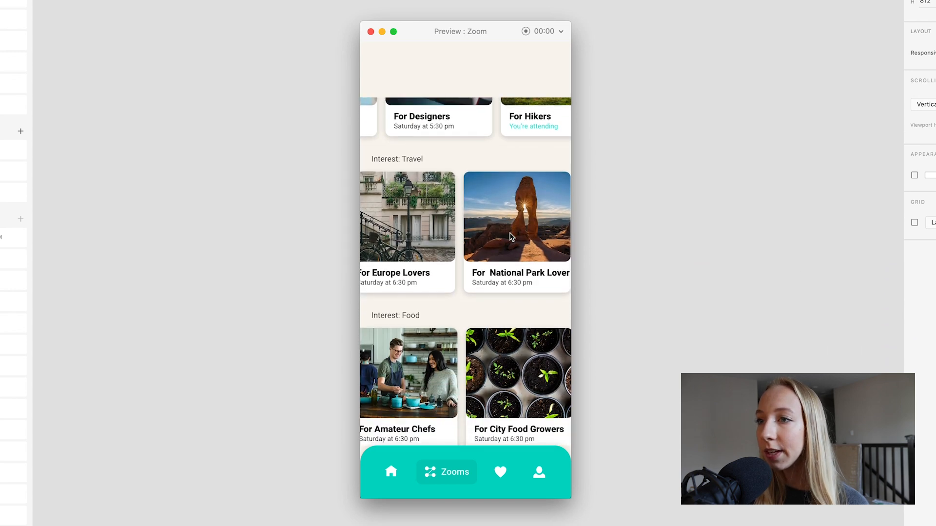
Step: Open the For Wine Lovers event from the Interest: Food row and browse its related suggestions
{"action": "scroll", "coordinate": [485, 259], "scroll_direction": "left", "scroll_amount": 4}
{"action": "scroll", "coordinate": [484, 258], "scroll_direction": "left", "scroll_amount": 3}
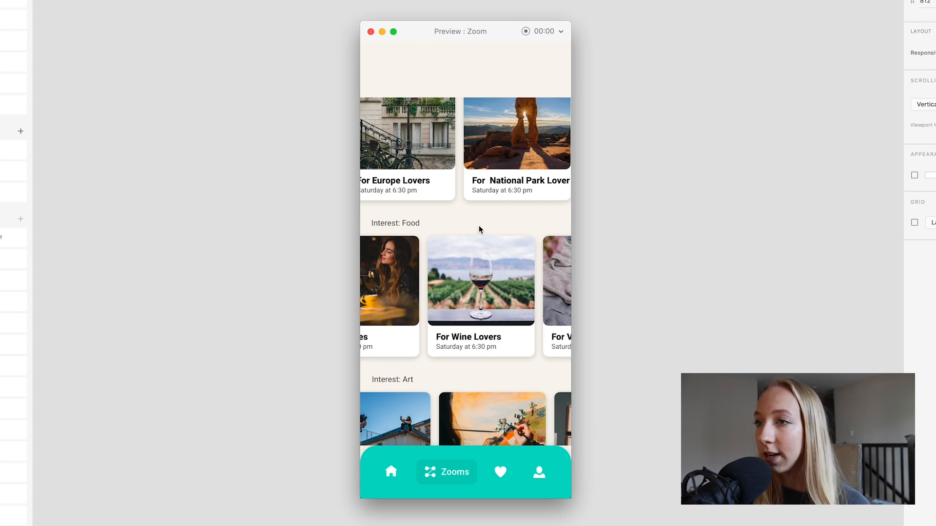
{"action": "left_click", "coordinate": [485, 283]}
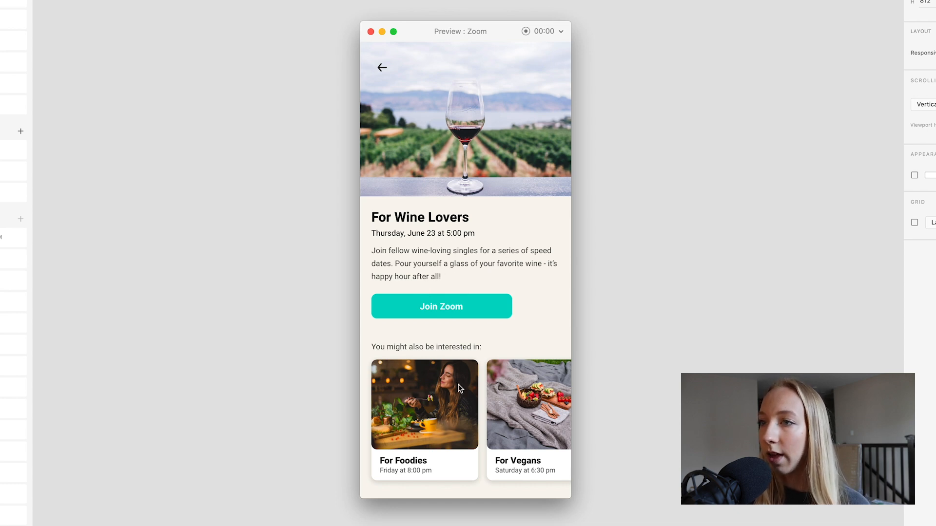
{"action": "scroll", "coordinate": [489, 388], "scroll_direction": "right", "scroll_amount": 3}
{"action": "scroll", "coordinate": [453, 365], "scroll_direction": "right", "scroll_amount": 3}
{"action": "scroll", "coordinate": [453, 366], "scroll_direction": "left", "scroll_amount": 8}
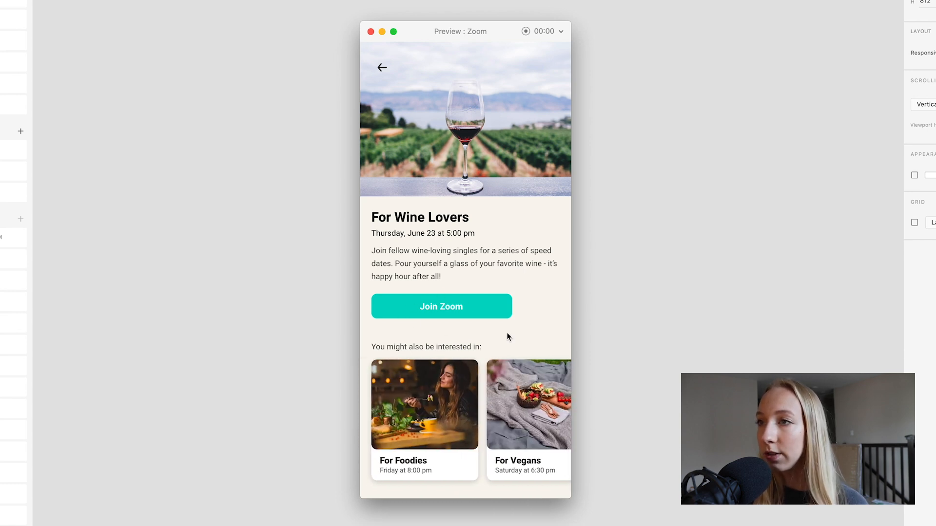
Step: Join the For Wine Lovers Zoom and view it among the upcoming Zooms for This Week
{"action": "left_click", "coordinate": [483, 305]}
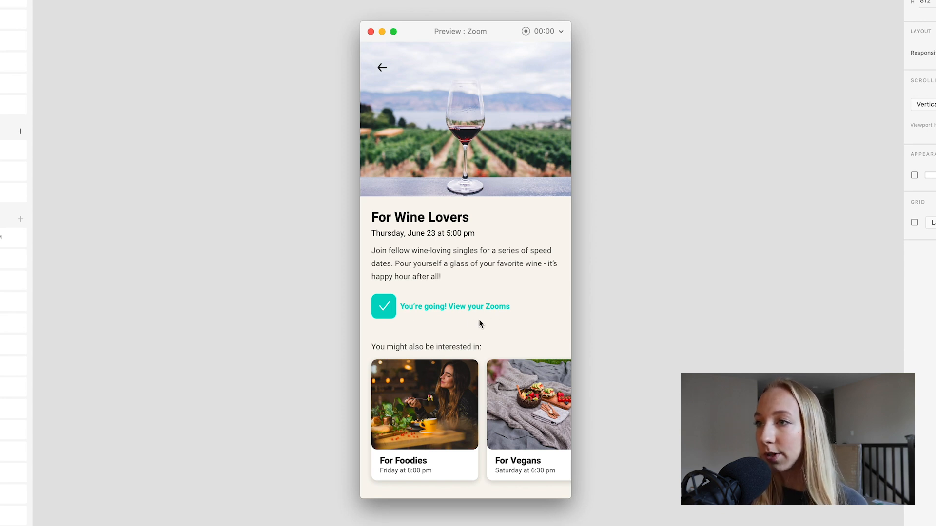
{"action": "left_click", "coordinate": [483, 307]}
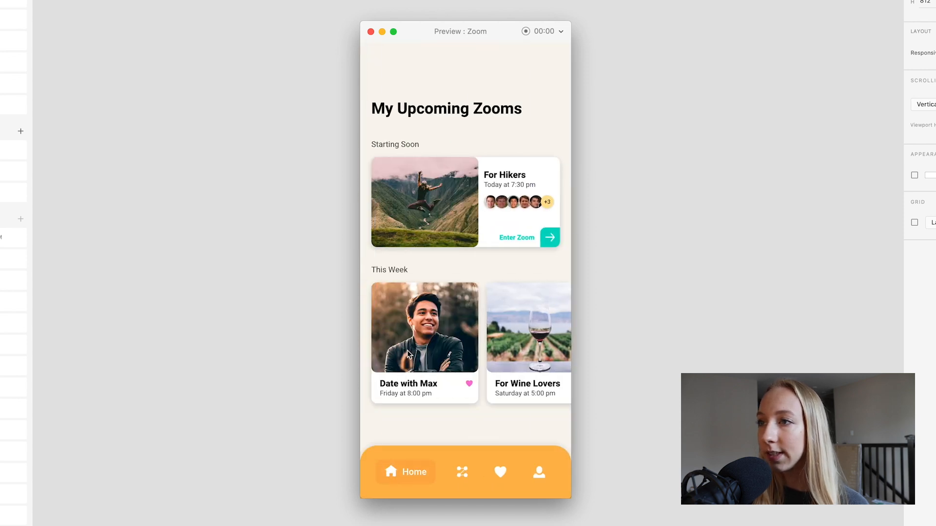
{"action": "scroll", "coordinate": [479, 349], "scroll_direction": "right", "scroll_amount": 3}
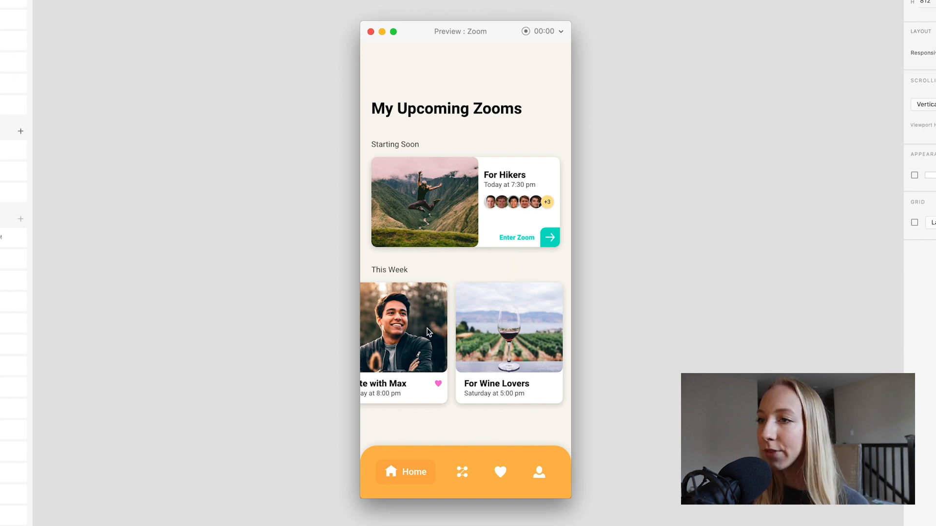
{"action": "scroll", "coordinate": [427, 332], "scroll_direction": "left", "scroll_amount": 3}
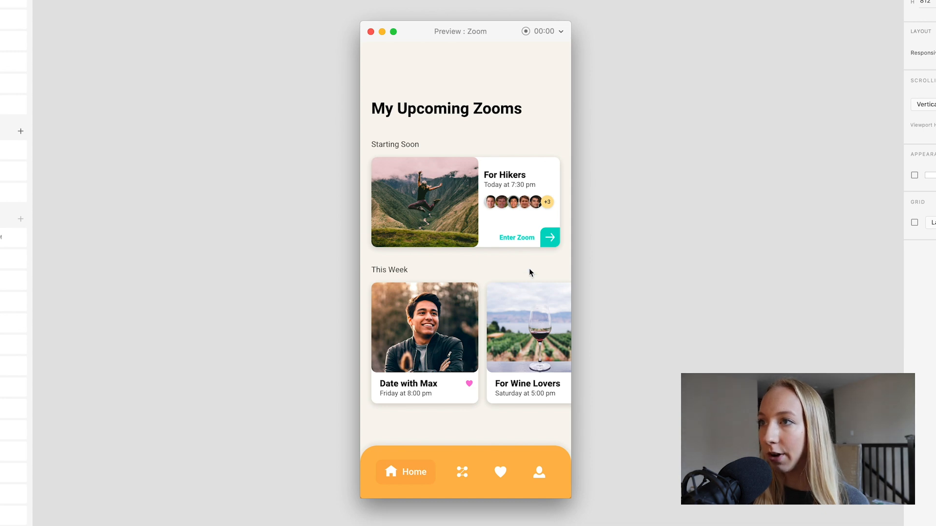
Step: Enter the For Hikers Zoom and expand and collapse the call panel with the randomized question option
{"action": "left_click", "coordinate": [551, 241]}
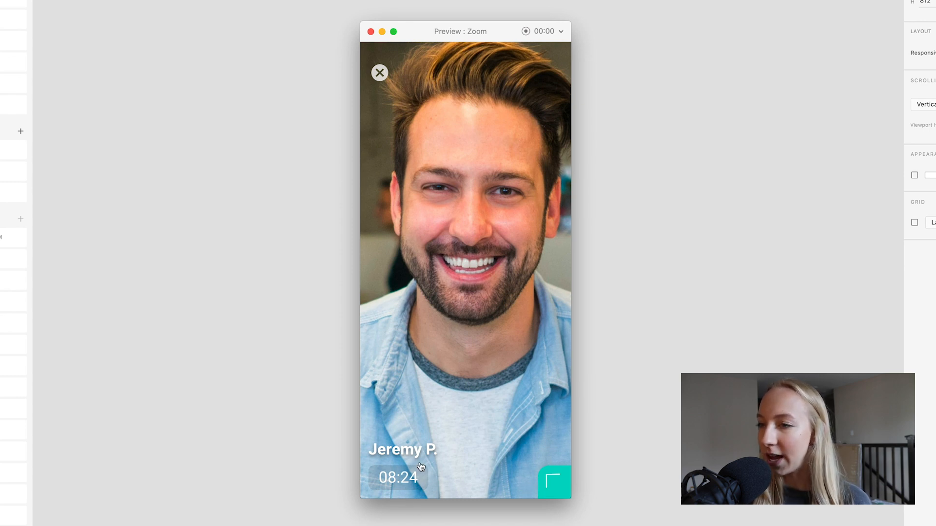
{"action": "left_click", "coordinate": [550, 479]}
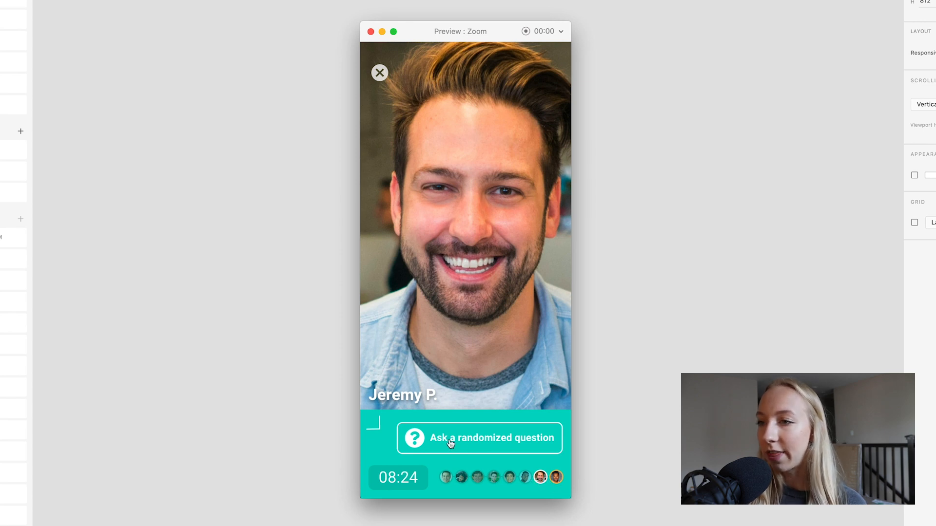
{"action": "left_click", "coordinate": [377, 425]}
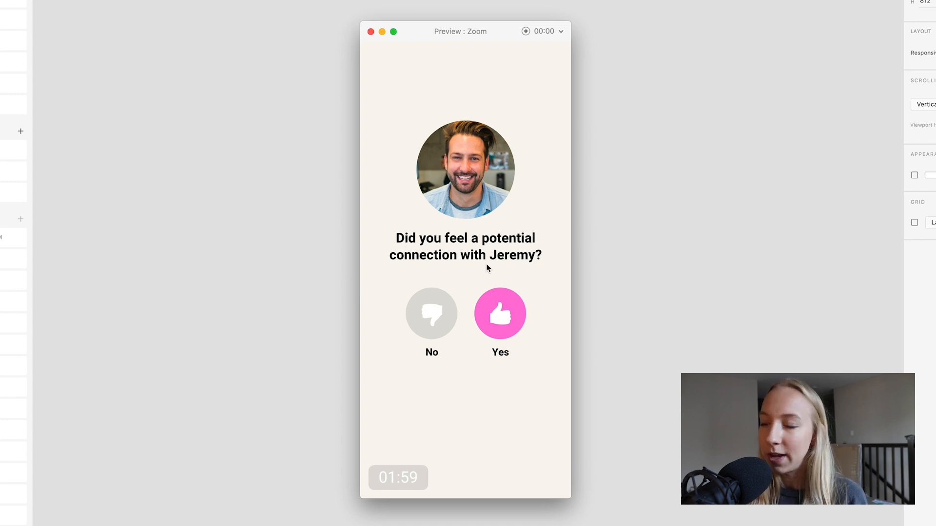
Step: Answer Yes to the connection question for the first date and continue to the next date
{"action": "left_click", "coordinate": [502, 313]}
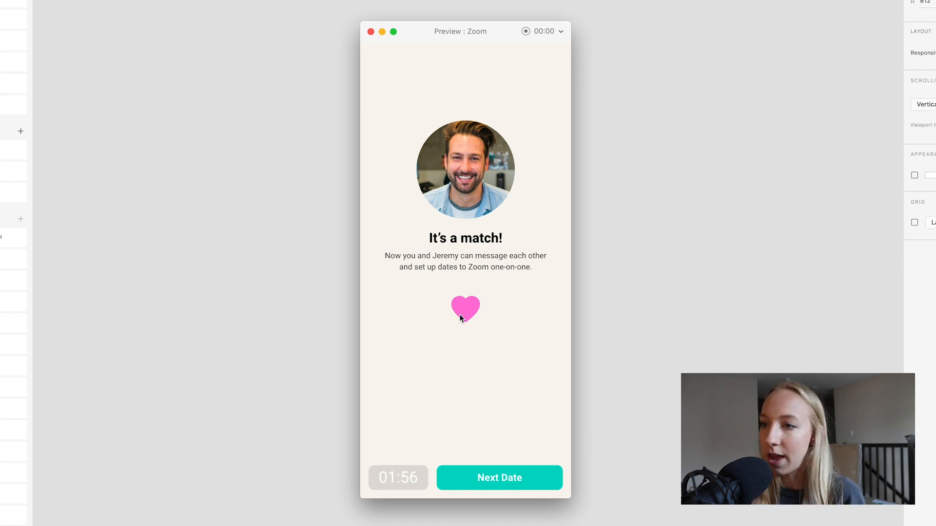
{"action": "left_click", "coordinate": [504, 478]}
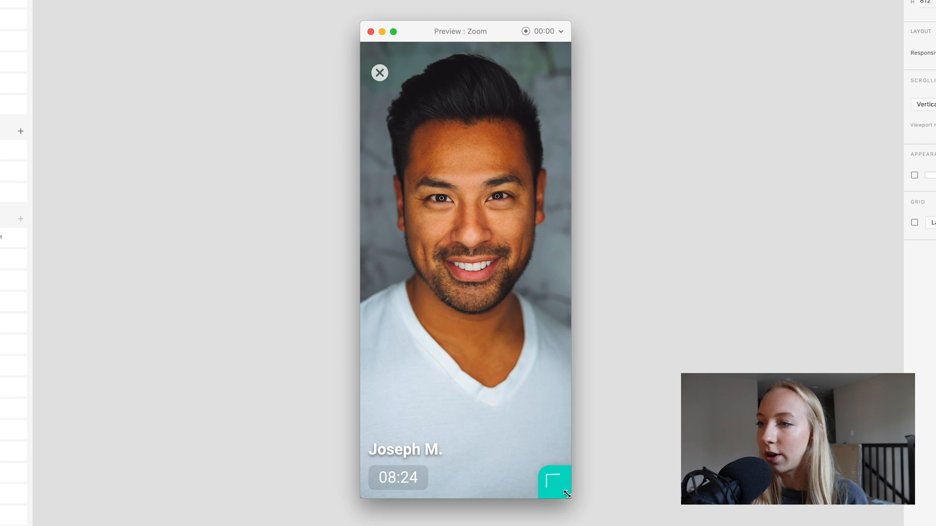
Step: Preview the second date's call panel, answer No to the connection question and finish the Zoom
{"action": "left_click", "coordinate": [553, 479]}
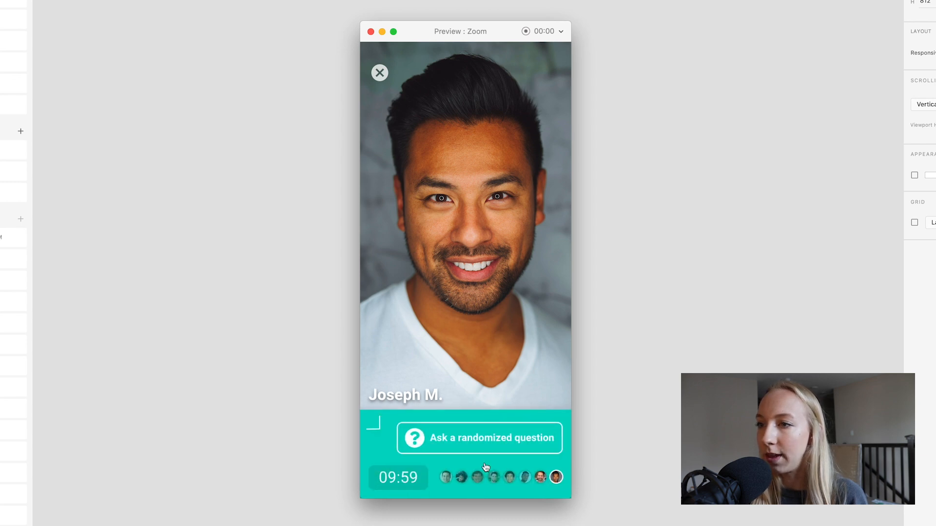
{"action": "left_click", "coordinate": [375, 424]}
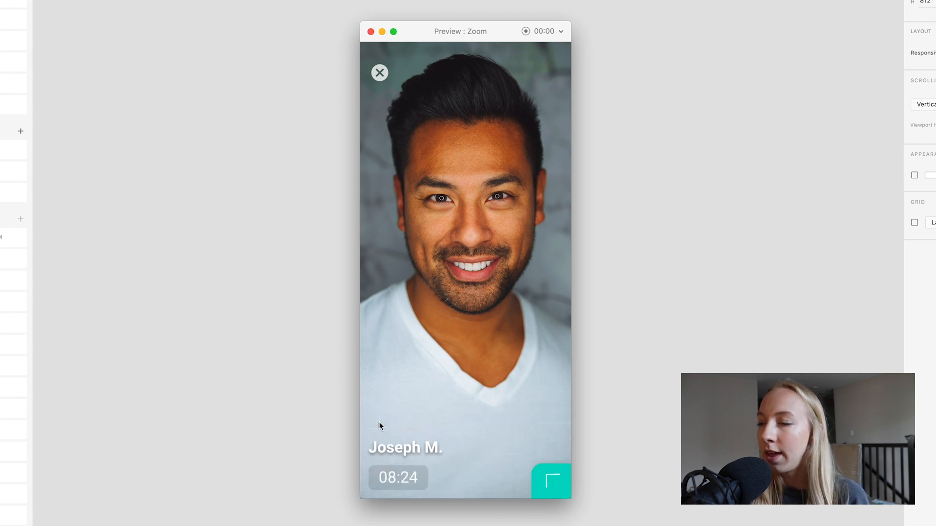
{"action": "left_click", "coordinate": [564, 222]}
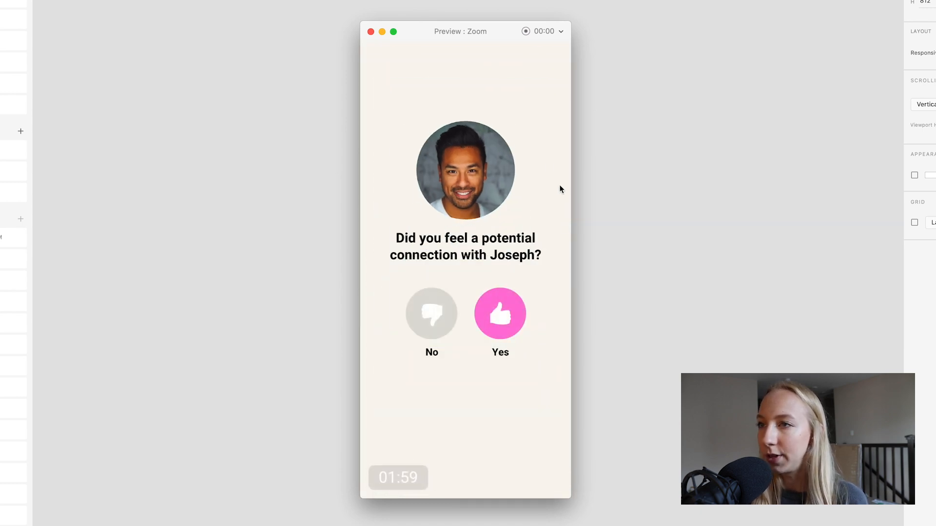
{"action": "left_click", "coordinate": [430, 307]}
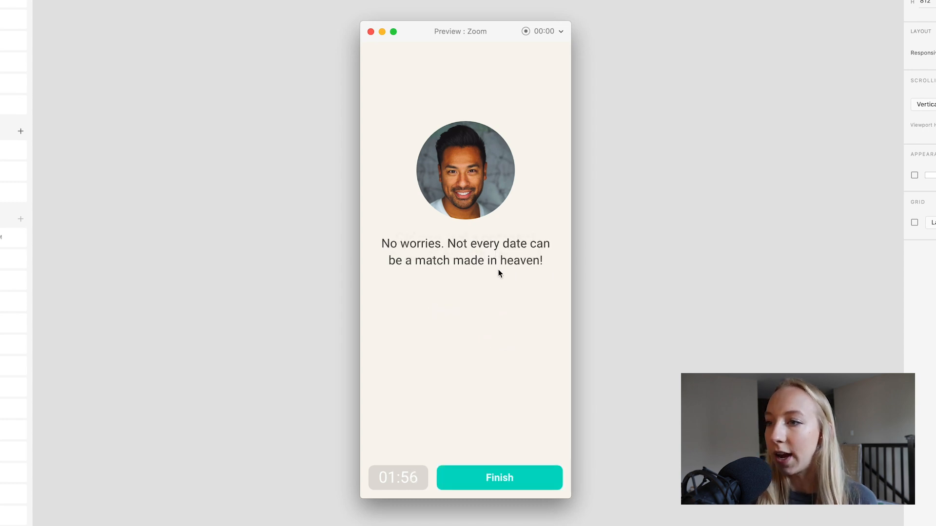
{"action": "left_click", "coordinate": [527, 476]}
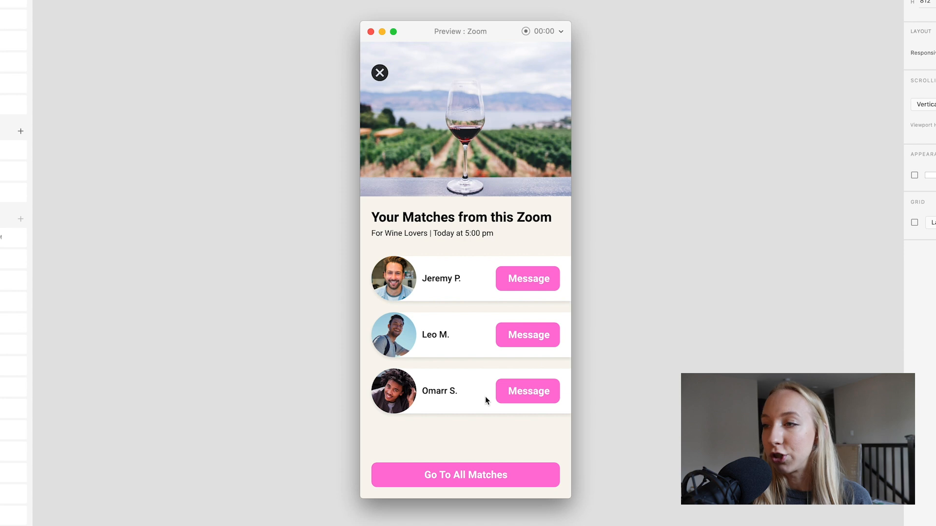
Step: Go to all matches and open the conversation with the unread message
{"action": "left_click", "coordinate": [466, 475]}
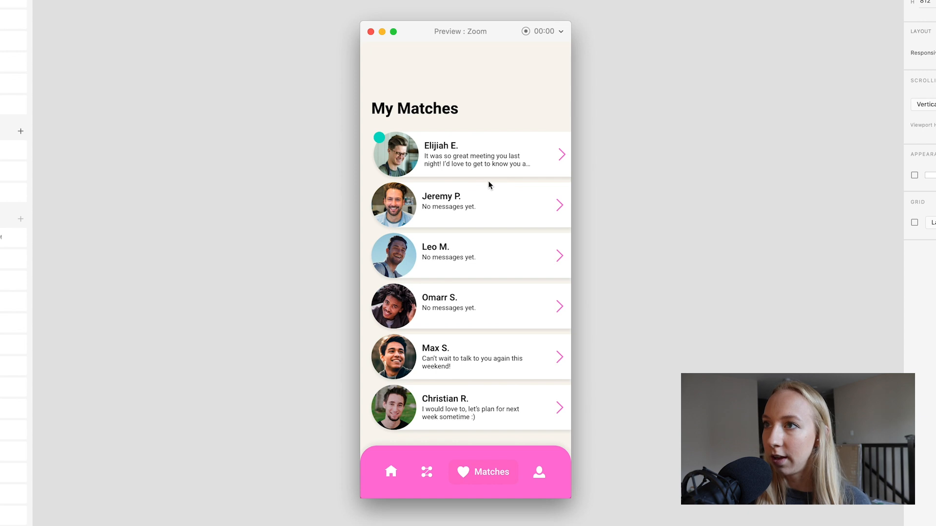
{"action": "left_click", "coordinate": [522, 151]}
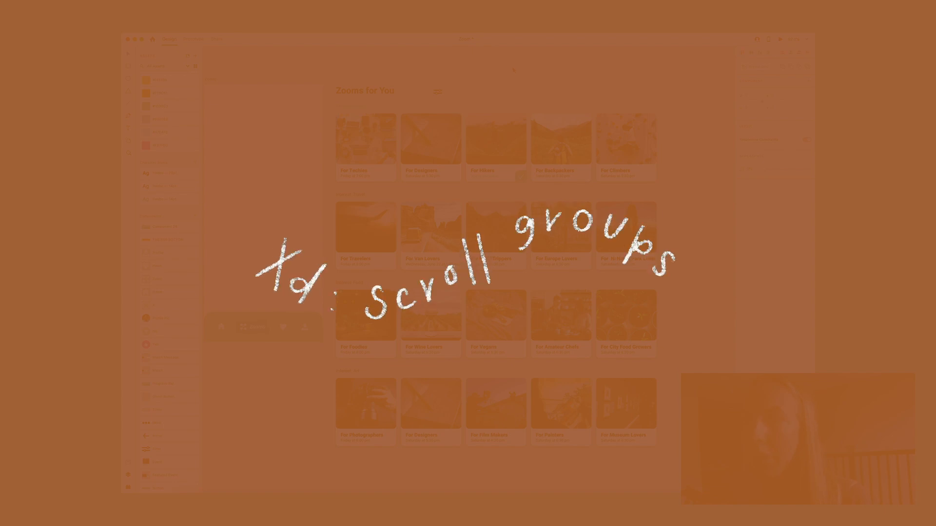
Step: Select the Zooms for You content group beside the Zooms artboard
{"action": "scroll", "coordinate": [359, 205], "scroll_direction": "left", "scroll_amount": 3}
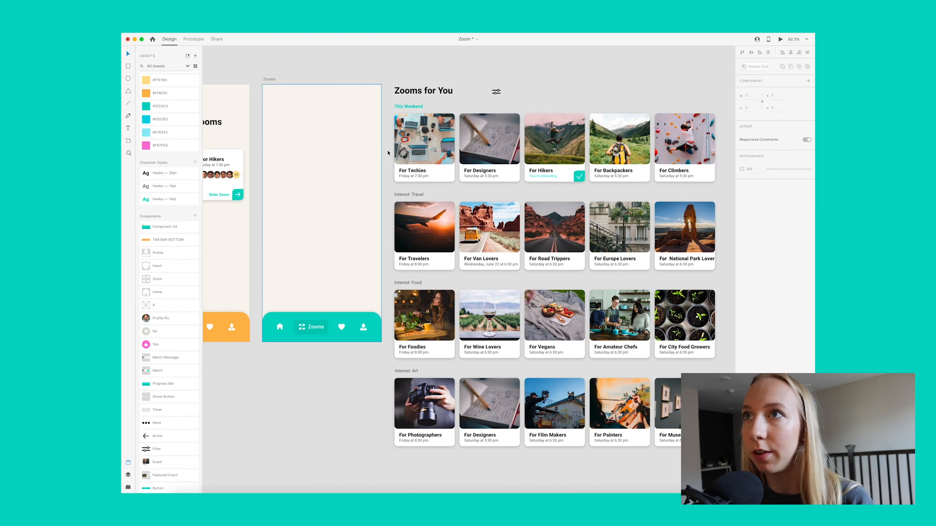
{"action": "scroll", "coordinate": [402, 97], "scroll_direction": "right", "scroll_amount": 3}
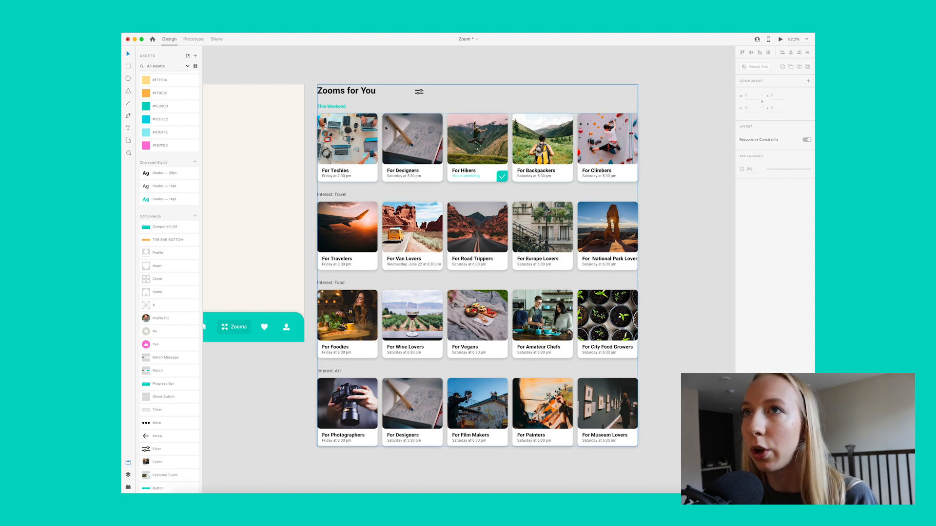
{"action": "left_click", "coordinate": [361, 92]}
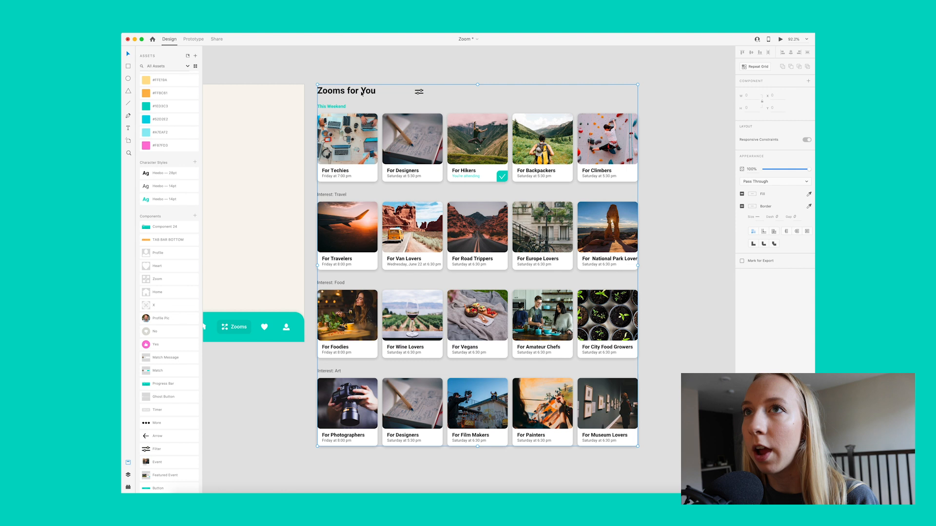
{"action": "left_click_drag", "start_coordinate": [361, 93], "coordinate": [362, 93]}
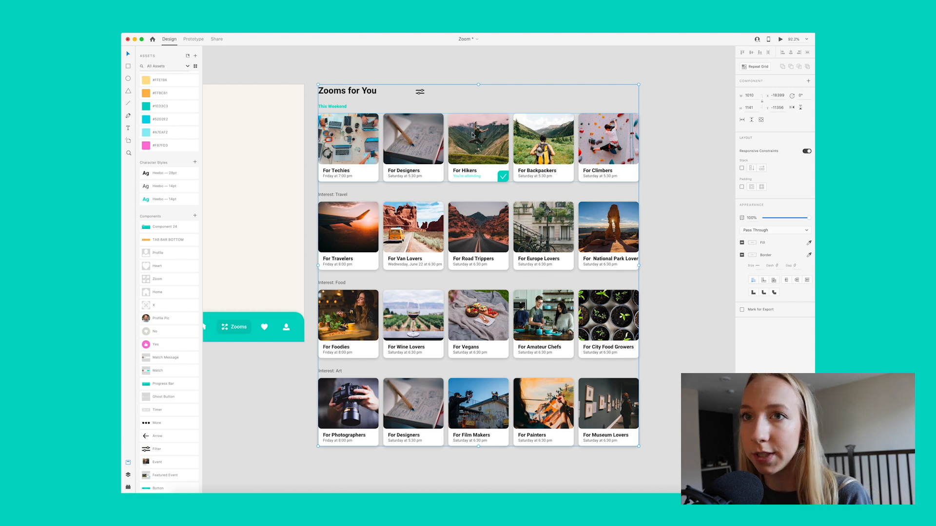
Step: Try to extend the Zooms artboard downward to a height of about 1205
{"action": "scroll", "coordinate": [468, 132], "scroll_direction": "left", "scroll_amount": 5}
{"action": "left_click", "coordinate": [423, 320]}
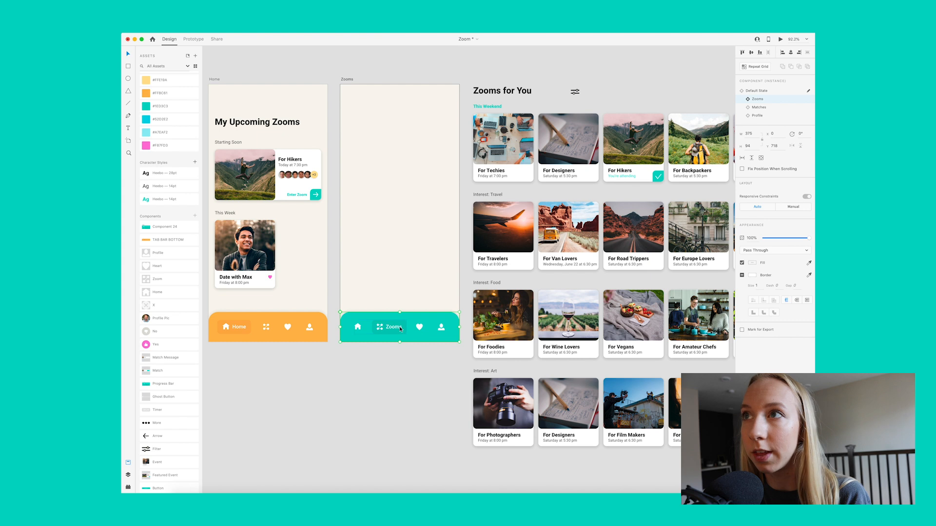
{"action": "left_click", "coordinate": [347, 79]}
{"action": "left_click_drag", "start_coordinate": [400, 345], "coordinate": [396, 468]}
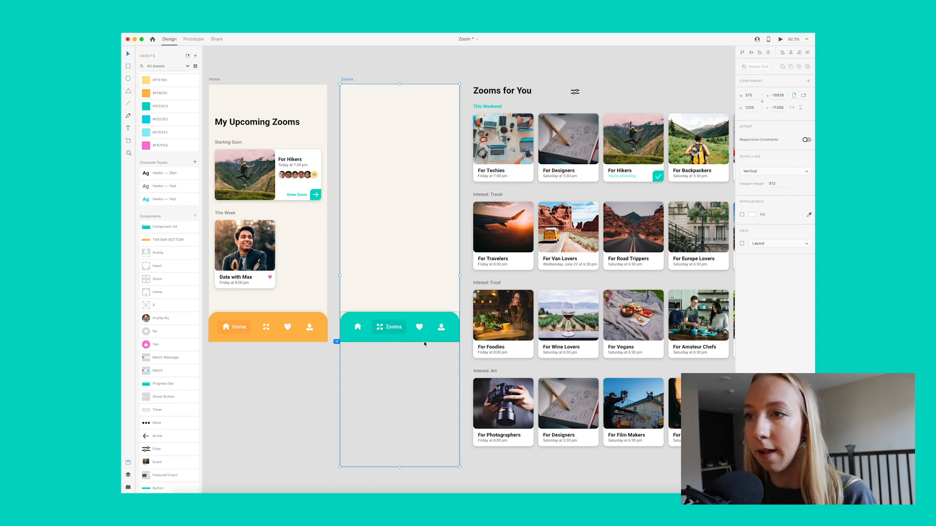
{"action": "key", "text": "super+z"}
{"action": "left_click", "coordinate": [323, 365]}
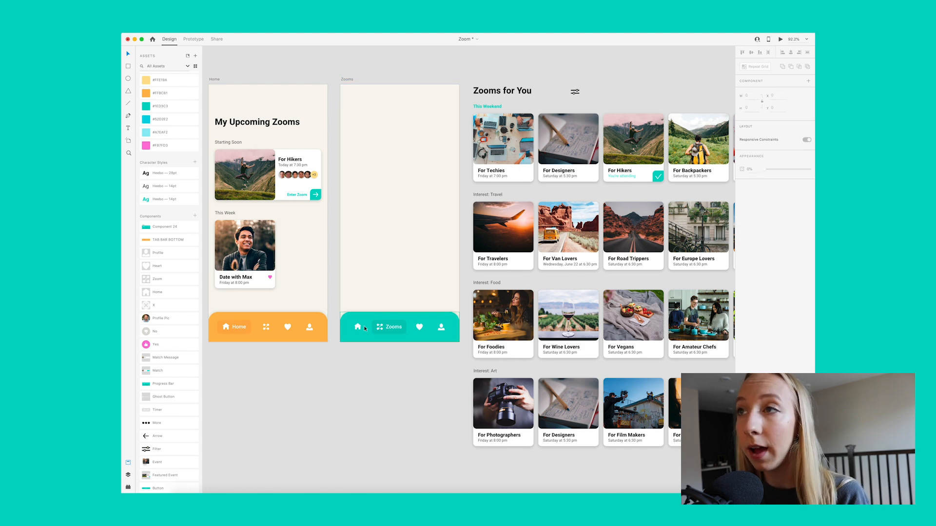
Step: Make the Zooms for You content a vertical scroll group and extend its viewport upward to include the heading
{"action": "scroll", "coordinate": [503, 212], "scroll_direction": "right", "scroll_amount": 2}
{"action": "scroll", "coordinate": [504, 211], "scroll_direction": "right", "scroll_amount": 5}
{"action": "scroll", "coordinate": [504, 211], "scroll_direction": "left", "scroll_amount": 1}
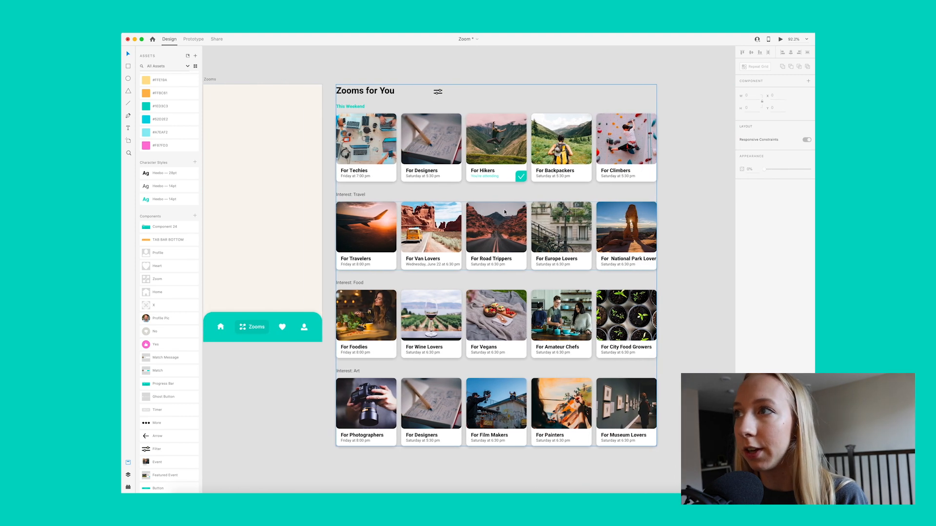
{"action": "left_click", "coordinate": [507, 159]}
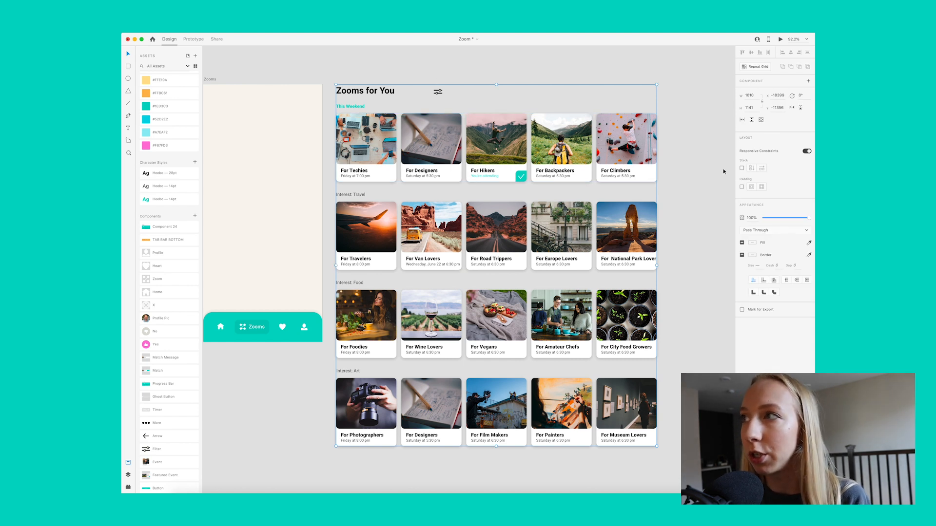
{"action": "left_click", "coordinate": [753, 120]}
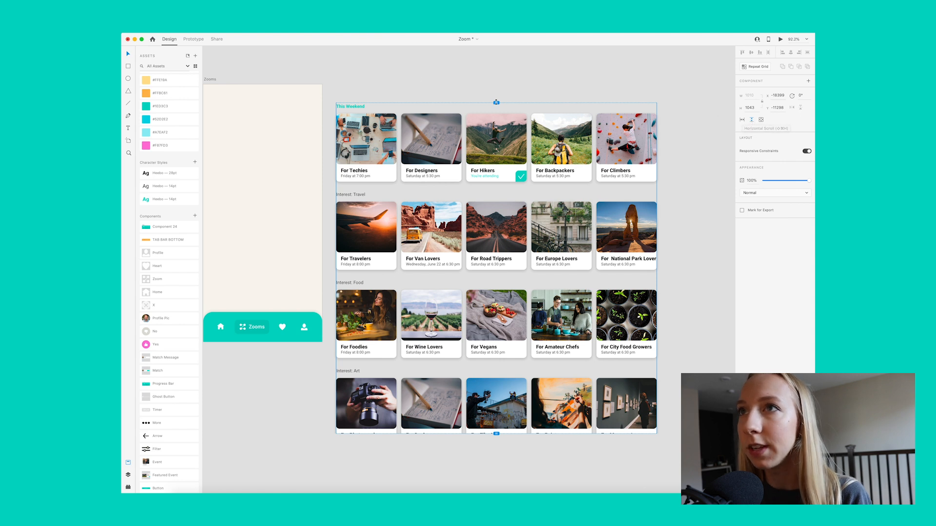
{"action": "left_click_drag", "start_coordinate": [496, 103], "coordinate": [496, 84]}
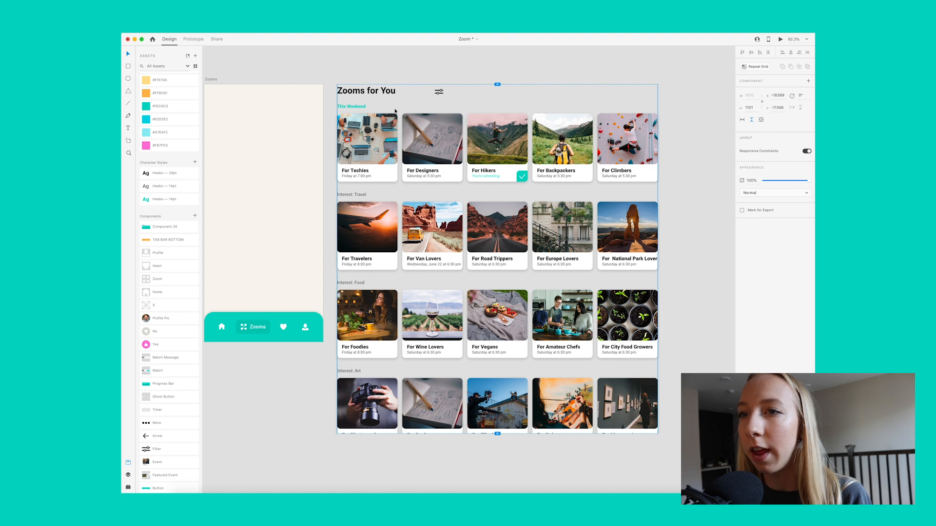
Step: Place the scroll group on the Zooms artboard and shorten its viewport to a height of 626, ending at the tab bar
{"action": "scroll", "coordinate": [415, 297], "scroll_direction": "left", "scroll_amount": 5}
{"action": "scroll", "coordinate": [415, 297], "scroll_direction": "left", "scroll_amount": 1}
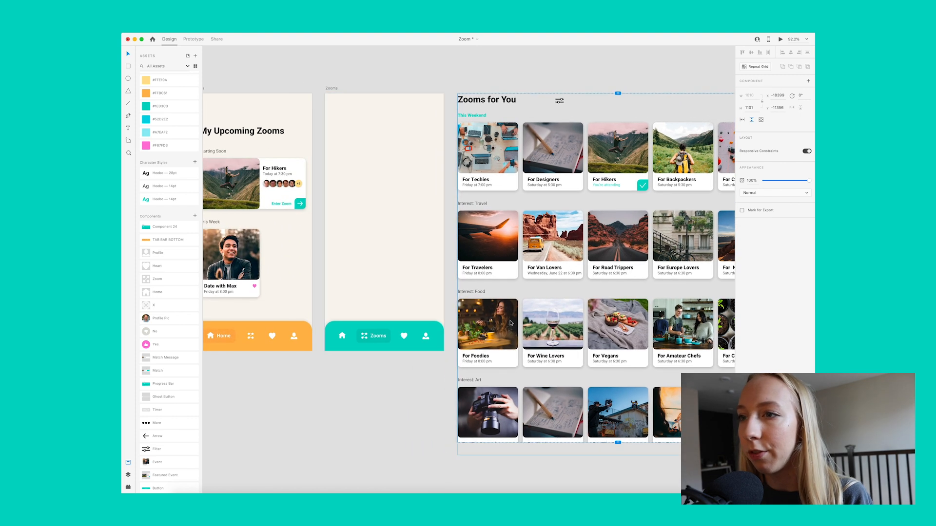
{"action": "left_click_drag", "start_coordinate": [537, 255], "coordinate": [414, 284]}
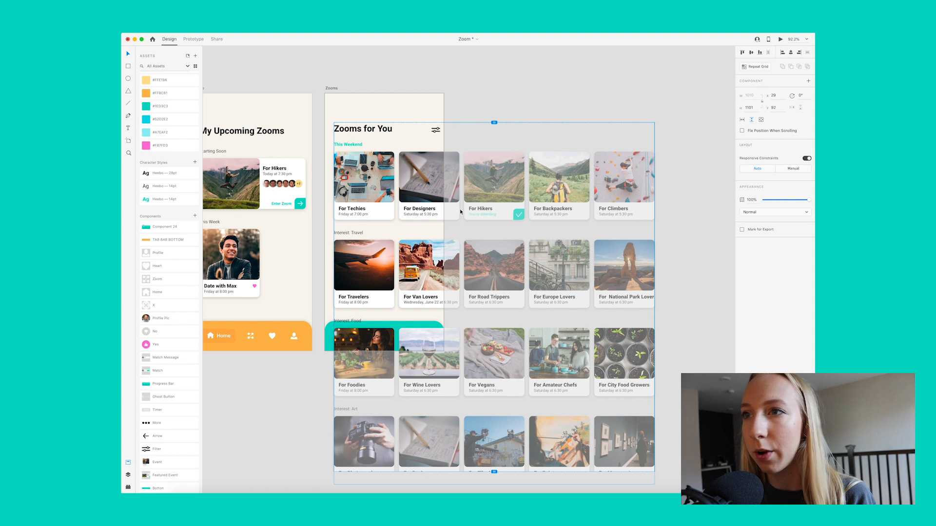
{"action": "scroll", "coordinate": [461, 211], "scroll_direction": "down", "scroll_amount": 3}
{"action": "left_click_drag", "start_coordinate": [494, 417], "coordinate": [498, 265]}
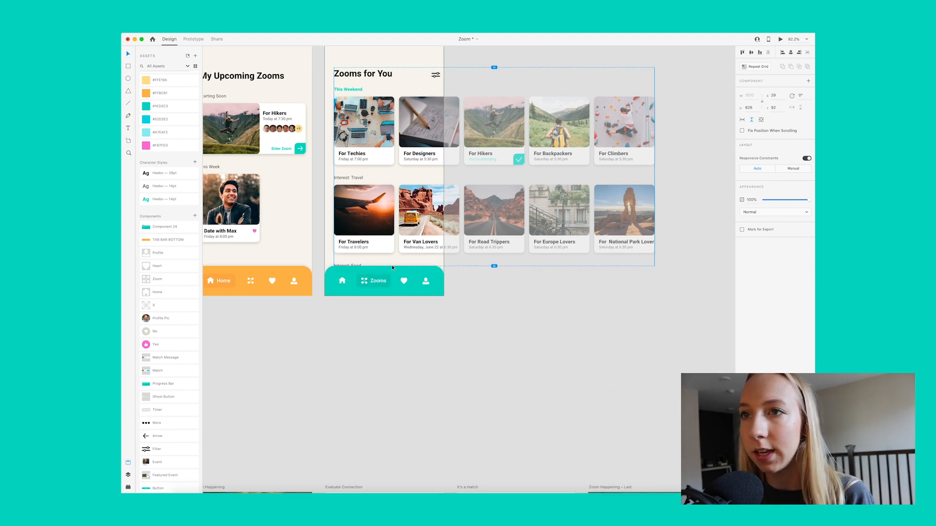
{"action": "scroll", "coordinate": [424, 281], "scroll_direction": "up", "scroll_amount": 1}
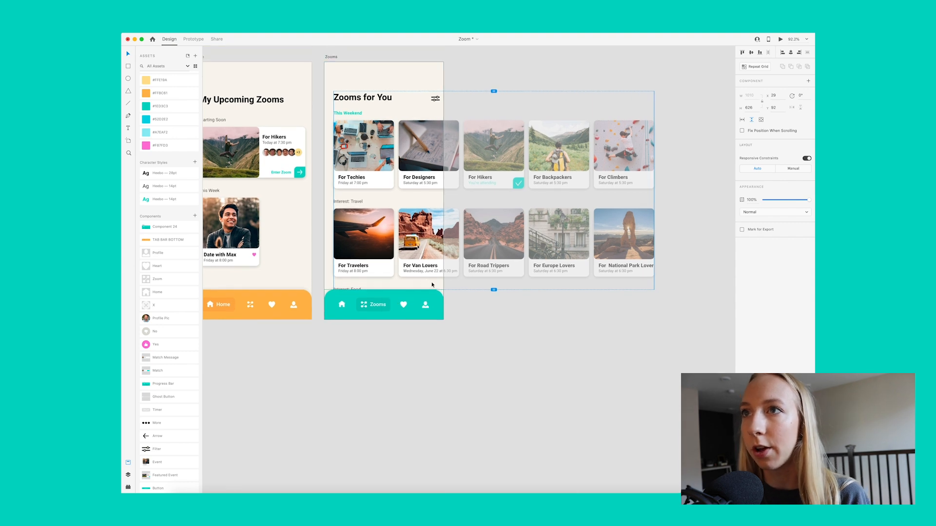
Step: Move the vertical scroll group off the Zooms artboard onto the empty canvas beside it
{"action": "left_click_drag", "start_coordinate": [340, 180], "coordinate": [486, 180]}
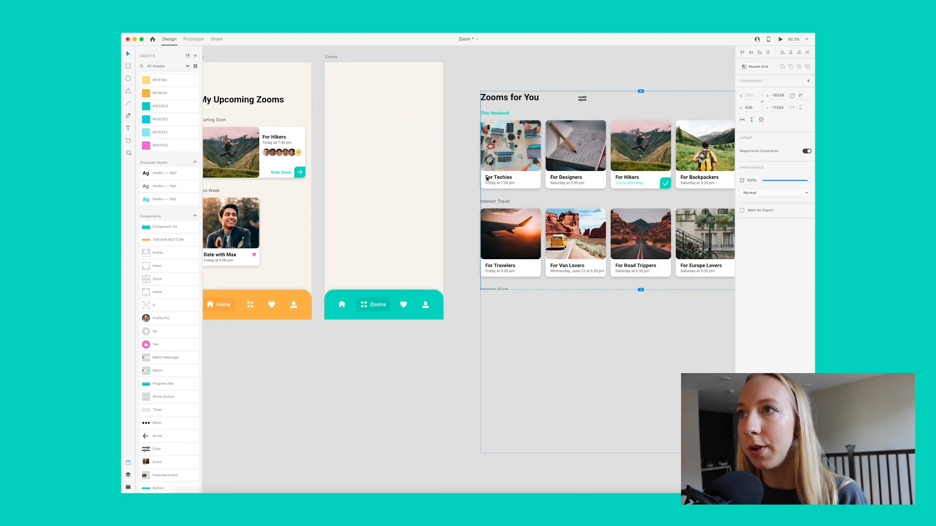
{"action": "scroll", "coordinate": [486, 180], "scroll_direction": "right", "scroll_amount": 6}
{"action": "scroll", "coordinate": [486, 179], "scroll_direction": "left", "scroll_amount": 3}
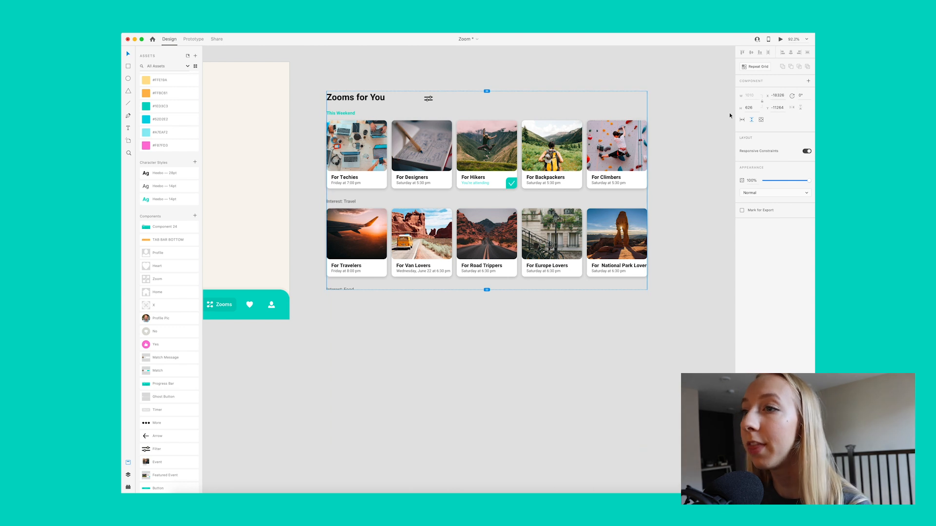
{"action": "left_click", "coordinate": [674, 112]}
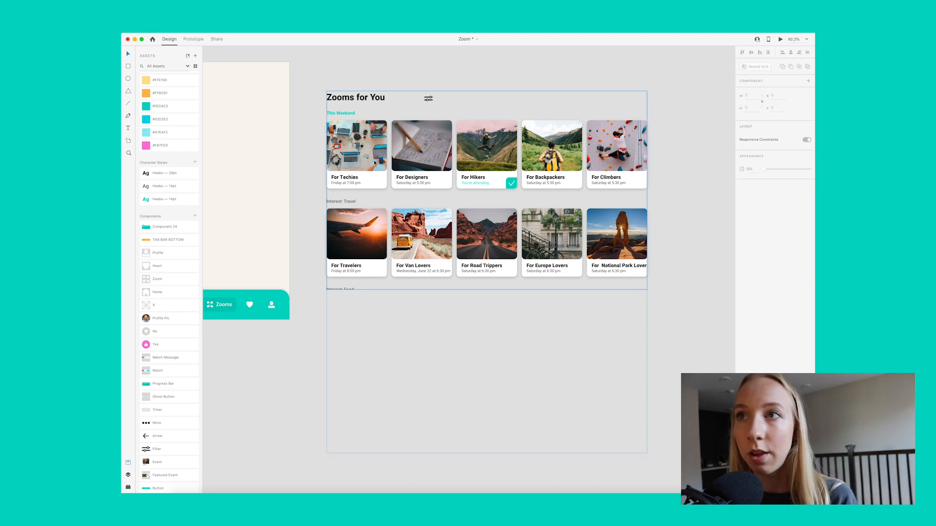
Step: Make the This Weekend card row a horizontal scroll group and extend its viewport to the first card's outer edge
{"action": "left_click", "coordinate": [425, 97]}
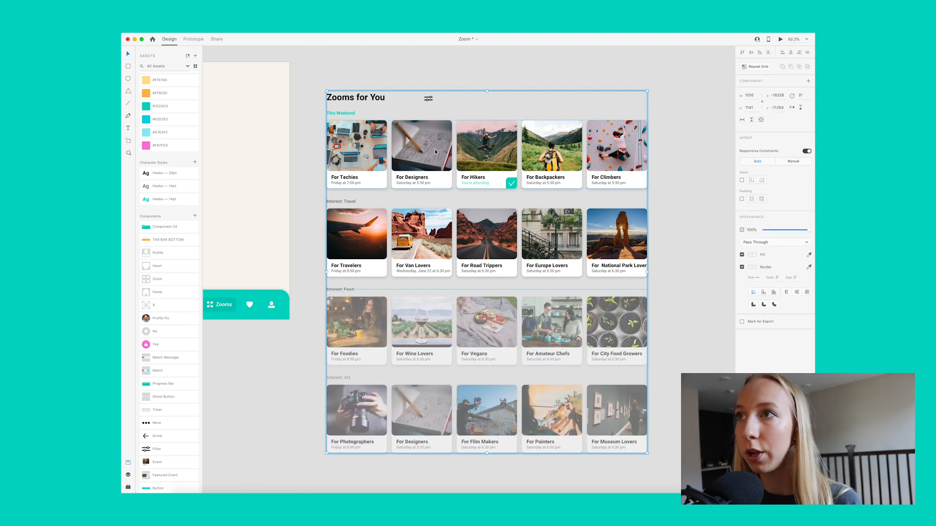
{"action": "double_click", "coordinate": [544, 145]}
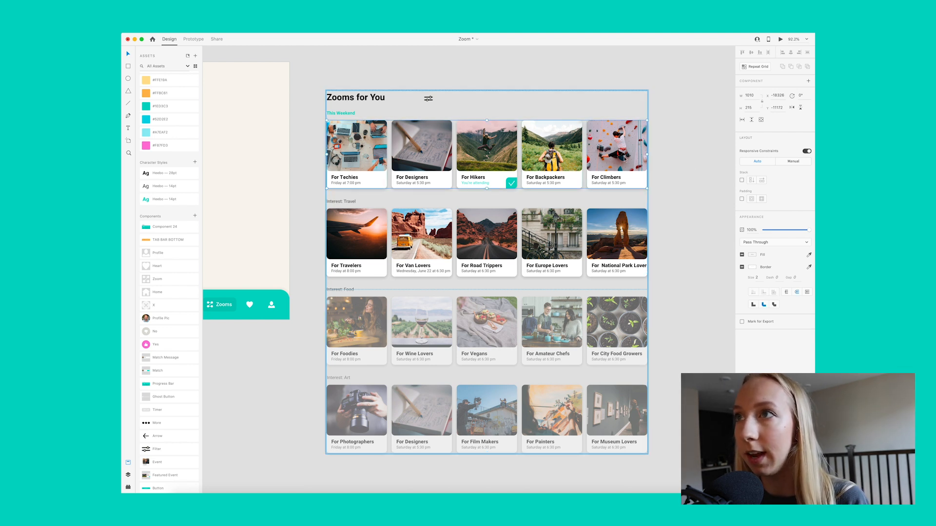
{"action": "left_click", "coordinate": [742, 120]}
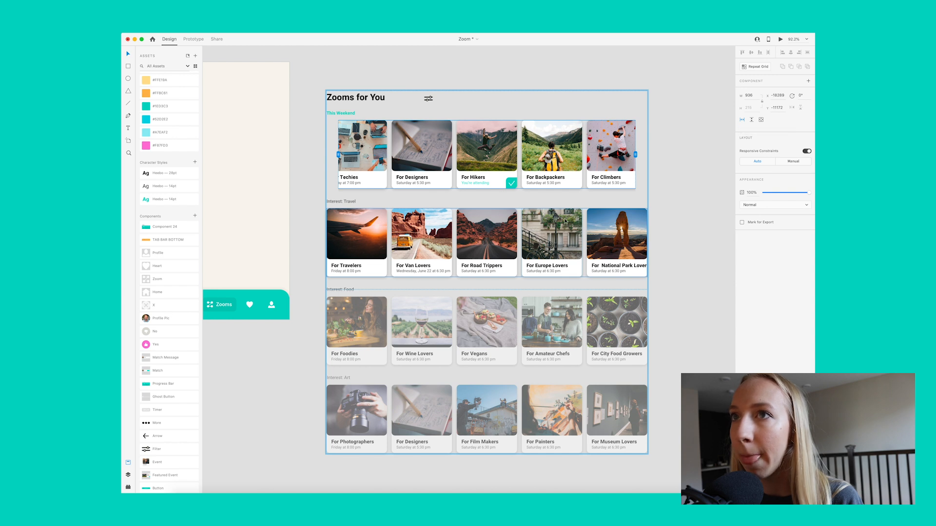
{"action": "left_click_drag", "start_coordinate": [339, 154], "coordinate": [326, 155]}
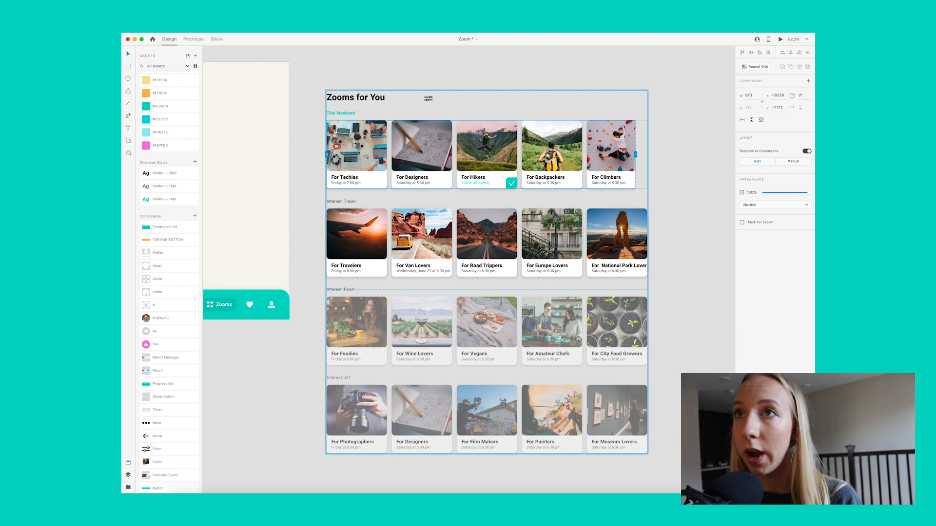
Step: Make the Travel, Food and Art card rows horizontal scroll groups, each viewport starting at its first card's outer edge
{"action": "left_click", "coordinate": [357, 213]}
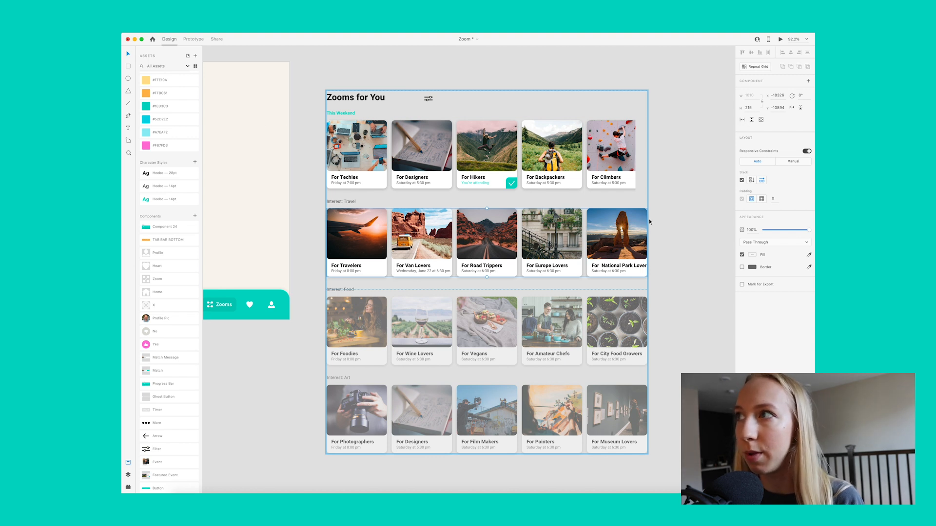
{"action": "left_click", "coordinate": [740, 121]}
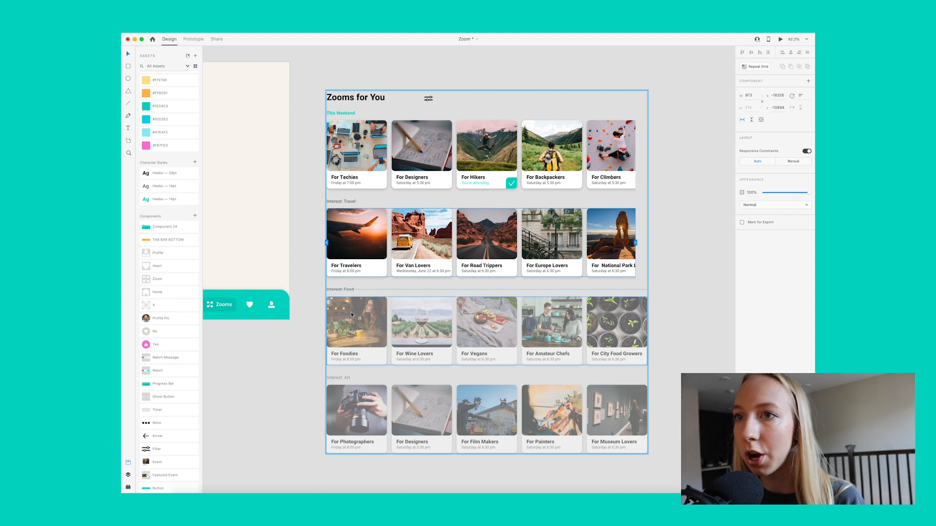
{"action": "left_click", "coordinate": [409, 300]}
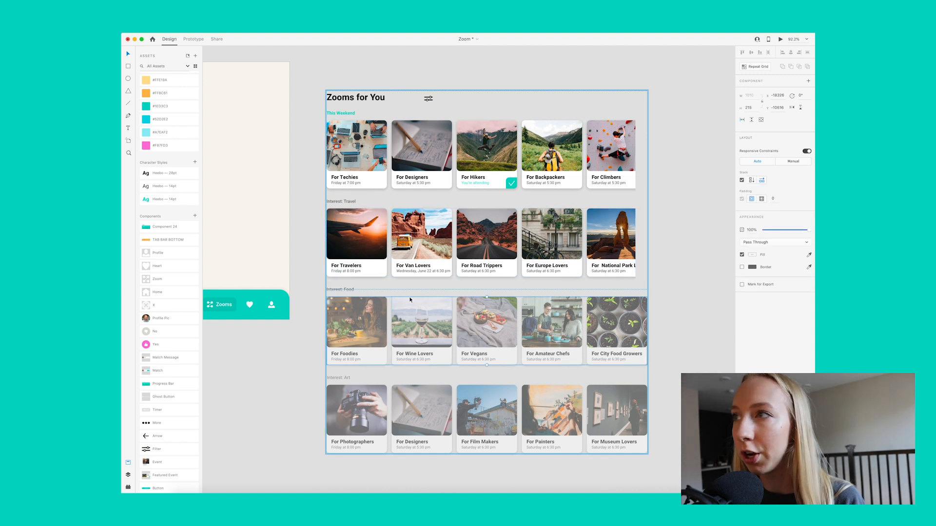
{"action": "left_click", "coordinate": [742, 121]}
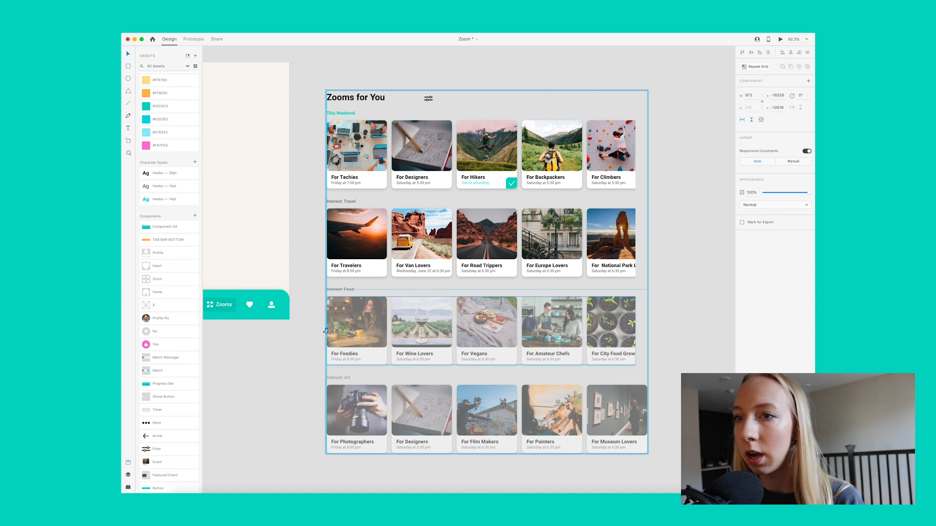
{"action": "left_click", "coordinate": [390, 393]}
{"action": "left_click", "coordinate": [742, 121]}
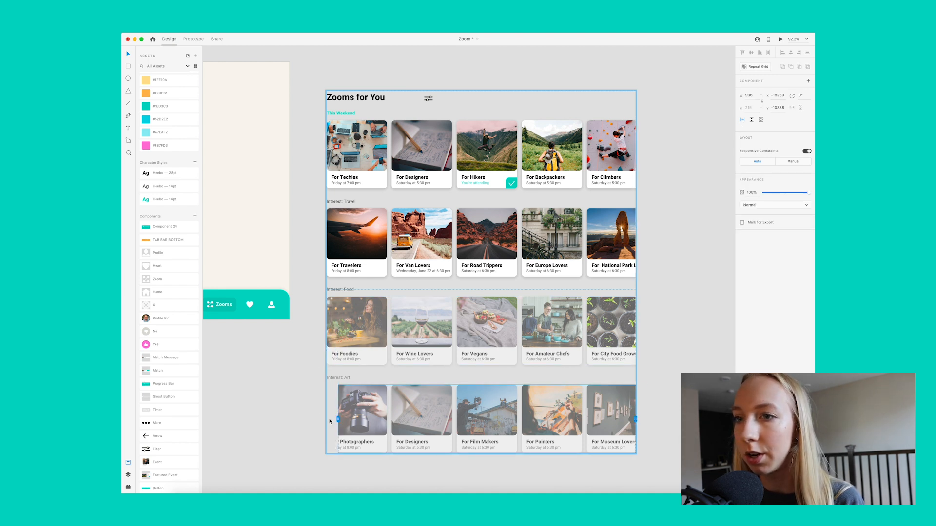
{"action": "left_click_drag", "start_coordinate": [338, 419], "coordinate": [326, 419]}
{"action": "left_click", "coordinate": [293, 407]}
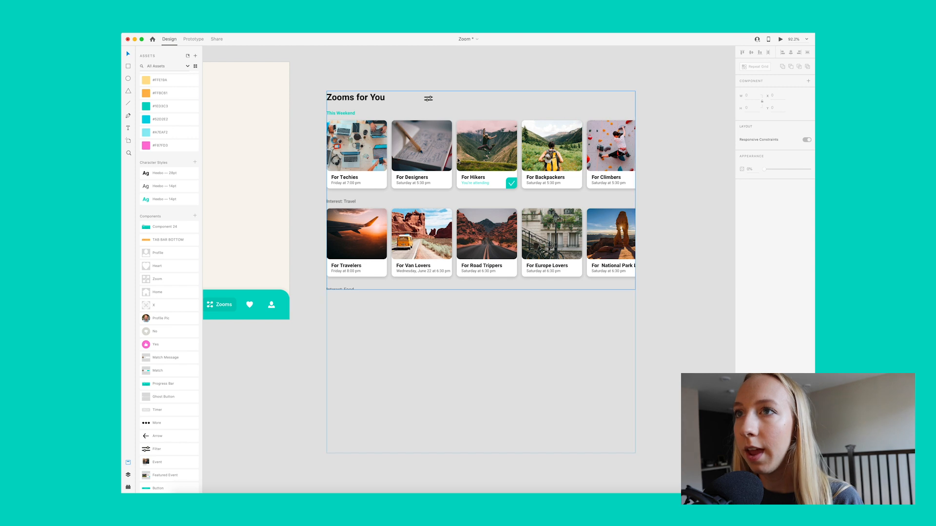
Step: Place the vertical scroll group back on the Zooms artboard at X 20, Y 92
{"action": "scroll", "coordinate": [460, 166], "scroll_direction": "left", "scroll_amount": 3}
{"action": "scroll", "coordinate": [461, 167], "scroll_direction": "left", "scroll_amount": 3}
{"action": "left_click_drag", "start_coordinate": [540, 156], "coordinate": [384, 156]}
{"action": "key", "text": "shift+Right"}
{"action": "key", "text": "shift+Right"}
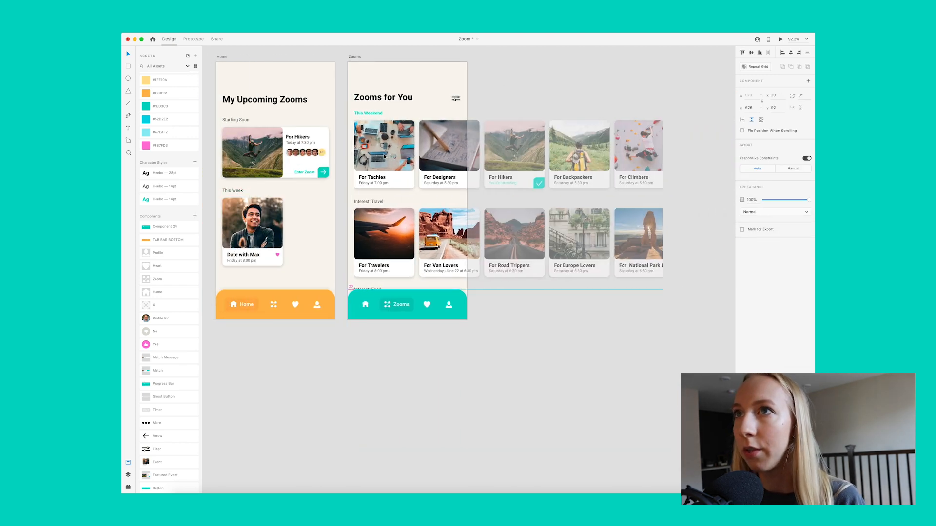
{"action": "left_click", "coordinate": [539, 64]}
Step: Fit the This Weekend row's scroll viewport to the artboard, starting at X 0 with a width of 375
{"action": "left_click", "coordinate": [438, 155]}
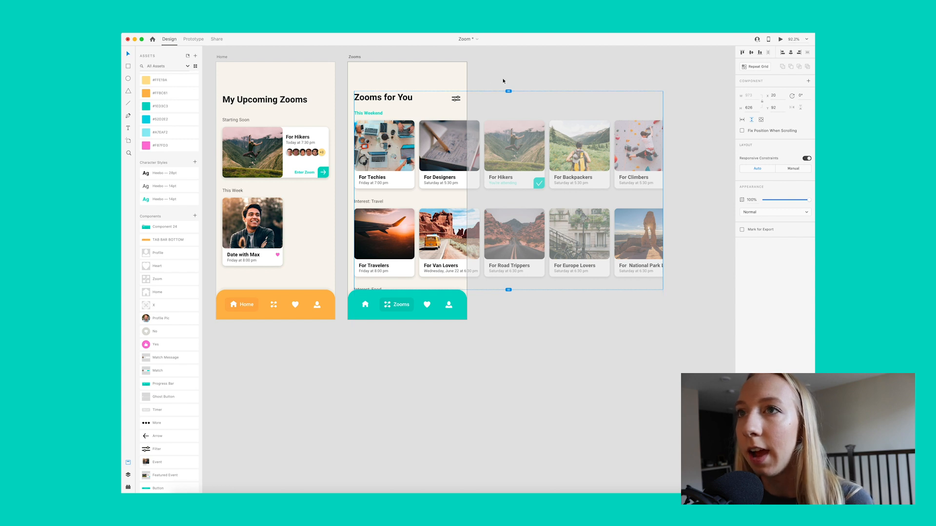
{"action": "double_click", "coordinate": [371, 138]}
{"action": "double_click", "coordinate": [370, 138]}
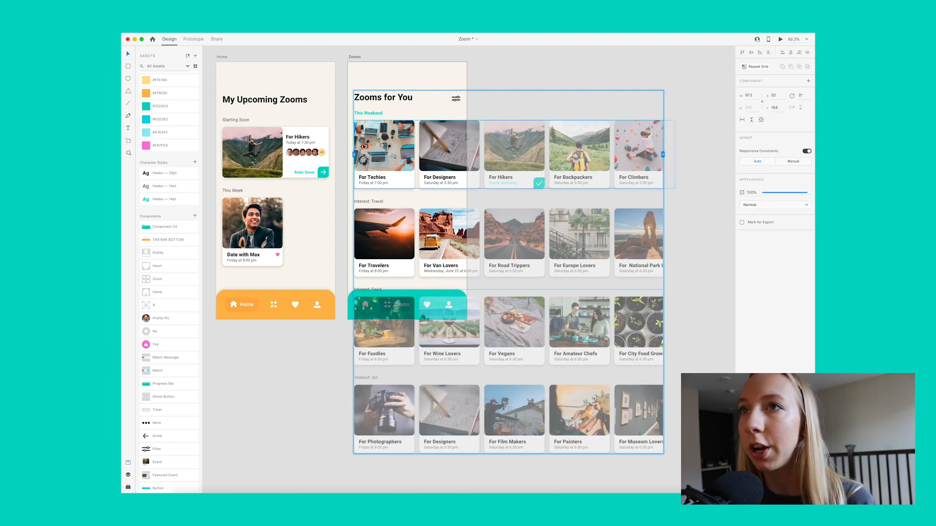
{"action": "left_click_drag", "start_coordinate": [353, 154], "coordinate": [348, 154]}
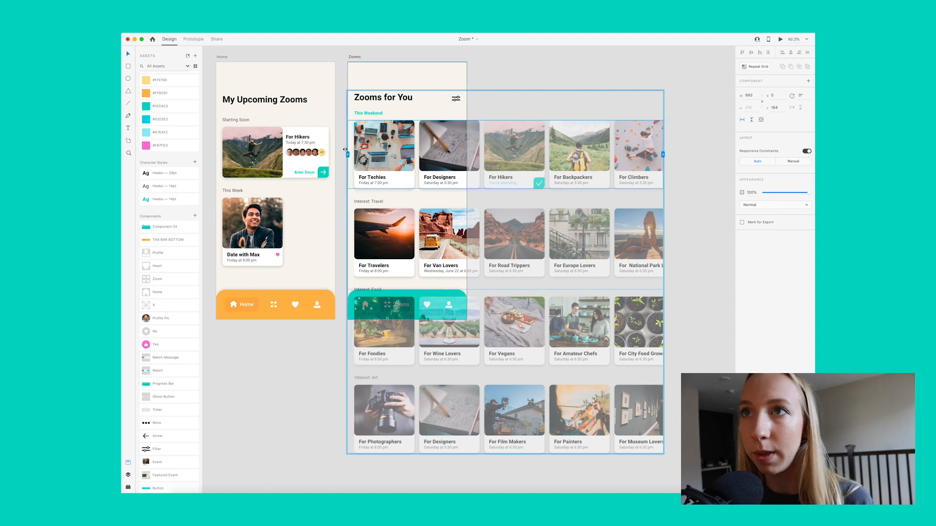
{"action": "left_click_drag", "start_coordinate": [664, 154], "coordinate": [467, 154]}
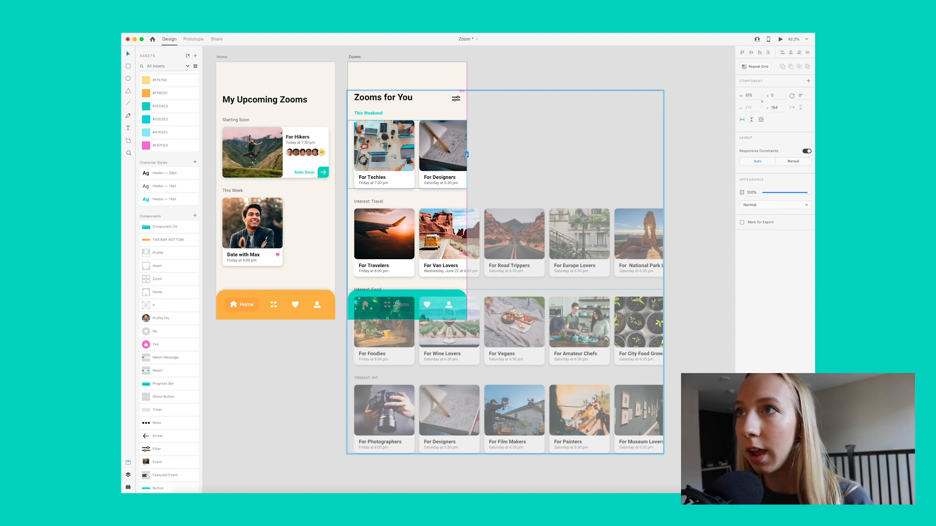
Step: Fit the Travel and Food rows' scroll viewports to both side edges of the Zooms artboard
{"action": "left_click", "coordinate": [385, 241]}
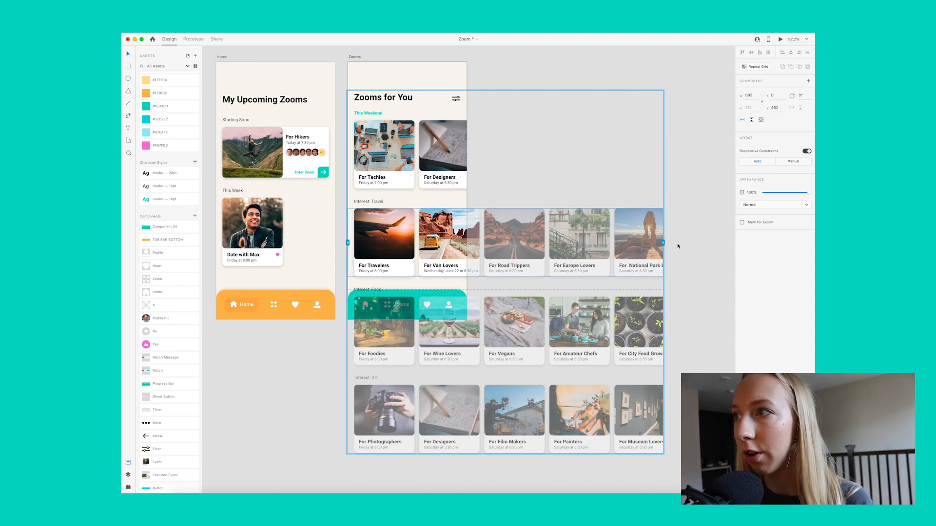
{"action": "left_click_drag", "start_coordinate": [664, 243], "coordinate": [467, 243]}
{"action": "left_click", "coordinate": [414, 327]}
{"action": "left_click_drag", "start_coordinate": [347, 332], "coordinate": [348, 331]}
{"action": "left_click_drag", "start_coordinate": [664, 331], "coordinate": [467, 331]}
Step: Fit the Art row's scroll viewport to the artboard, starting at X 0 with a width of 375
{"action": "left_click", "coordinate": [356, 421]}
{"action": "left_click", "coordinate": [422, 250]}
{"action": "double_click", "coordinate": [368, 419]}
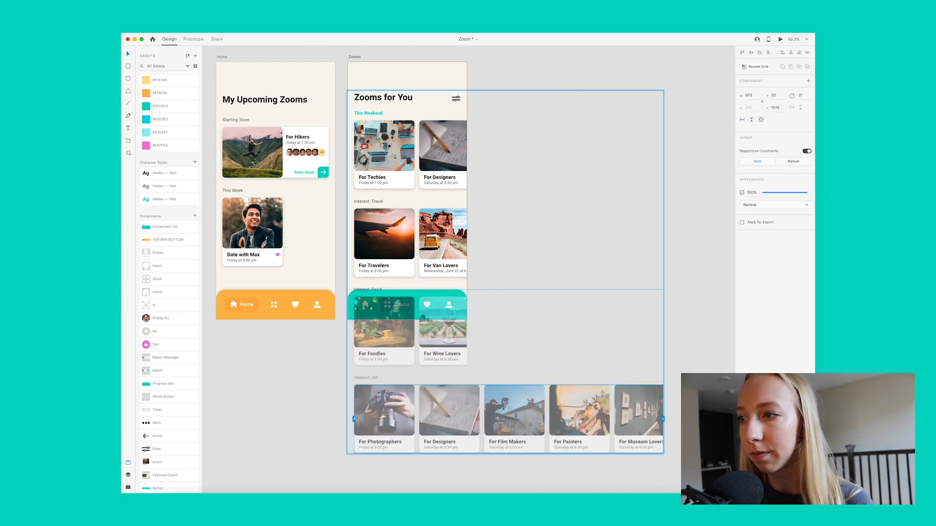
{"action": "left_click_drag", "start_coordinate": [663, 419], "coordinate": [466, 419]}
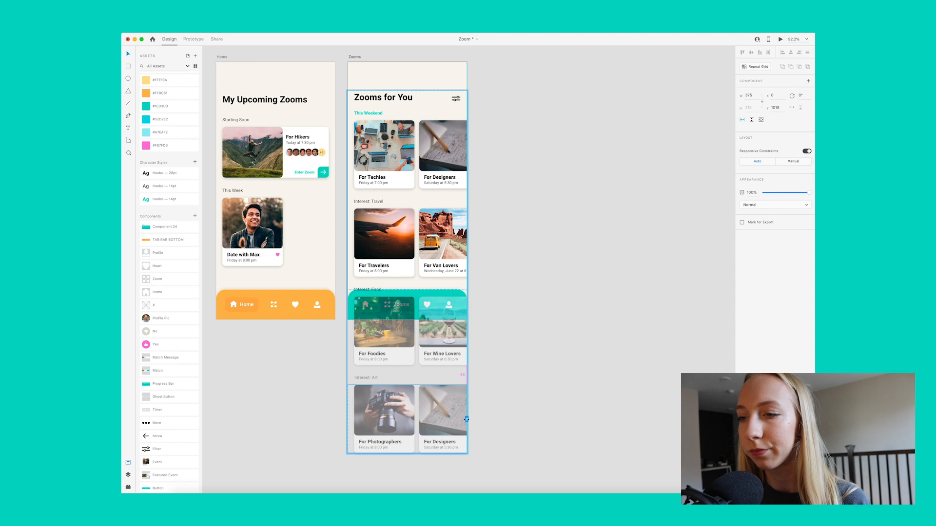
{"action": "left_click", "coordinate": [564, 404]}
Step: Preview the Zooms artboard and scroll its event lists vertically down to the Art row
{"action": "scroll", "coordinate": [540, 241], "scroll_direction": "up", "scroll_amount": 2}
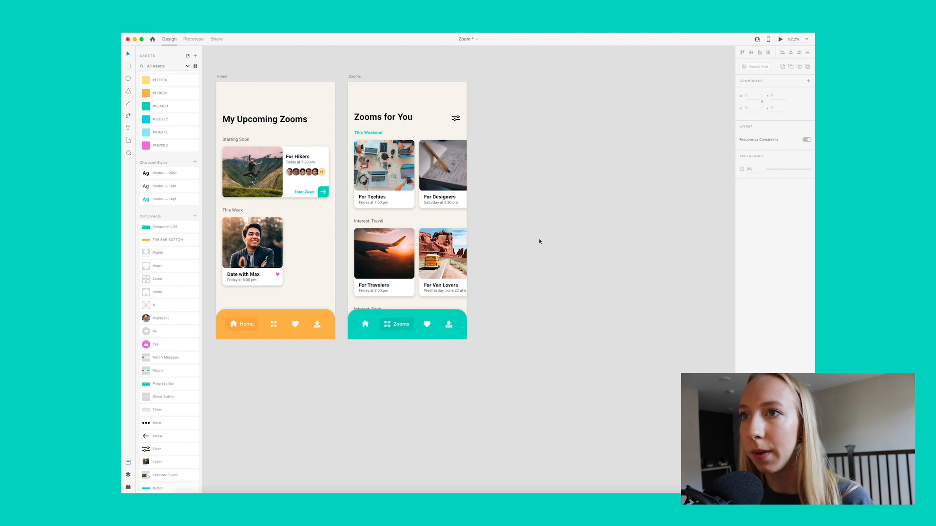
{"action": "left_click", "coordinate": [354, 79]}
{"action": "left_click", "coordinate": [781, 40]}
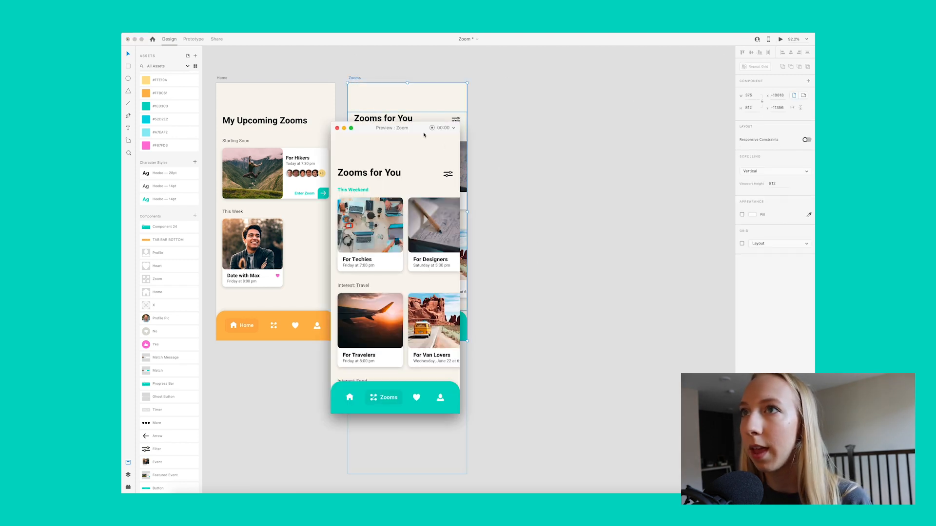
{"action": "scroll", "coordinate": [575, 219], "scroll_direction": "down", "scroll_amount": 5}
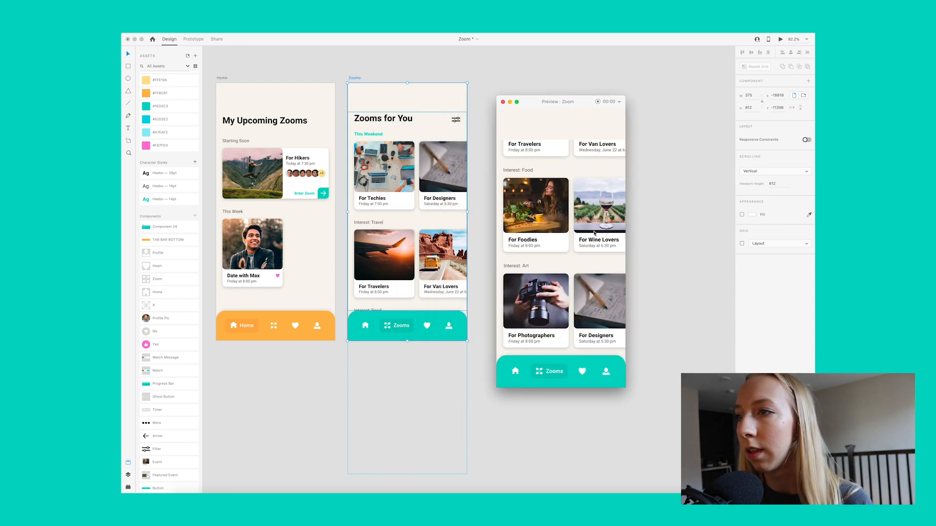
Step: Scroll the Zooms preview back up to check sideways scrolling of the Travel row, and the lower rows
{"action": "scroll", "coordinate": [594, 233], "scroll_direction": "up", "scroll_amount": 5}
{"action": "scroll", "coordinate": [587, 215], "scroll_direction": "right", "scroll_amount": 5}
{"action": "scroll", "coordinate": [588, 215], "scroll_direction": "left", "scroll_amount": 5}
{"action": "scroll", "coordinate": [570, 302], "scroll_direction": "right", "scroll_amount": 5}
{"action": "scroll", "coordinate": [571, 307], "scroll_direction": "left", "scroll_amount": 5}
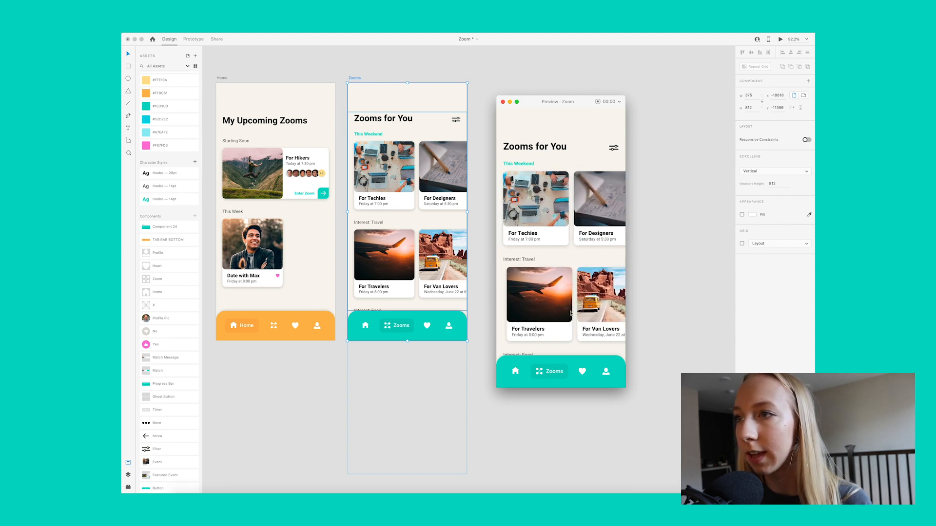
{"action": "scroll", "coordinate": [581, 298], "scroll_direction": "down", "scroll_amount": 5}
{"action": "scroll", "coordinate": [594, 282], "scroll_direction": "right", "scroll_amount": 1}
{"action": "scroll", "coordinate": [594, 282], "scroll_direction": "right", "scroll_amount": 5}
{"action": "scroll", "coordinate": [594, 282], "scroll_direction": "left", "scroll_amount": 5}
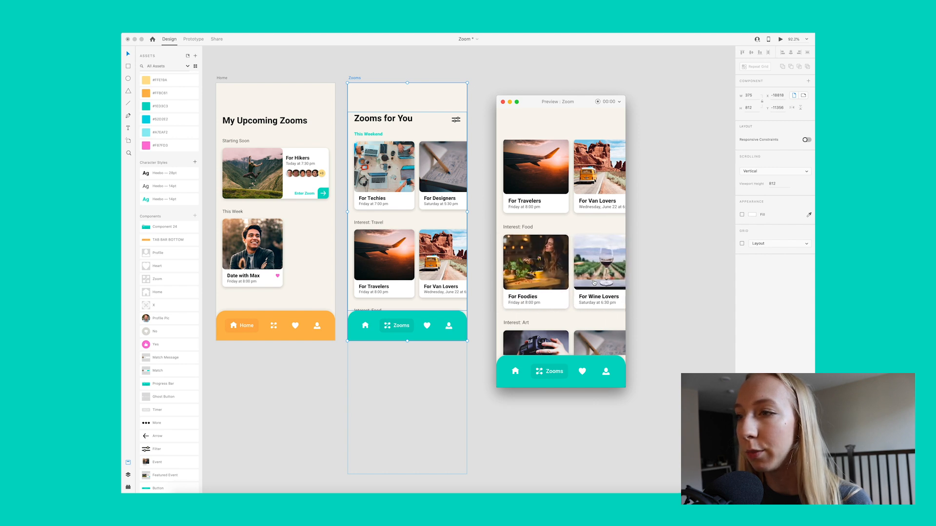
Step: Check the sideways scrolling of the Interest: Art row in the preview, and close the preview
{"action": "scroll", "coordinate": [594, 282], "scroll_direction": "down", "scroll_amount": 2}
{"action": "scroll", "coordinate": [593, 285], "scroll_direction": "right", "scroll_amount": 4}
{"action": "scroll", "coordinate": [593, 285], "scroll_direction": "left", "scroll_amount": 4}
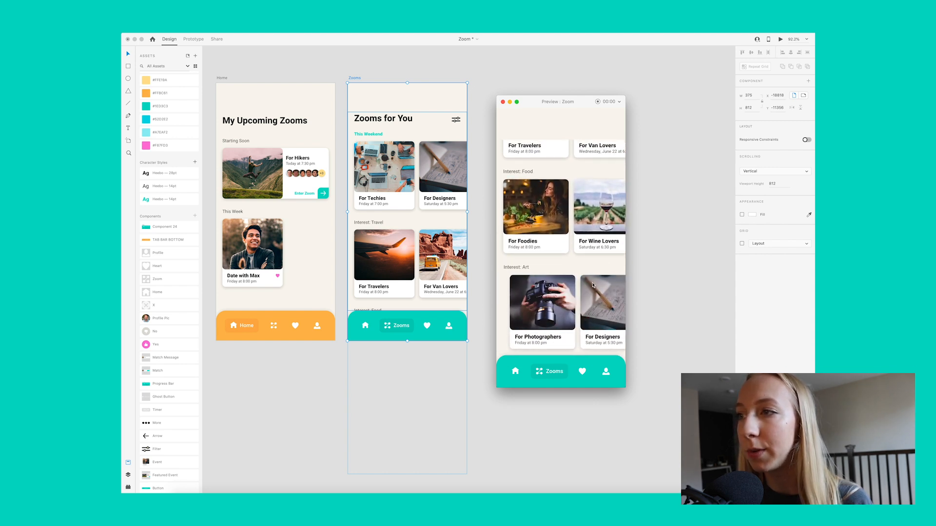
{"action": "scroll", "coordinate": [593, 285], "scroll_direction": "right", "scroll_amount": 4}
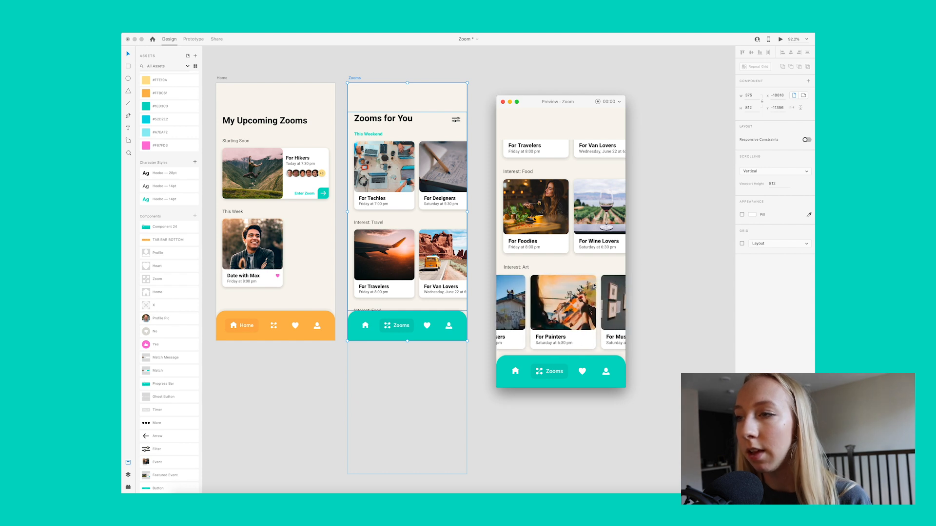
{"action": "scroll", "coordinate": [595, 286], "scroll_direction": "left", "scroll_amount": 4}
{"action": "scroll", "coordinate": [595, 285], "scroll_direction": "right", "scroll_amount": 4}
{"action": "scroll", "coordinate": [596, 285], "scroll_direction": "left", "scroll_amount": 4}
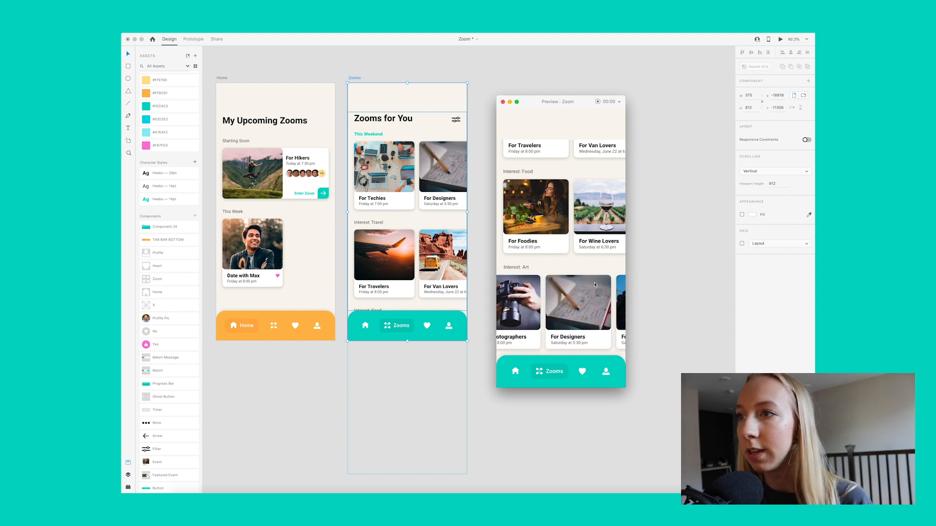
{"action": "left_click", "coordinate": [503, 102]}
{"action": "left_click", "coordinate": [474, 82]}
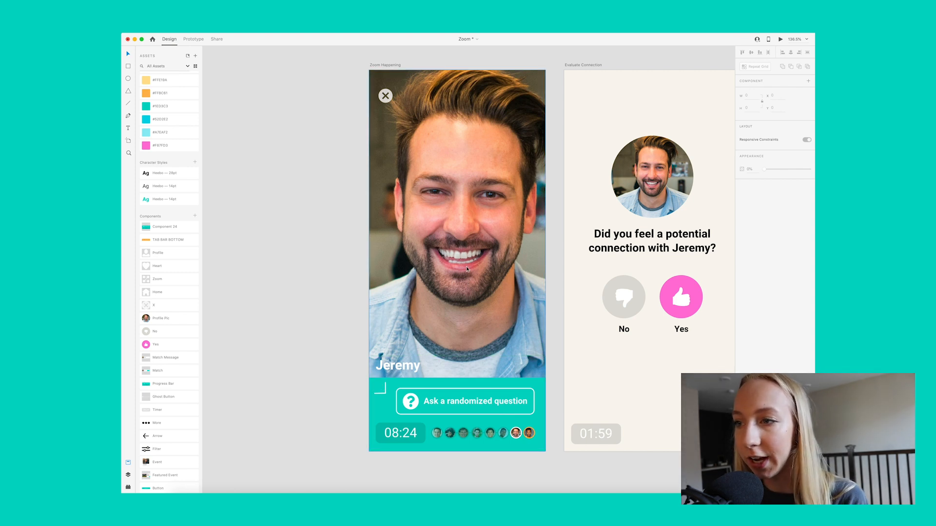
Step: Move the existing call controls component off the Zoom Happening artboard onto the empty canvas beside it
{"action": "scroll", "coordinate": [467, 268], "scroll_direction": "left", "scroll_amount": 3}
{"action": "scroll", "coordinate": [467, 267], "scroll_direction": "down", "scroll_amount": 2}
{"action": "scroll", "coordinate": [467, 267], "scroll_direction": "up", "scroll_amount": 1}
{"action": "scroll", "coordinate": [467, 267], "scroll_direction": "left", "scroll_amount": 3}
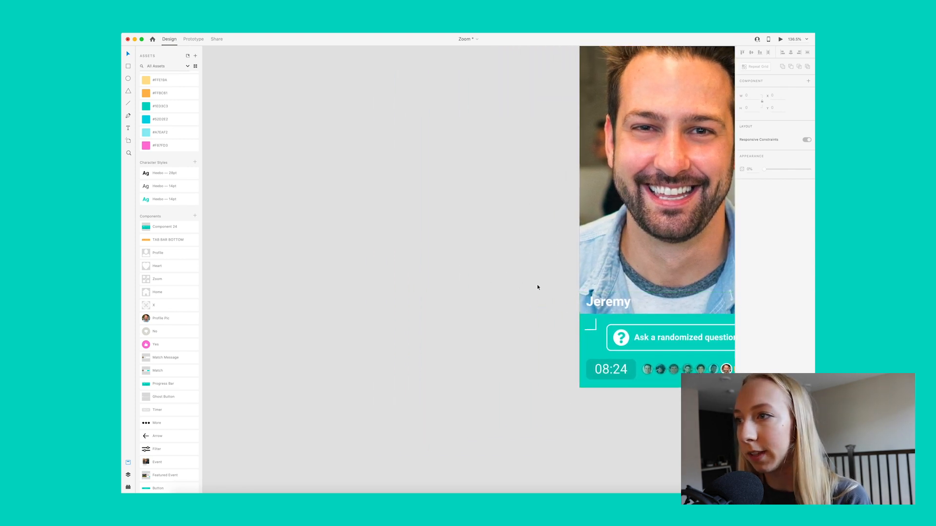
{"action": "left_click_drag", "start_coordinate": [621, 348], "coordinate": [373, 135]}
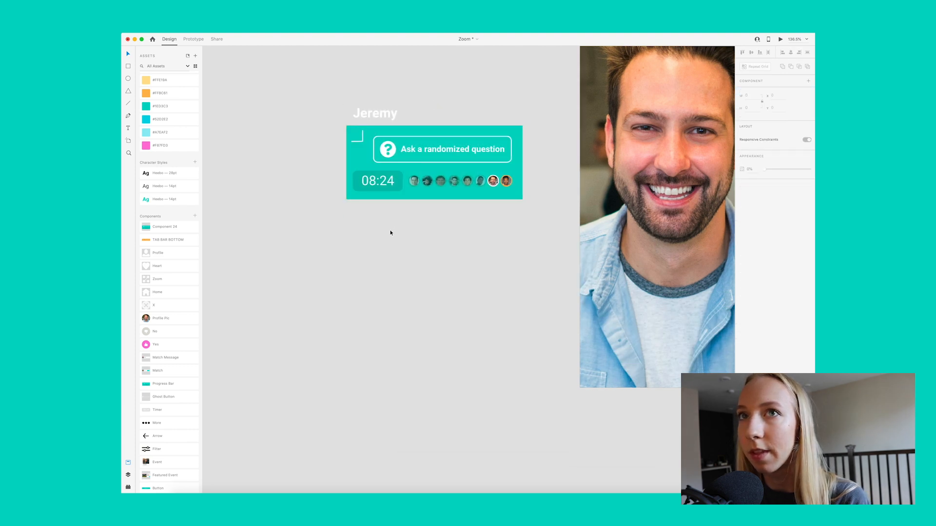
Step: Draw a borderless teal rectangle 375 wide and about 123 high along the bottom of the Zoom Happening artboard
{"action": "scroll", "coordinate": [391, 233], "scroll_direction": "left", "scroll_amount": 2}
{"action": "left_click", "coordinate": [128, 67]}
{"action": "scroll", "coordinate": [454, 329], "scroll_direction": "right", "scroll_amount": 8}
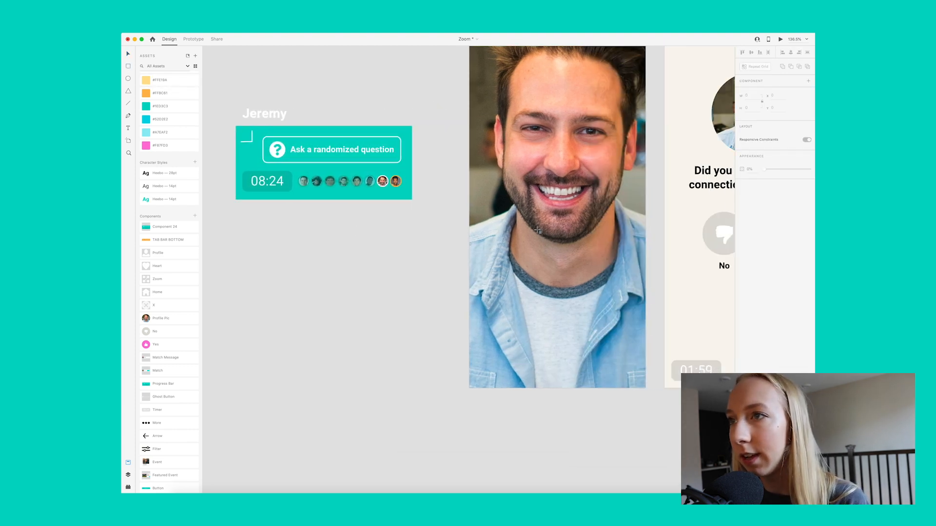
{"action": "left_click_drag", "start_coordinate": [458, 331], "coordinate": [635, 388]}
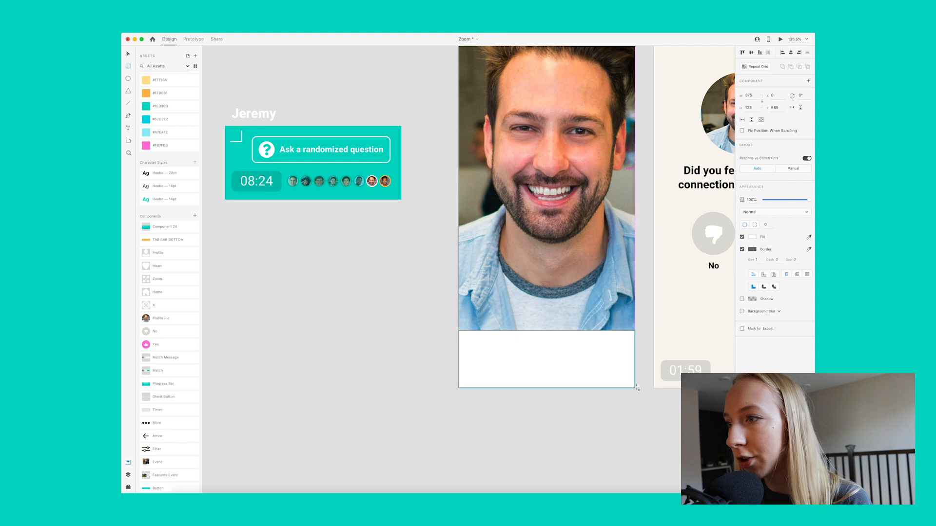
{"action": "left_click", "coordinate": [166, 106]}
{"action": "left_click", "coordinate": [742, 249]}
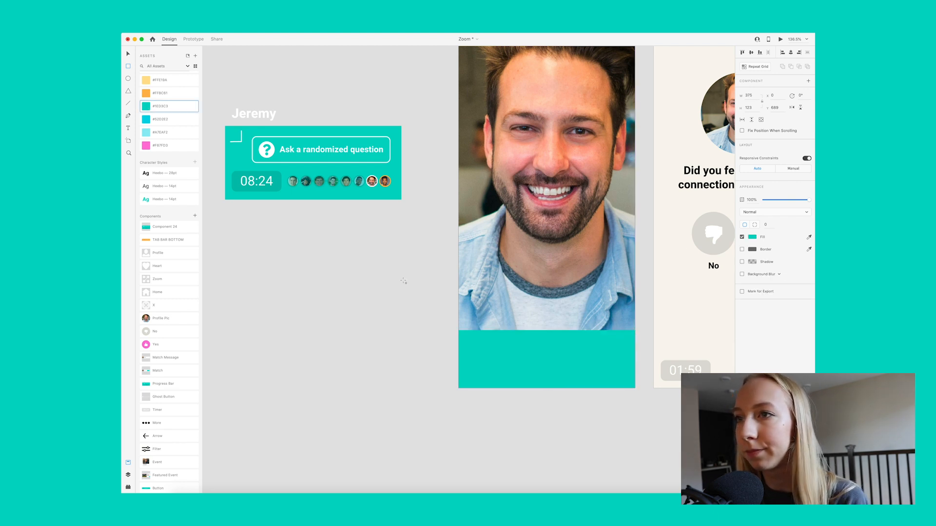
{"action": "key", "text": "Escape"}
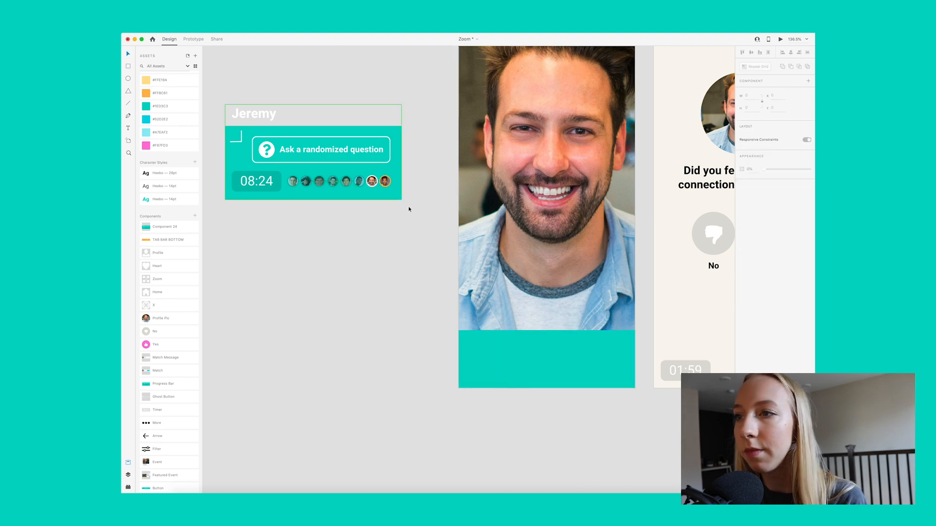
Step: Copy the name label from the original component onto the photo, just above the teal rectangle
{"action": "double_click", "coordinate": [263, 115]}
{"action": "key", "text": "super+c"}
{"action": "left_click", "coordinate": [520, 312]}
{"action": "key", "text": "super+v"}
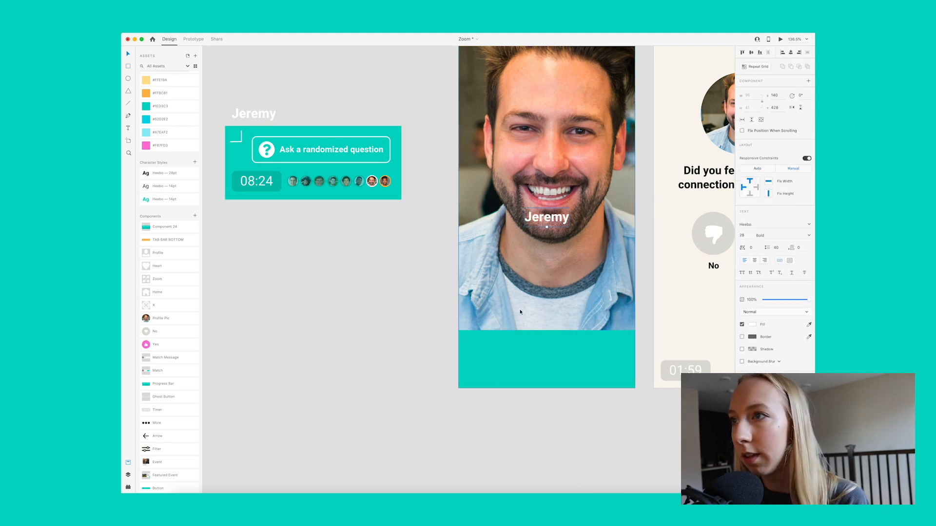
{"action": "left_click_drag", "start_coordinate": [560, 228], "coordinate": [492, 328]}
{"action": "left_click", "coordinate": [329, 236]}
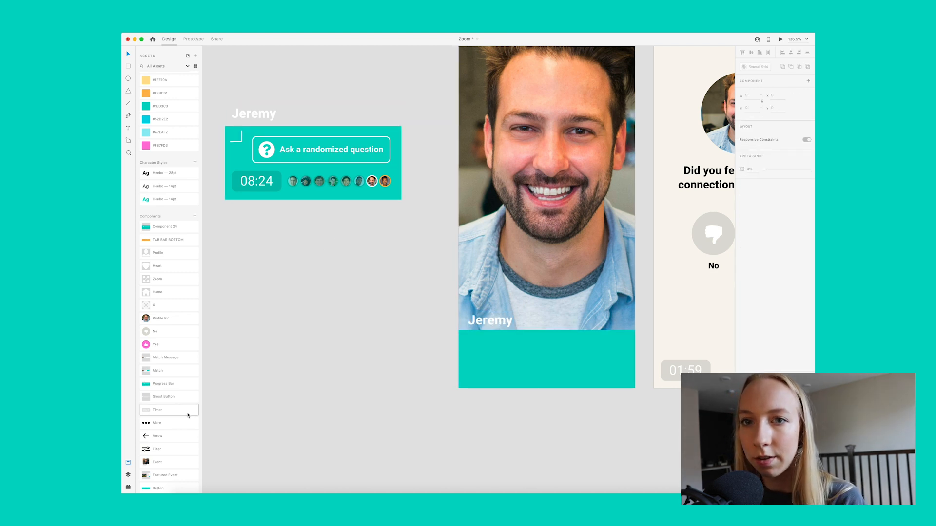
Step: Place a Timer component in the lower part of the teal rectangle at X 20, nudged slightly upward
{"action": "left_click_drag", "start_coordinate": [188, 415], "coordinate": [477, 372]}
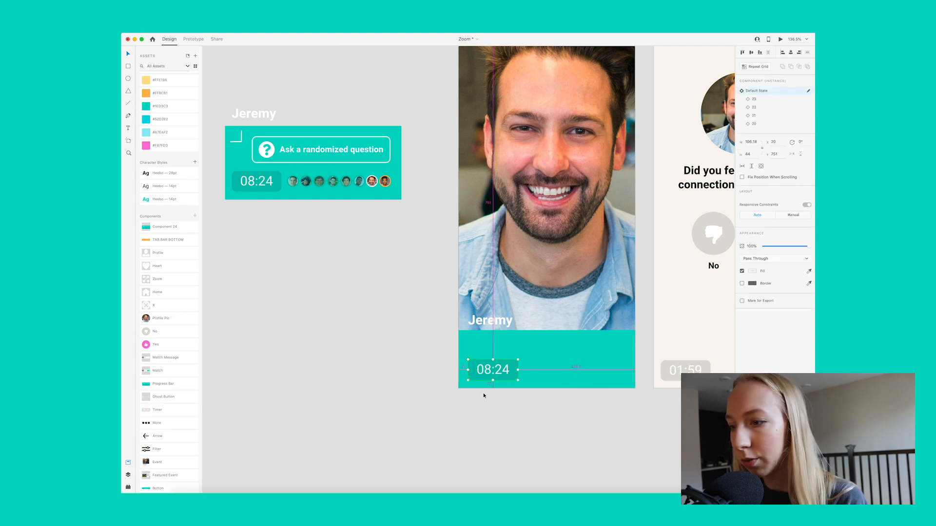
{"action": "key", "text": "alt"}
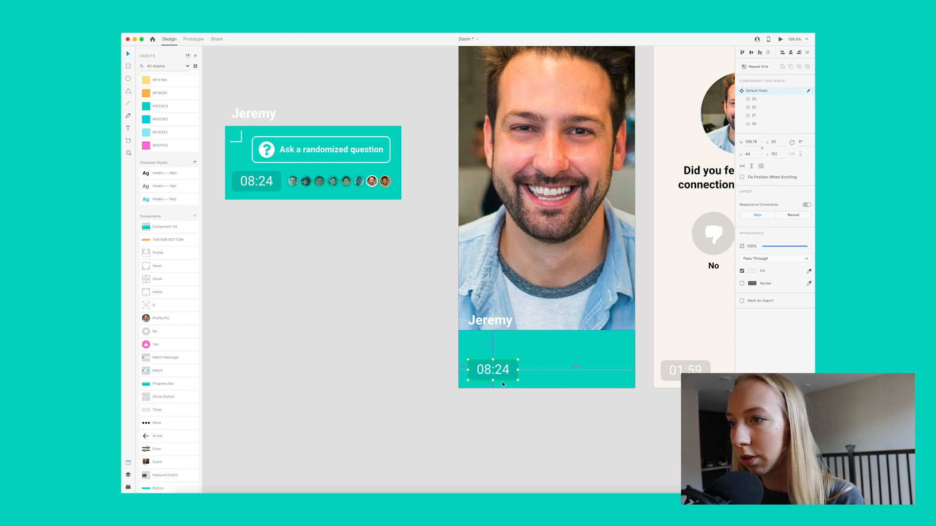
{"action": "key", "text": "Up"}
{"action": "key", "text": "Up"}
{"action": "key", "text": "Up"}
{"action": "left_click", "coordinate": [415, 335]}
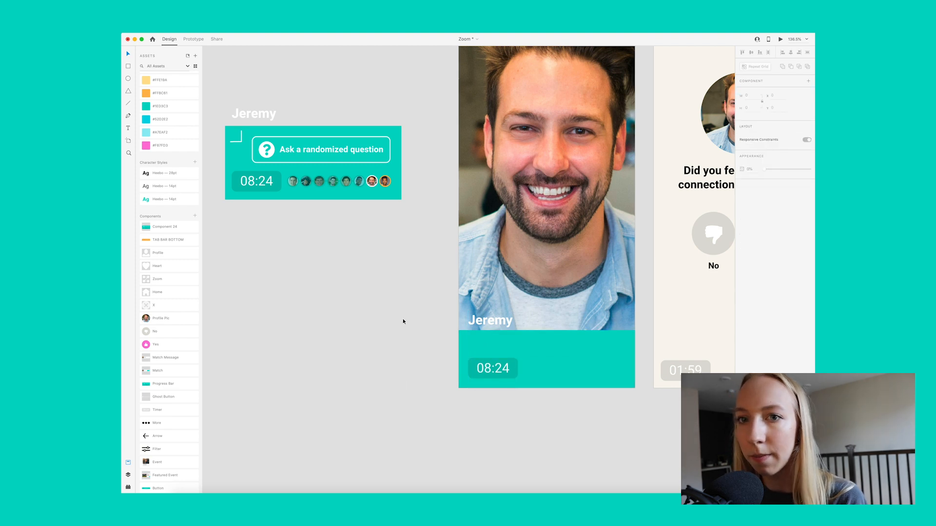
Step: Copy the row of participant avatars from the original component and place it beside the timer in the teal rectangle
{"action": "double_click", "coordinate": [347, 182]}
{"action": "key", "text": "super+c"}
{"action": "left_click", "coordinate": [429, 253]}
{"action": "key", "text": "super+v"}
{"action": "left_click_drag", "start_coordinate": [551, 229], "coordinate": [587, 371]}
{"action": "key", "text": "shift+Left"}
{"action": "key", "text": "shift+Left"}
{"action": "left_click", "coordinate": [545, 396]}
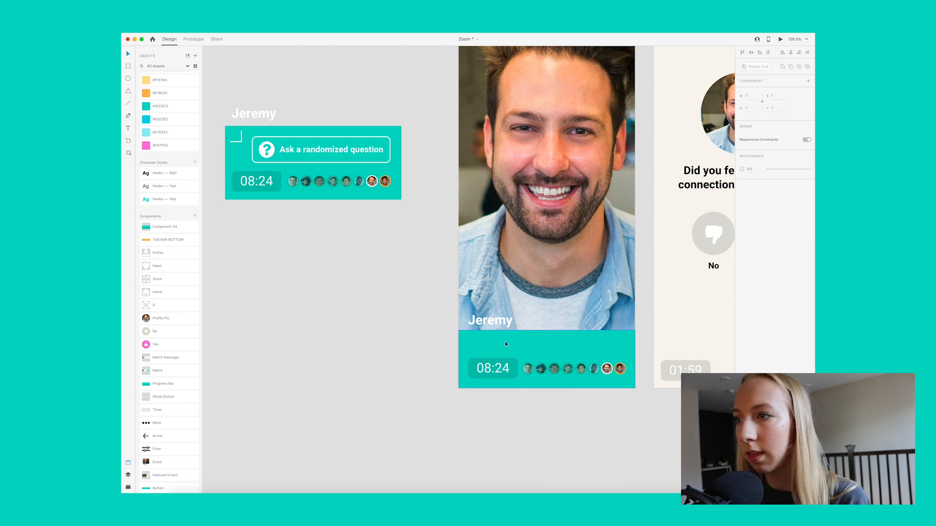
Step: Place the Ghost Button component above the avatar row, and raise the name label higher on the photo
{"action": "left_click_drag", "start_coordinate": [166, 397], "coordinate": [583, 346]}
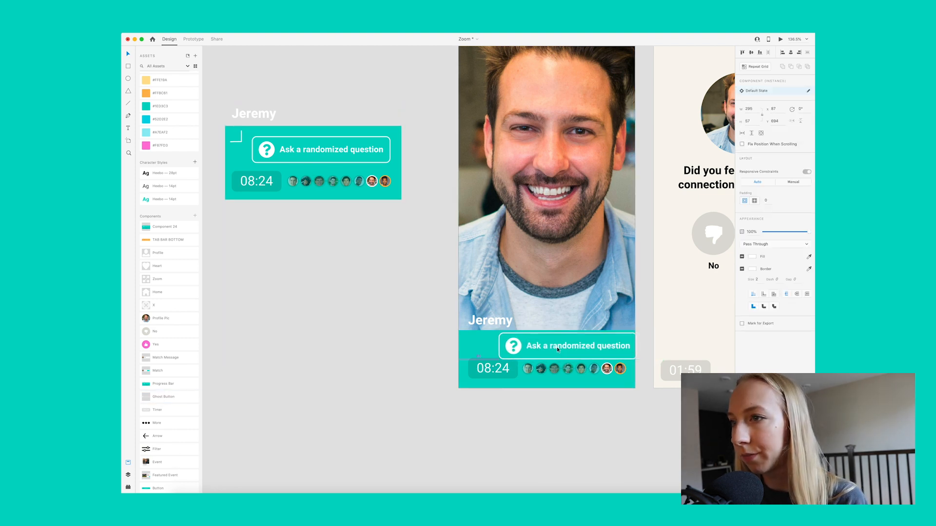
{"action": "left_click", "coordinate": [484, 333]}
{"action": "left_click_drag", "start_coordinate": [489, 322], "coordinate": [489, 304]}
{"action": "left_click", "coordinate": [487, 341], "text": "shift"}
{"action": "left_click", "coordinate": [422, 347]}
Step: Extend the teal rectangle upward and reposition the question button inside it, with the name label just above
{"action": "left_click", "coordinate": [476, 340]}
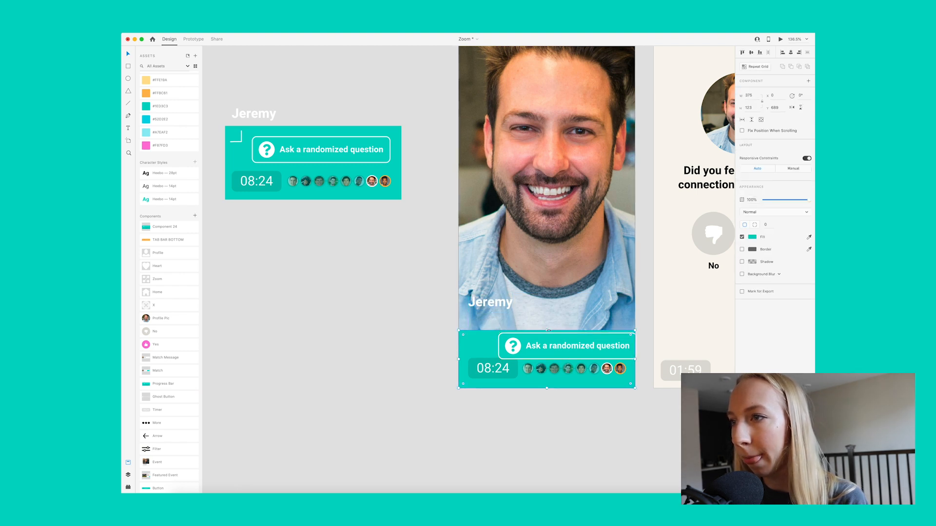
{"action": "left_click_drag", "start_coordinate": [547, 330], "coordinate": [547, 313]}
{"action": "key", "text": "Escape"}
{"action": "left_click_drag", "start_coordinate": [583, 348], "coordinate": [573, 340]}
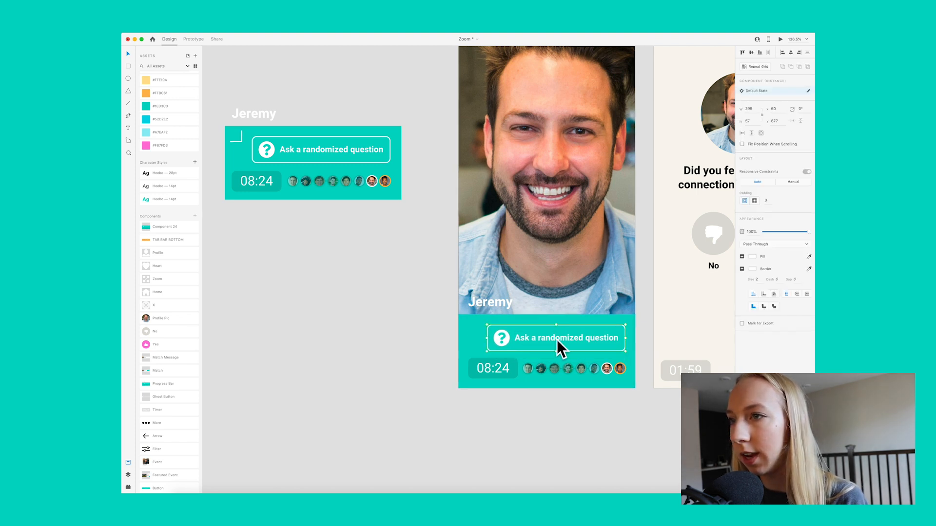
{"action": "left_click", "coordinate": [488, 298]}
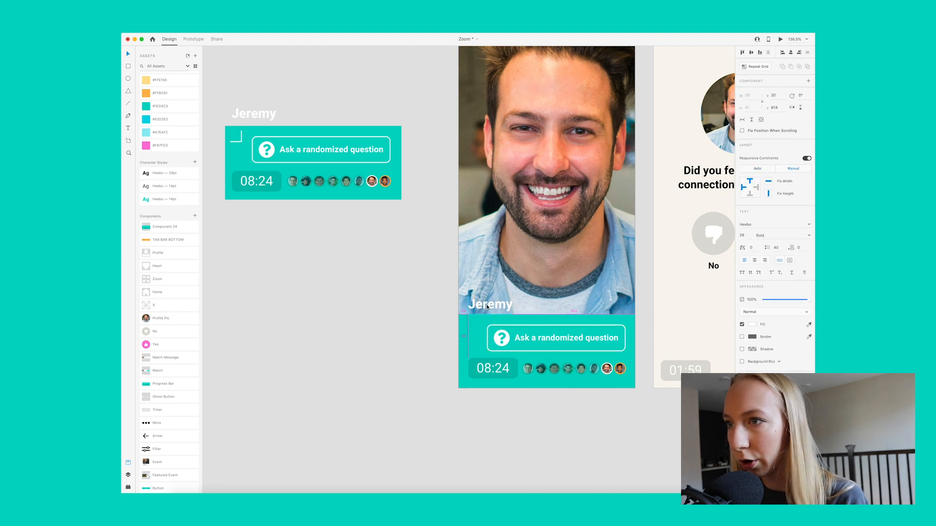
{"action": "left_click", "coordinate": [431, 318]}
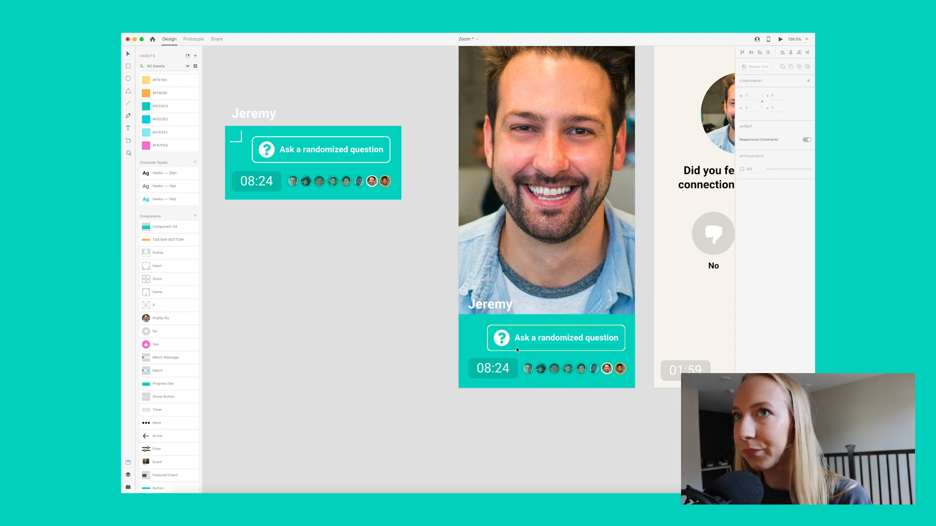
Step: Copy the white corner arrow from the original component and place it in the teal rectangle beside the question button
{"action": "double_click", "coordinate": [241, 136]}
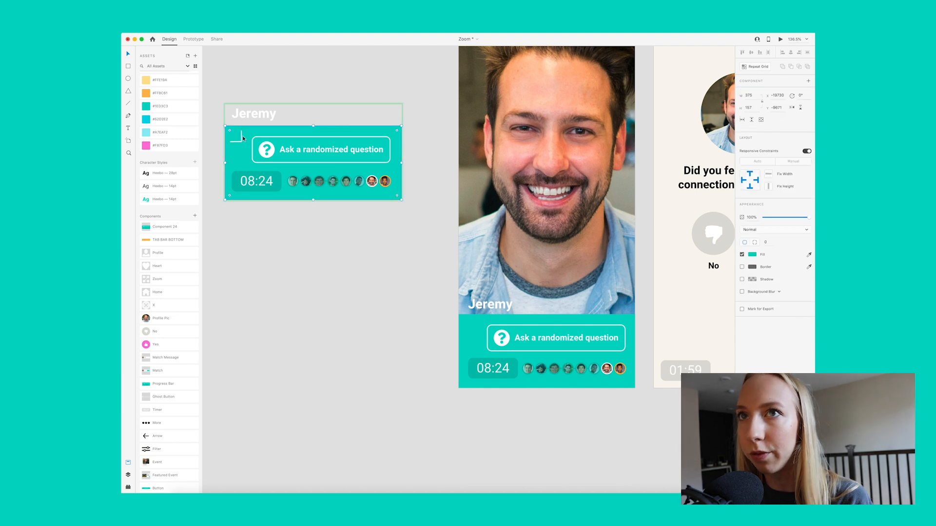
{"action": "left_click", "coordinate": [463, 335]}
{"action": "key", "text": "super+v"}
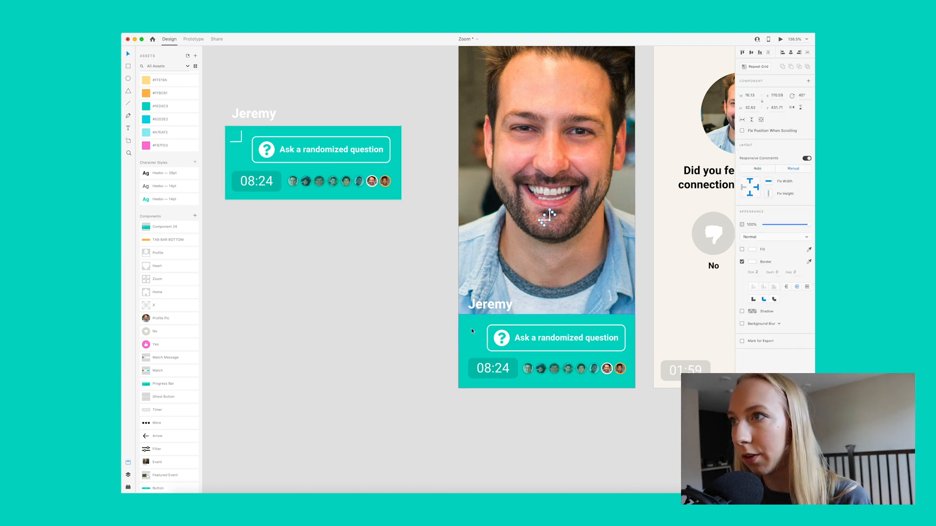
{"action": "left_click_drag", "start_coordinate": [551, 220], "coordinate": [470, 323]}
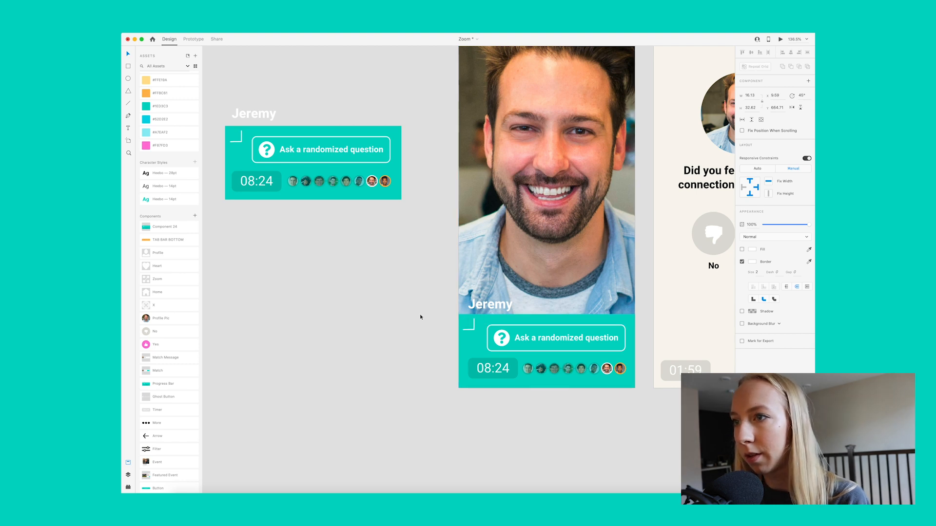
{"action": "left_click", "coordinate": [420, 314]}
Step: Move the original call controls component farther away from the Zoom Happening artboard
{"action": "scroll", "coordinate": [416, 313], "scroll_direction": "right", "scroll_amount": 3}
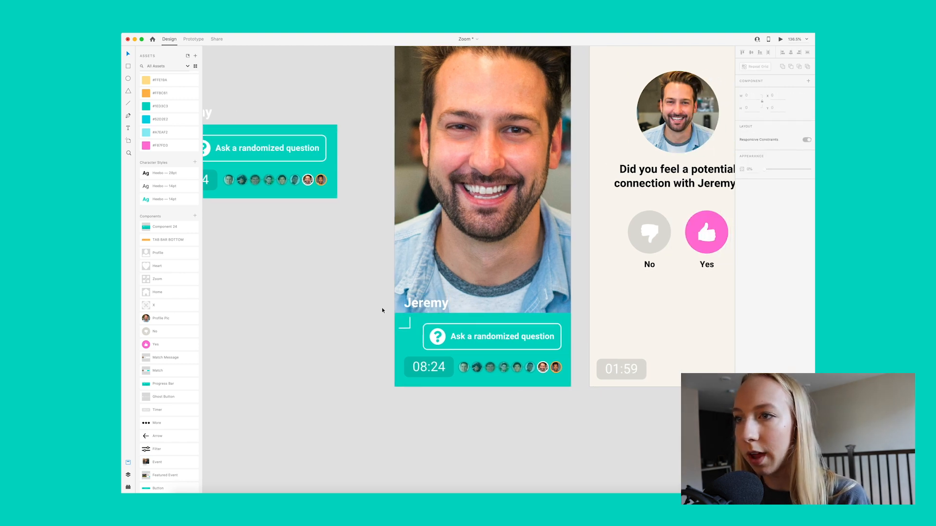
{"action": "scroll", "coordinate": [405, 307], "scroll_direction": "left", "scroll_amount": 5}
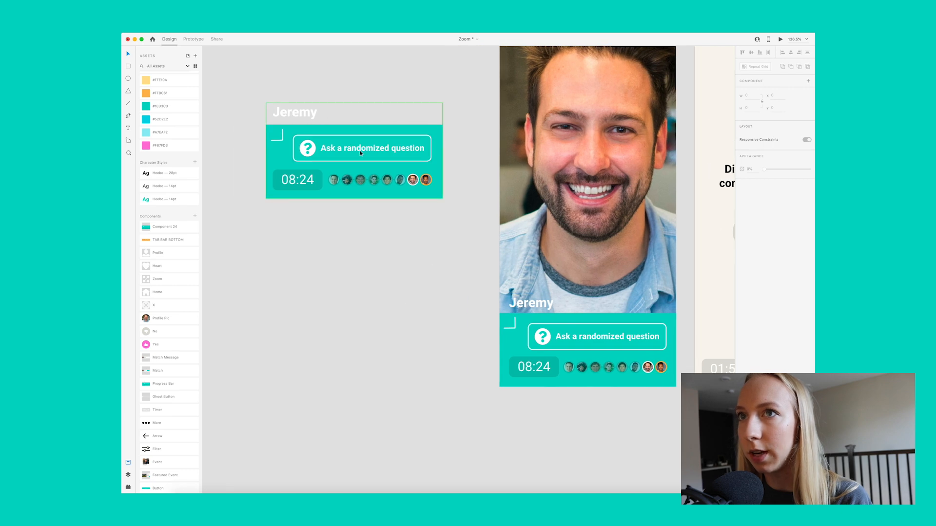
{"action": "scroll", "coordinate": [385, 152], "scroll_direction": "down", "scroll_amount": 3}
{"action": "left_click_drag", "start_coordinate": [389, 143], "coordinate": [293, 142]}
{"action": "scroll", "coordinate": [468, 214], "scroll_direction": "right", "scroll_amount": 4}
{"action": "scroll", "coordinate": [467, 230], "scroll_direction": "up", "scroll_amount": 5}
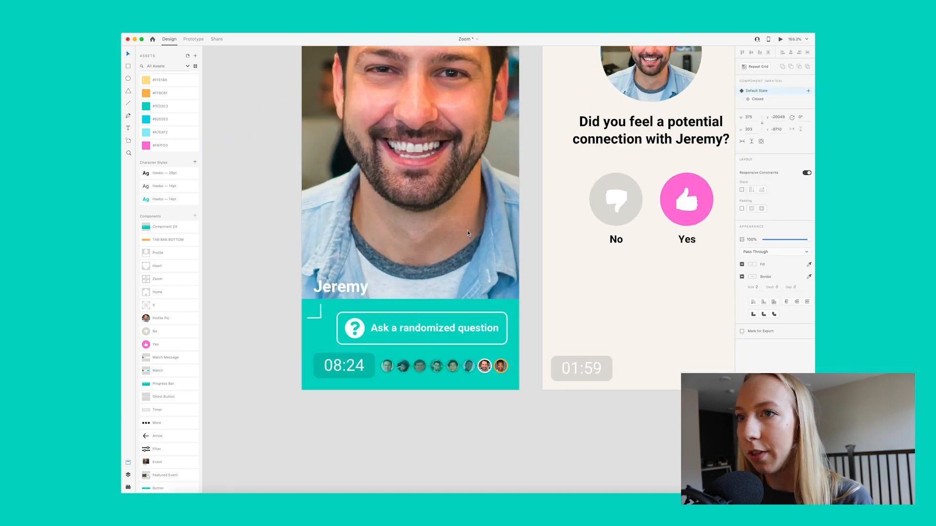
Step: Turn the name label, teal rectangle, arrow, question button, timer and avatars into one component
{"action": "scroll", "coordinate": [467, 230], "scroll_direction": "left", "scroll_amount": 3}
{"action": "double_click", "coordinate": [393, 315]}
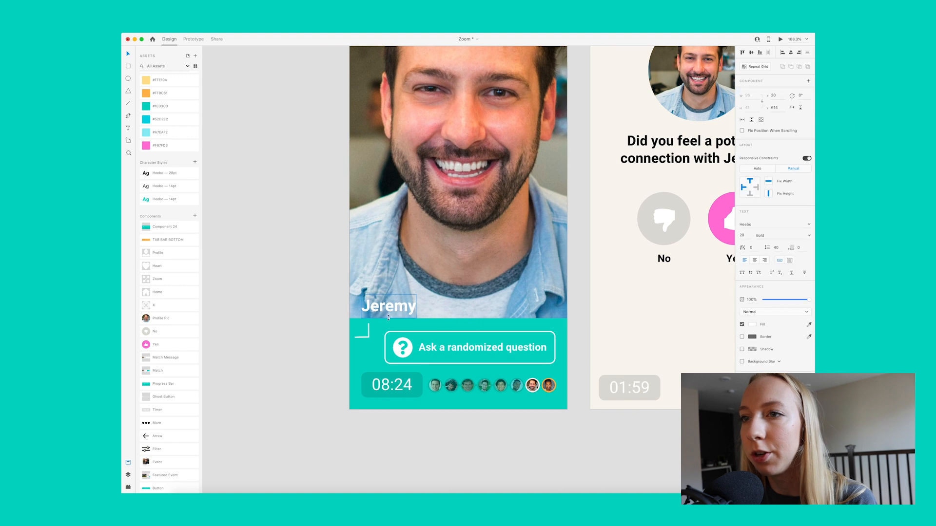
{"action": "left_click", "coordinate": [335, 326]}
{"action": "left_click_drag", "start_coordinate": [337, 307], "coordinate": [549, 446]}
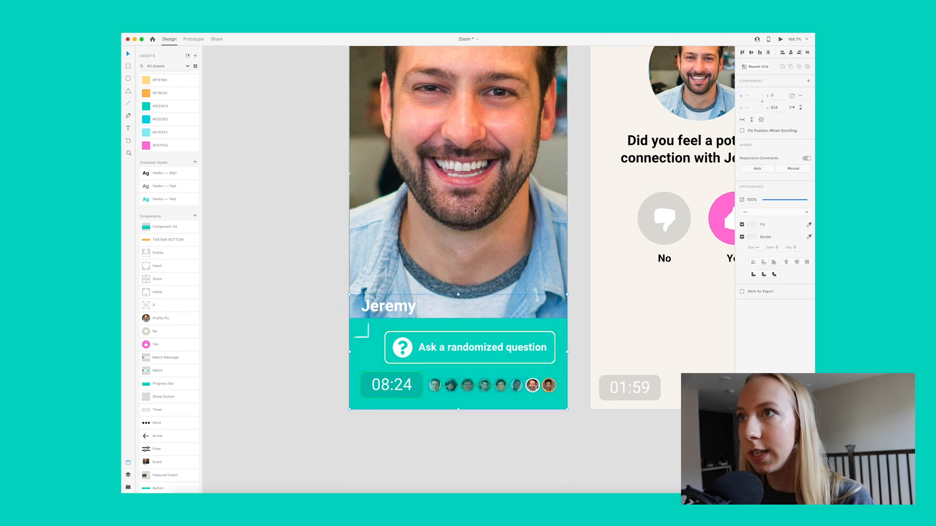
{"action": "scroll", "coordinate": [517, 244], "scroll_direction": "left", "scroll_amount": 2}
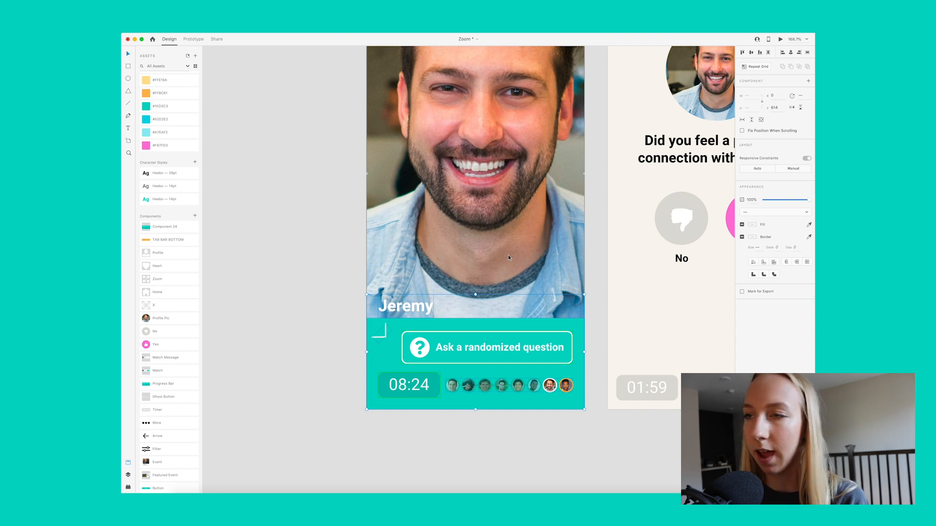
{"action": "key", "text": "super+k"}
{"action": "left_click", "coordinate": [343, 311]}
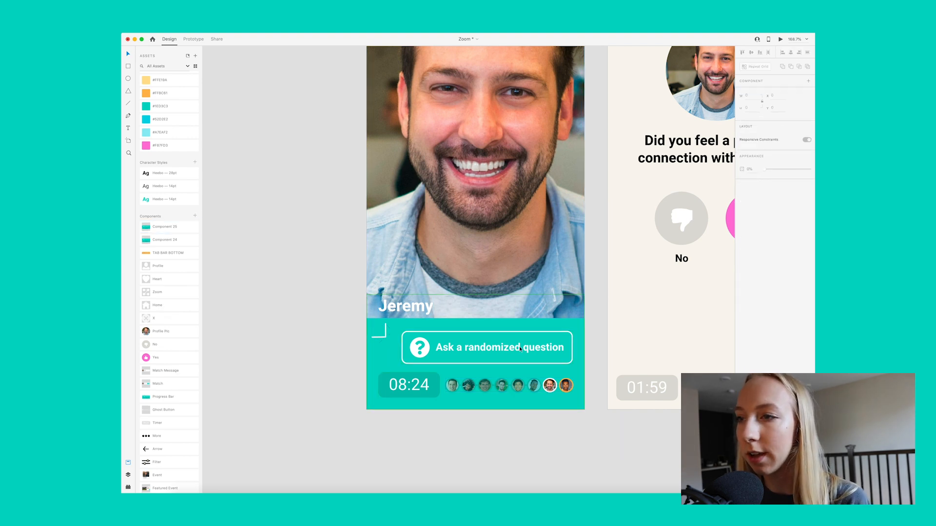
Step: Add a new state named "Closed" to the call controls component on the Zoom Happening artboard
{"action": "left_click", "coordinate": [508, 338]}
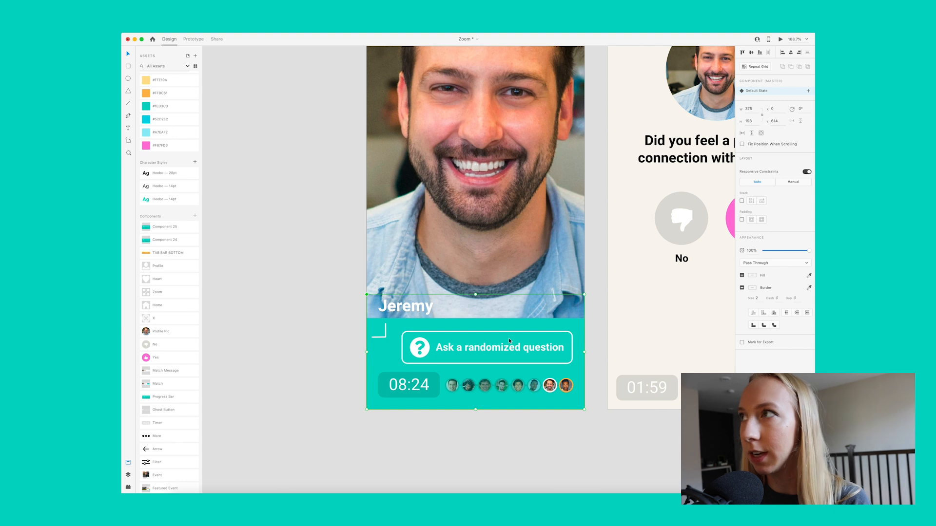
{"action": "left_click", "coordinate": [809, 91]}
{"action": "left_click", "coordinate": [764, 94]}
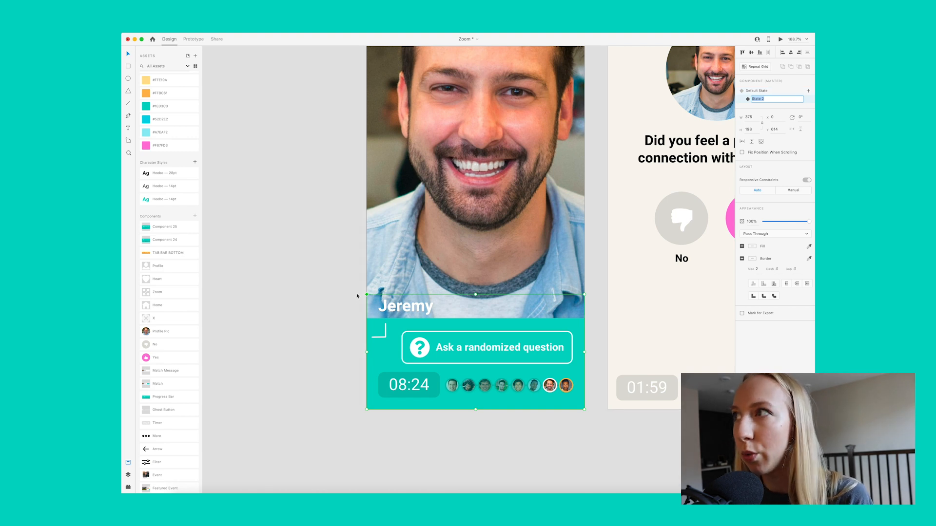
{"action": "type", "text": "Closed"}
{"action": "key", "text": "Return"}
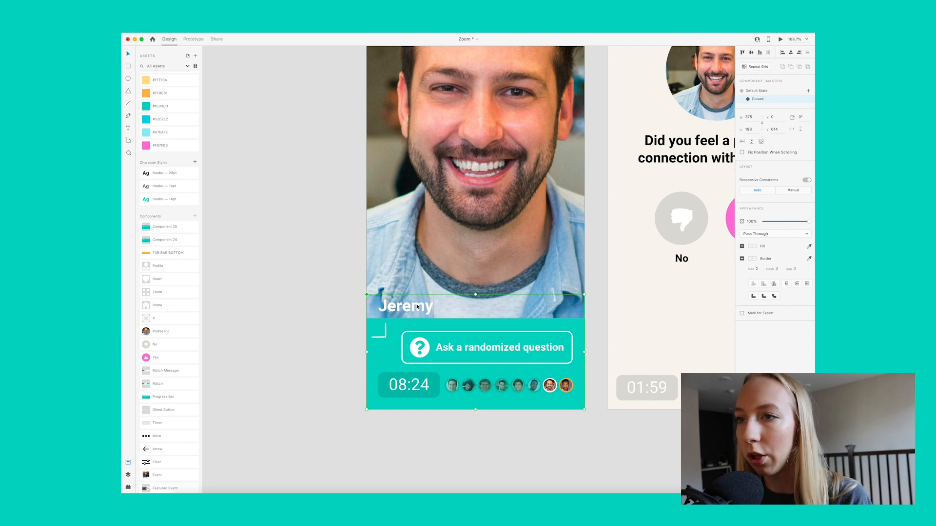
{"action": "left_click", "coordinate": [332, 315]}
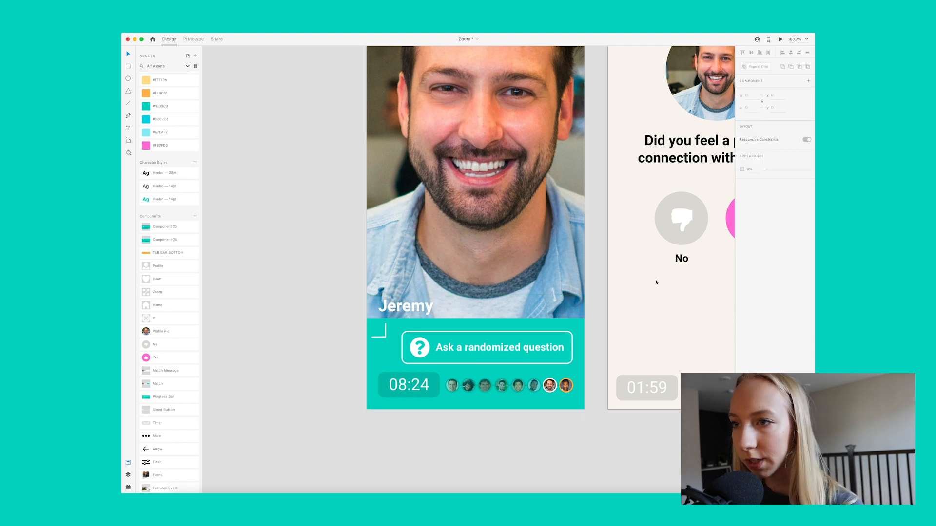
Step: In the Closed state, move the question button and avatars past the artboard's right edge and set their opacity to 0%
{"action": "scroll", "coordinate": [428, 359], "scroll_direction": "right", "scroll_amount": 3}
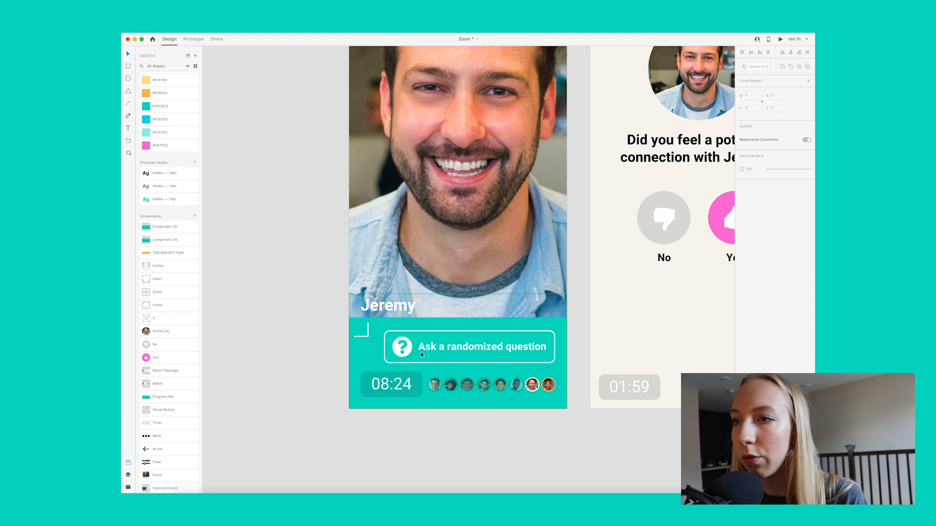
{"action": "left_click", "coordinate": [438, 346]}
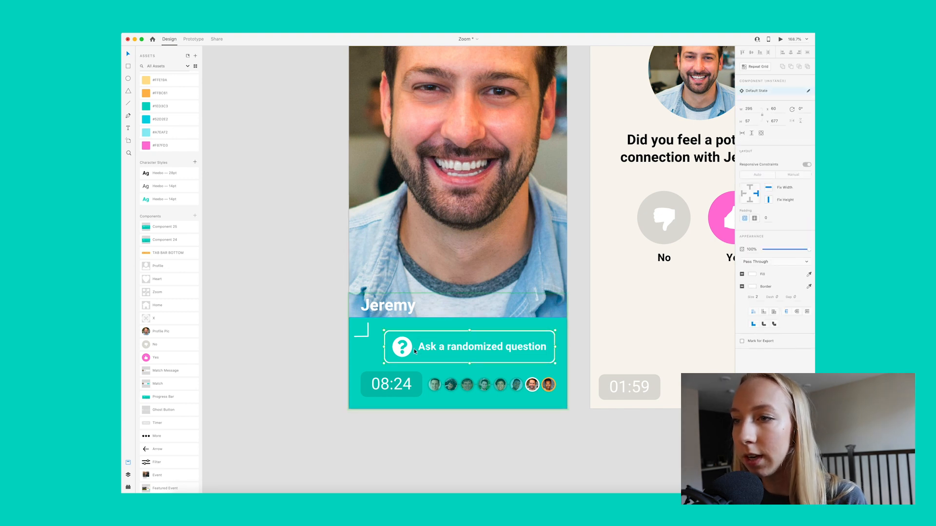
{"action": "left_click", "coordinate": [481, 382], "text": "shift"}
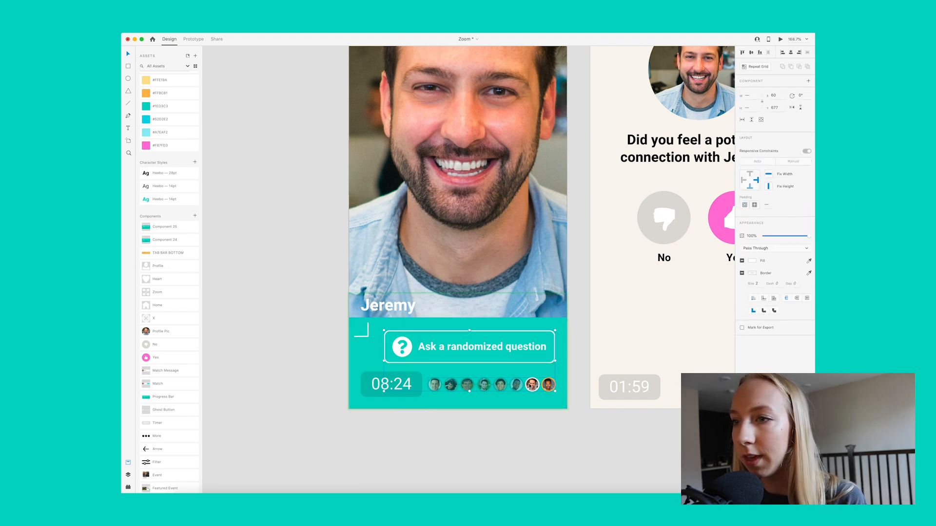
{"action": "left_click_drag", "start_coordinate": [409, 351], "coordinate": [595, 349]}
{"action": "left_click_drag", "start_coordinate": [809, 236], "coordinate": [735, 240]}
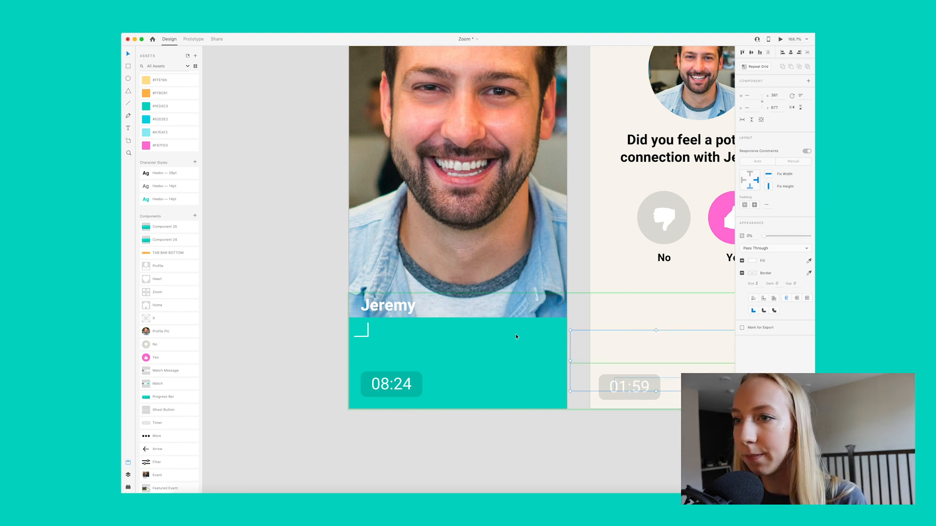
{"action": "left_click", "coordinate": [320, 352]}
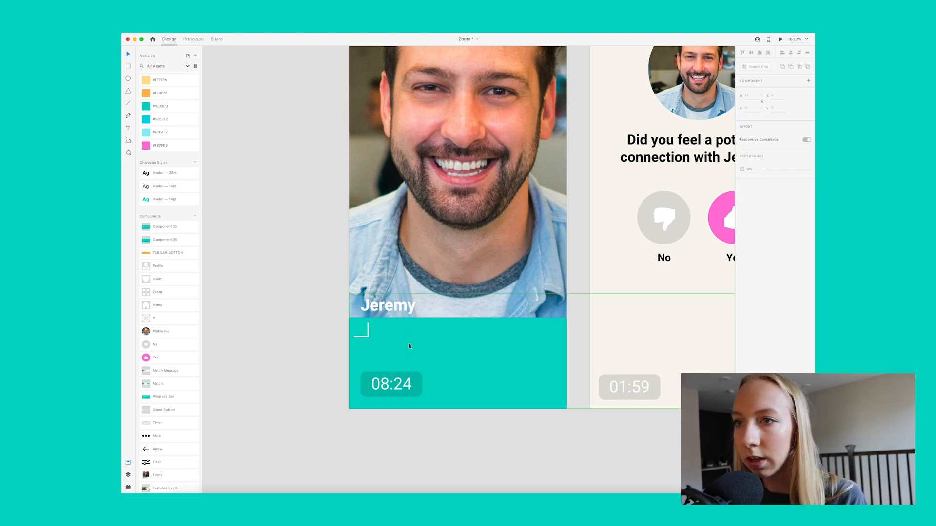
Step: Shrink the teal rectangle to a block about 59 by 64 in the artboard's bottom right corner
{"action": "left_click", "coordinate": [401, 332]}
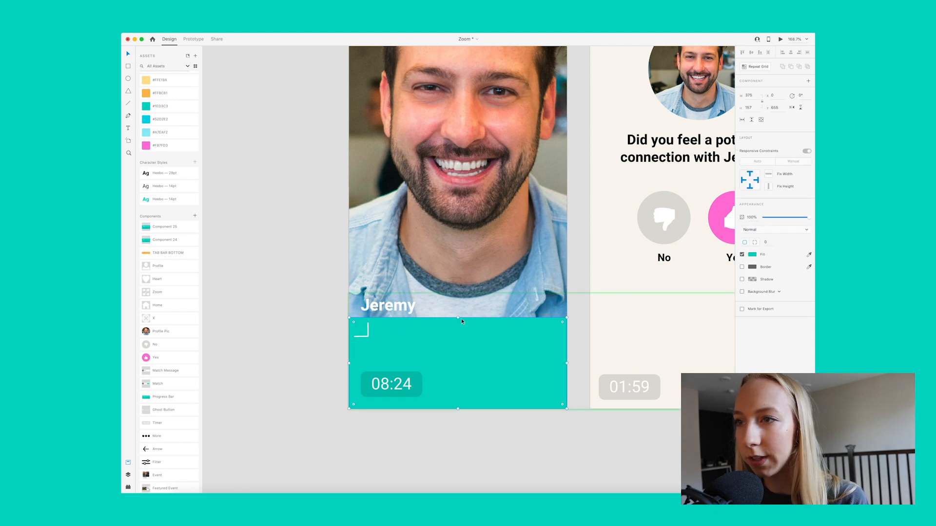
{"action": "left_click_drag", "start_coordinate": [458, 318], "coordinate": [432, 361]}
{"action": "left_click_drag", "start_coordinate": [349, 384], "coordinate": [532, 372]}
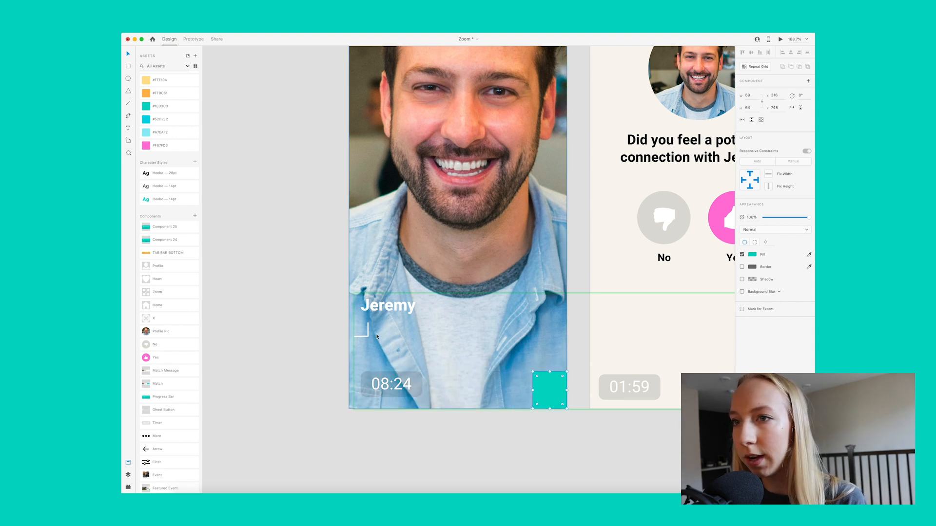
Step: Move the white corner arrow into the small teal block and rotate it to 225°
{"action": "left_click_drag", "start_coordinate": [366, 330], "coordinate": [513, 405]}
{"action": "left_click_drag", "start_coordinate": [556, 385], "coordinate": [552, 384]}
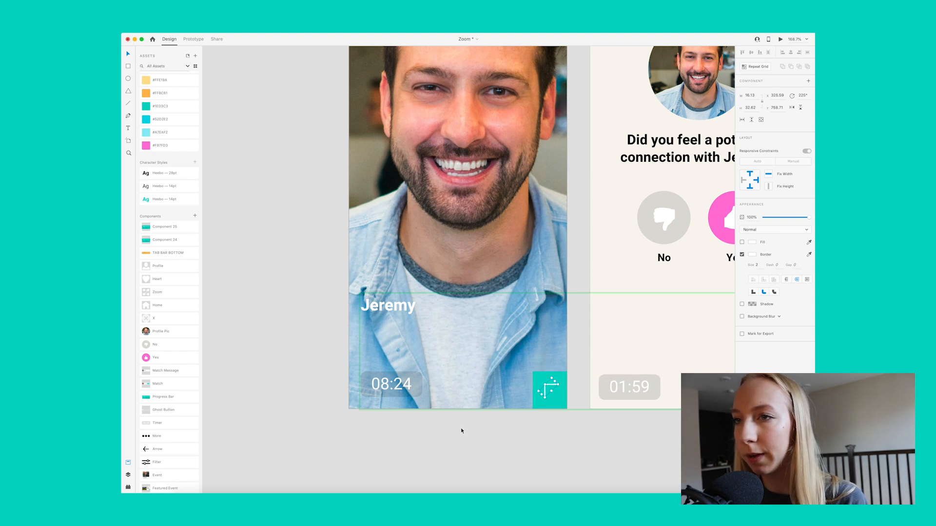
{"action": "left_click", "coordinate": [319, 407]}
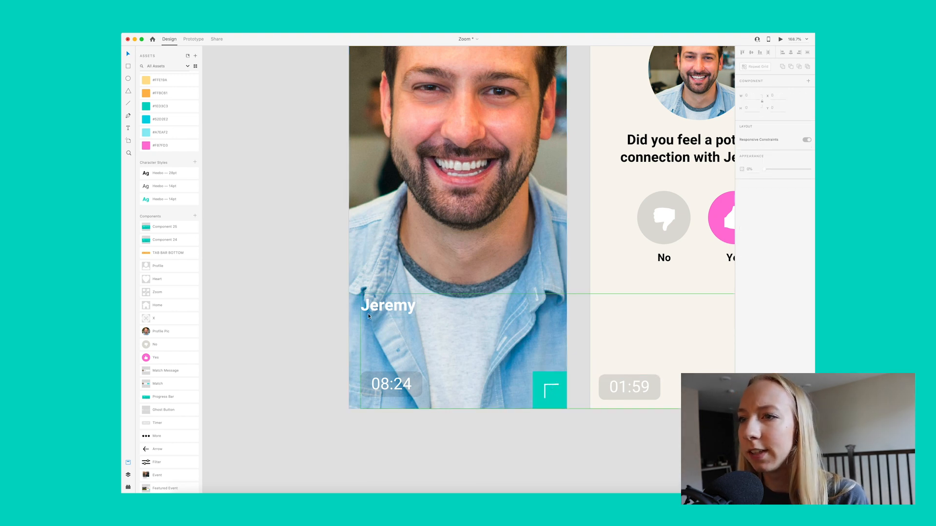
Step: Move the name label down so it sits just above the timer
{"action": "left_click_drag", "start_coordinate": [397, 306], "coordinate": [396, 360]}
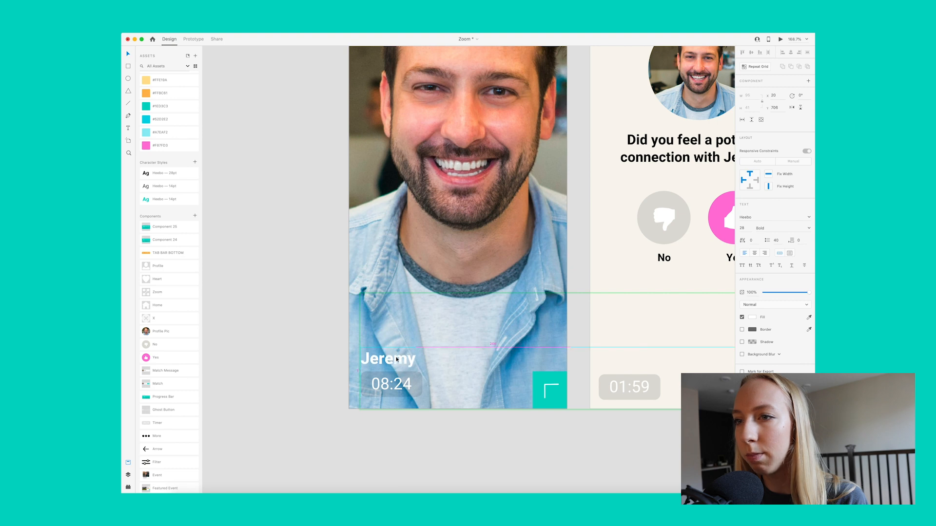
{"action": "key", "text": "shift+Up"}
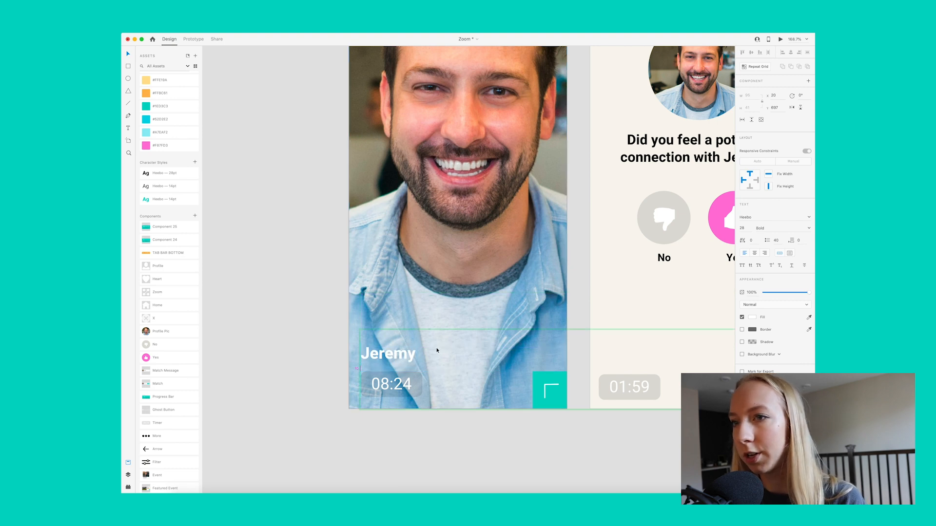
{"action": "left_click", "coordinate": [325, 342]}
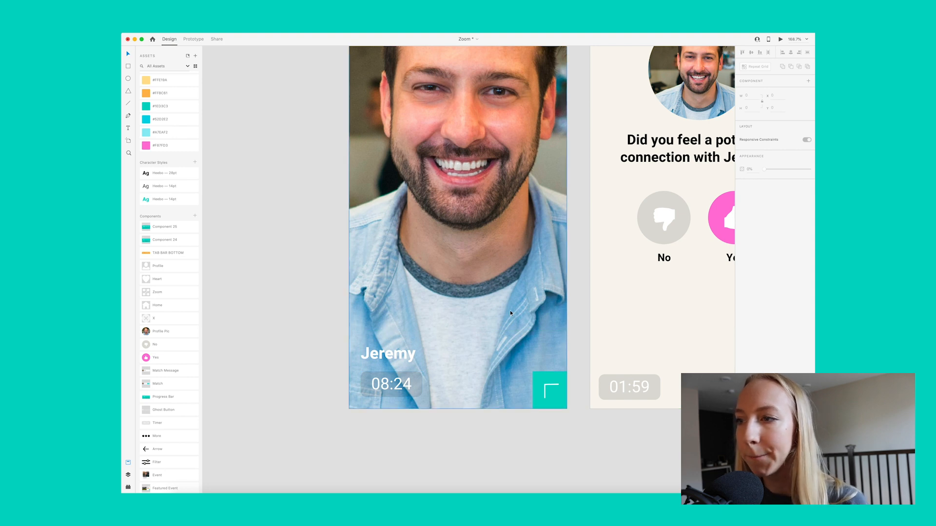
Step: Compare the component's Default State and Closed state by switching between them, finishing on Default State
{"action": "left_click", "coordinate": [361, 369]}
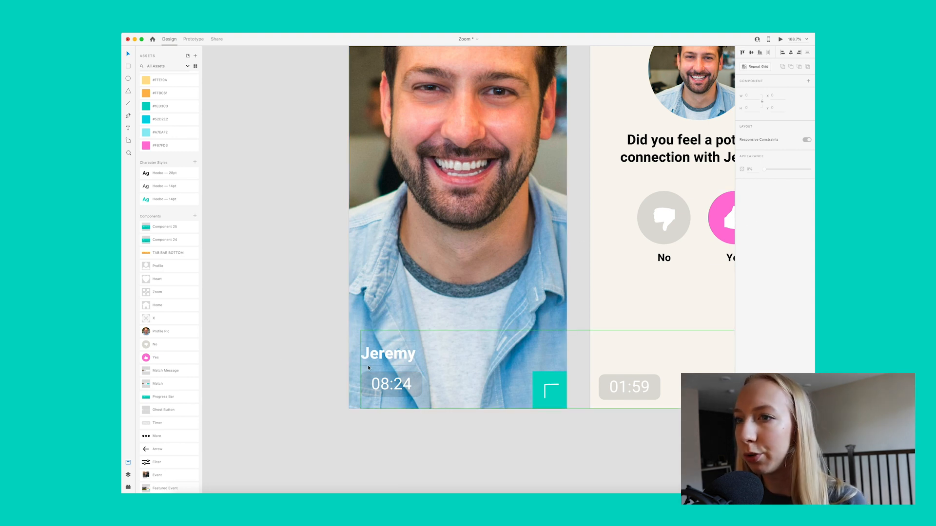
{"action": "left_click", "coordinate": [765, 92]}
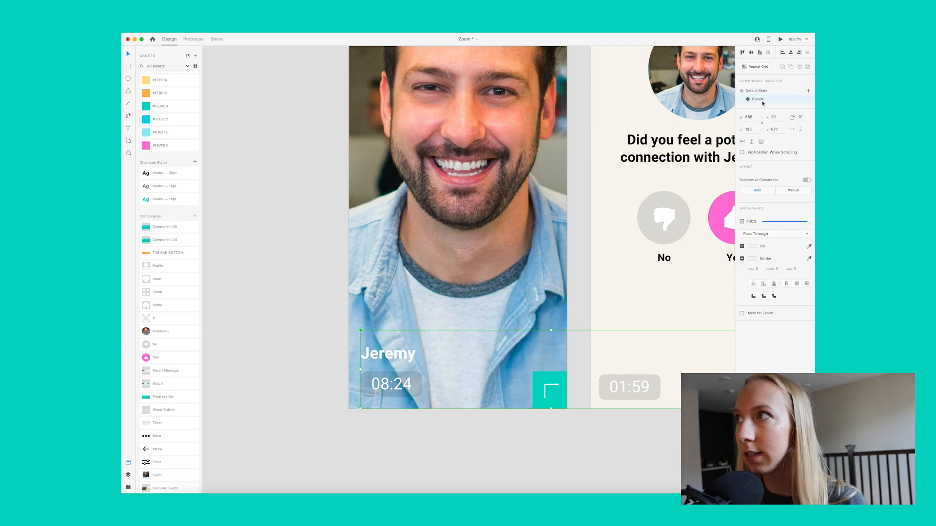
{"action": "left_click", "coordinate": [758, 100]}
{"action": "left_click", "coordinate": [759, 92]}
{"action": "left_click", "coordinate": [759, 101]}
{"action": "left_click", "coordinate": [759, 91]}
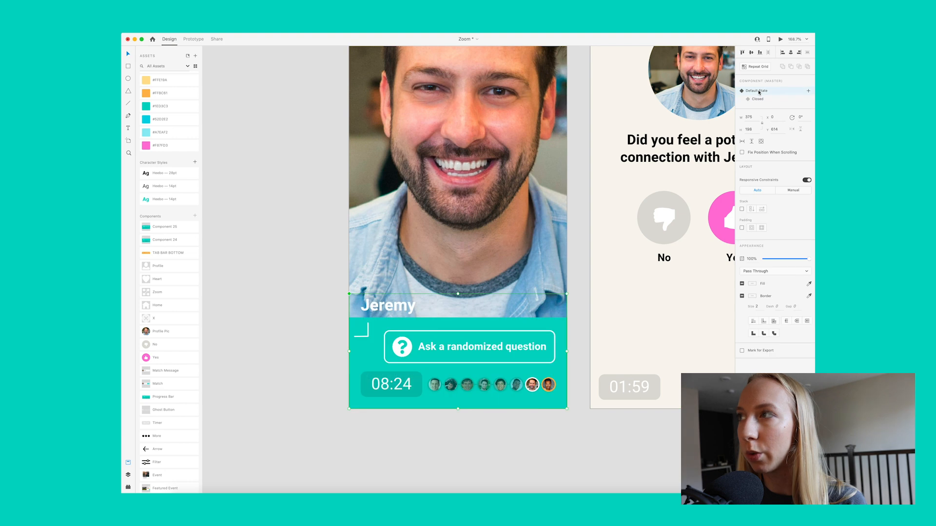
Step: Start a prototype interaction from the corner arrow in the Default State and set its trigger to Tap
{"action": "left_click", "coordinate": [193, 39]}
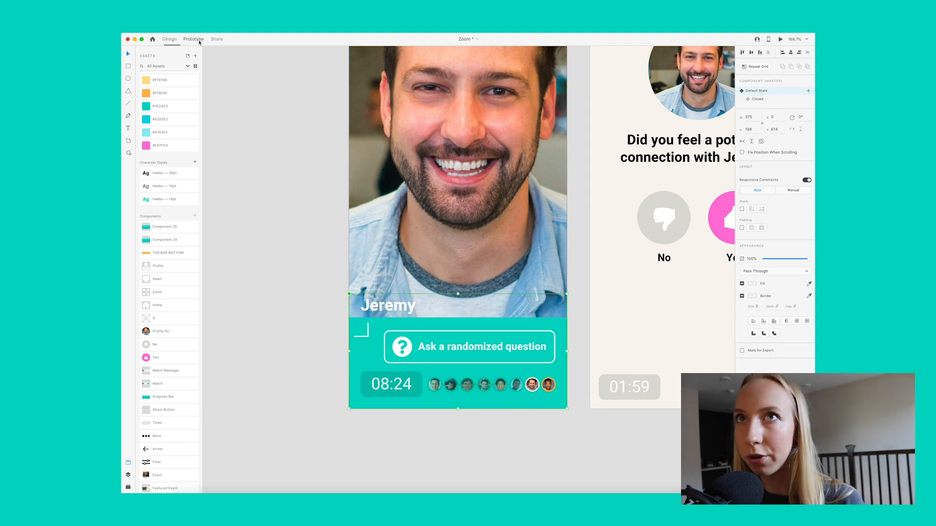
{"action": "left_click", "coordinate": [310, 376]}
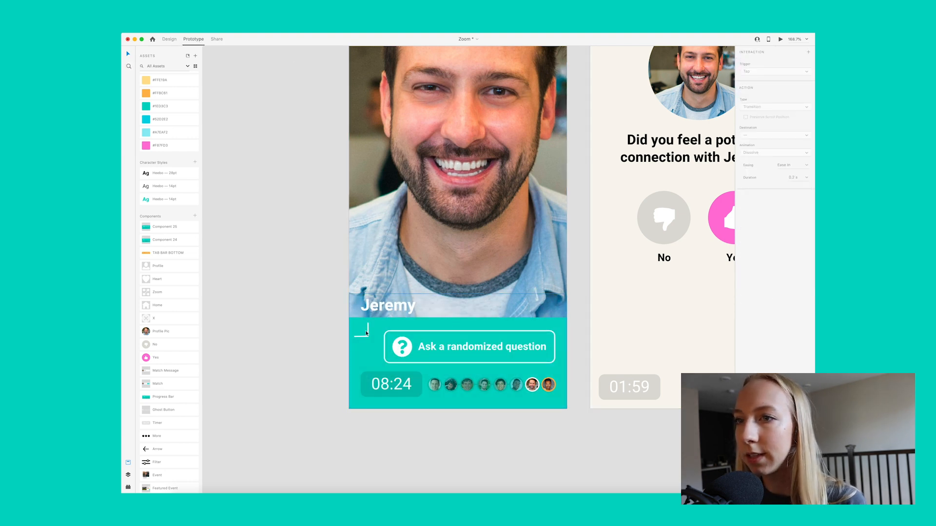
{"action": "left_click", "coordinate": [452, 329]}
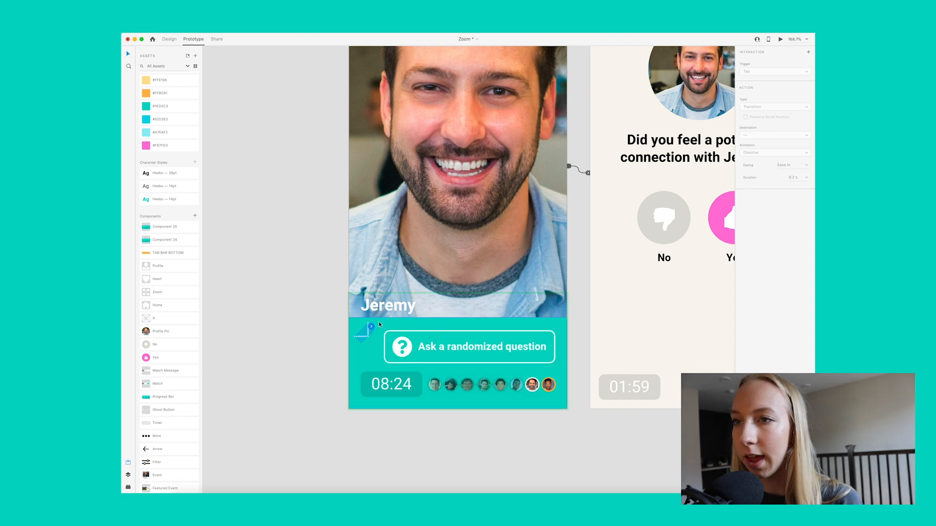
{"action": "left_click", "coordinate": [371, 327]}
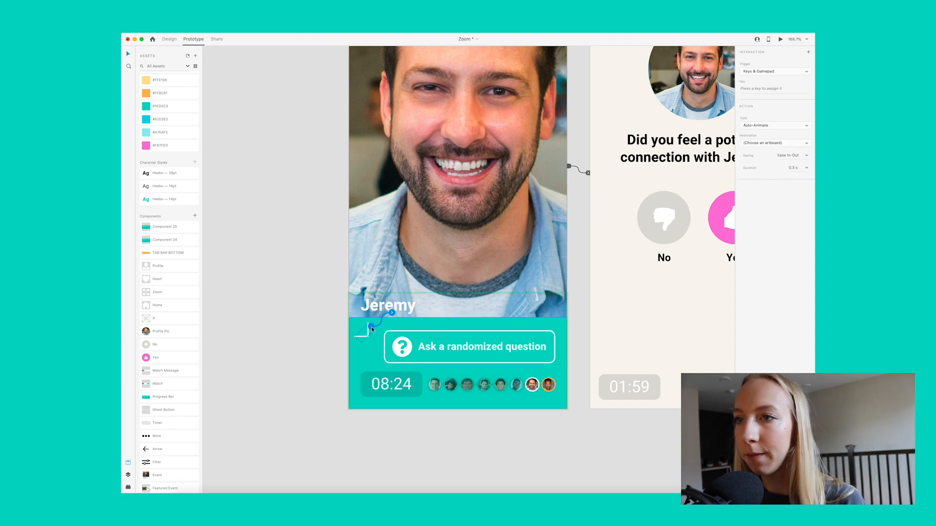
{"action": "left_click", "coordinate": [783, 72]}
{"action": "left_click", "coordinate": [773, 55]}
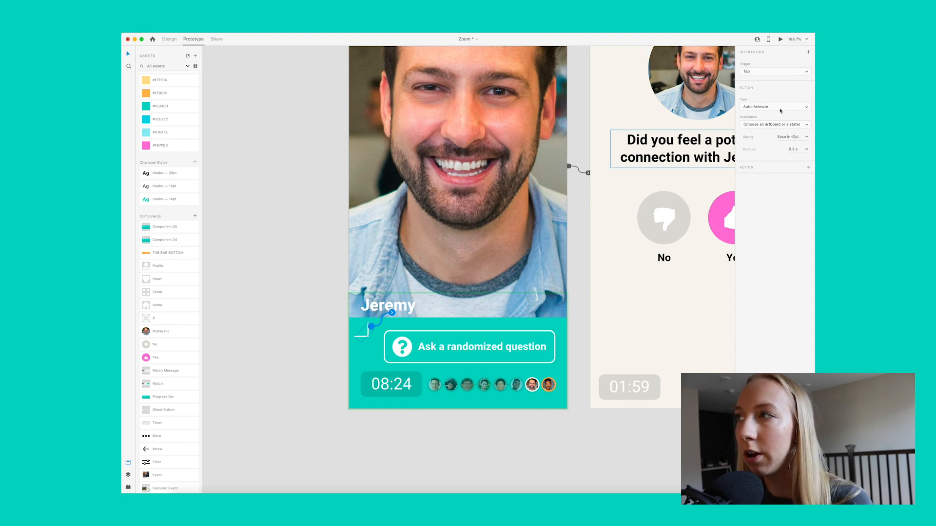
Step: Set the arrow's auto-animate destination to the Closed state with Snap easing
{"action": "left_click", "coordinate": [770, 126]}
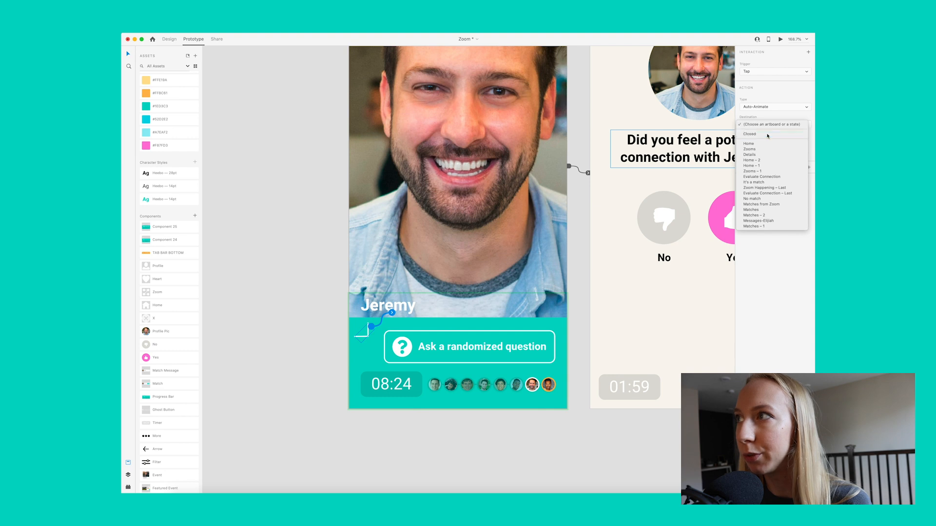
{"action": "left_click", "coordinate": [768, 136]}
{"action": "left_click", "coordinate": [807, 138]}
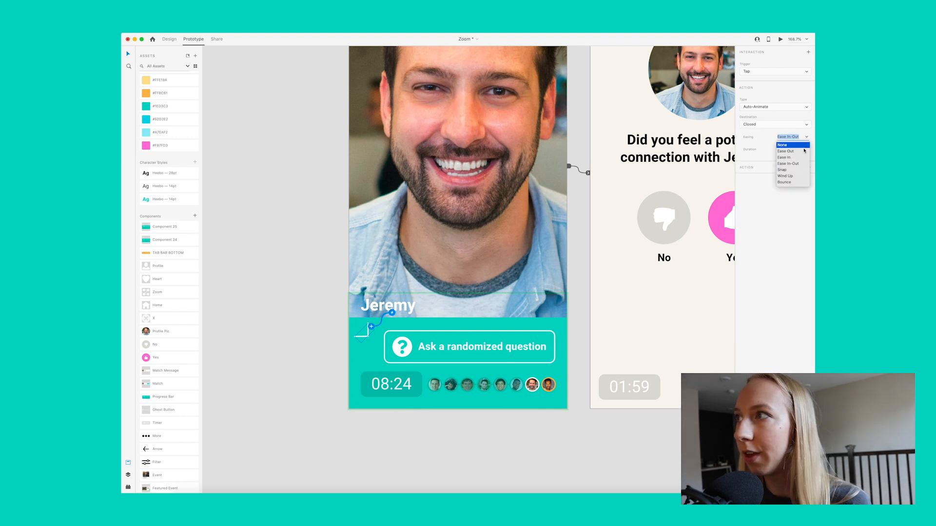
{"action": "left_click", "coordinate": [795, 172]}
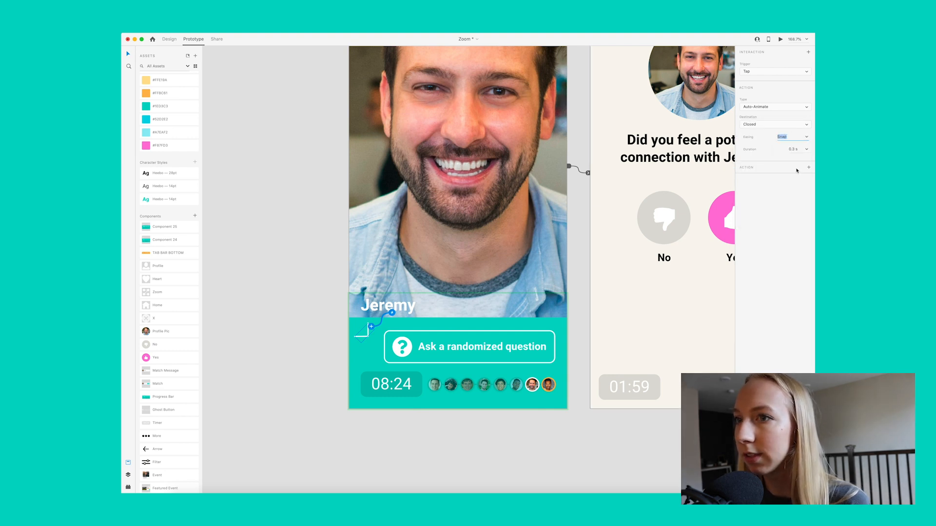
{"action": "left_click", "coordinate": [299, 293]}
Step: In the Closed state, wire the corner arrow to auto-animate back to Default State on tap
{"action": "left_click", "coordinate": [406, 361]}
{"action": "left_click", "coordinate": [757, 70]}
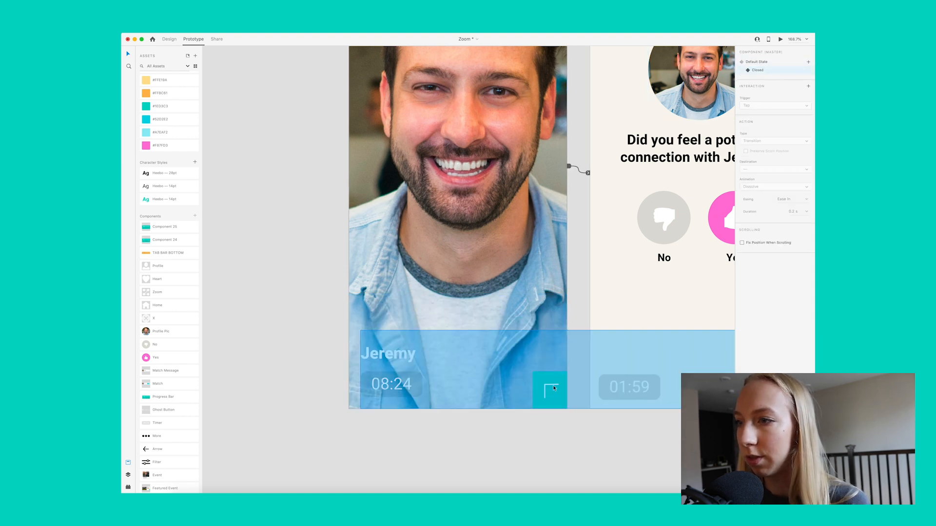
{"action": "double_click", "coordinate": [552, 385]}
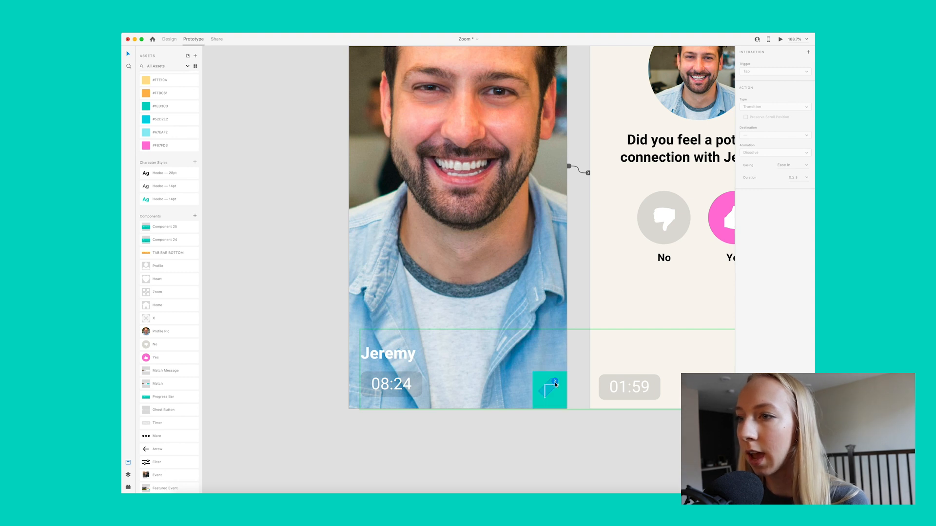
{"action": "left_click_drag", "start_coordinate": [556, 382], "coordinate": [575, 367]}
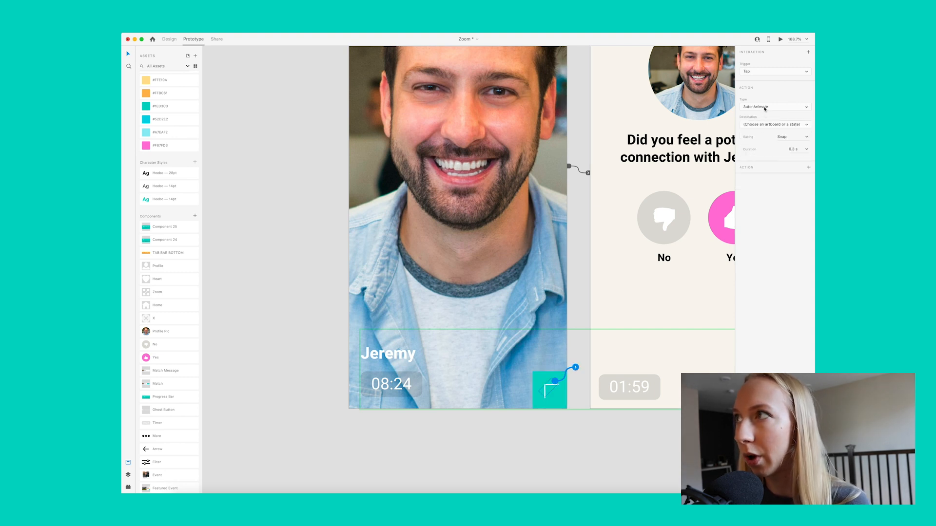
{"action": "left_click", "coordinate": [759, 123]}
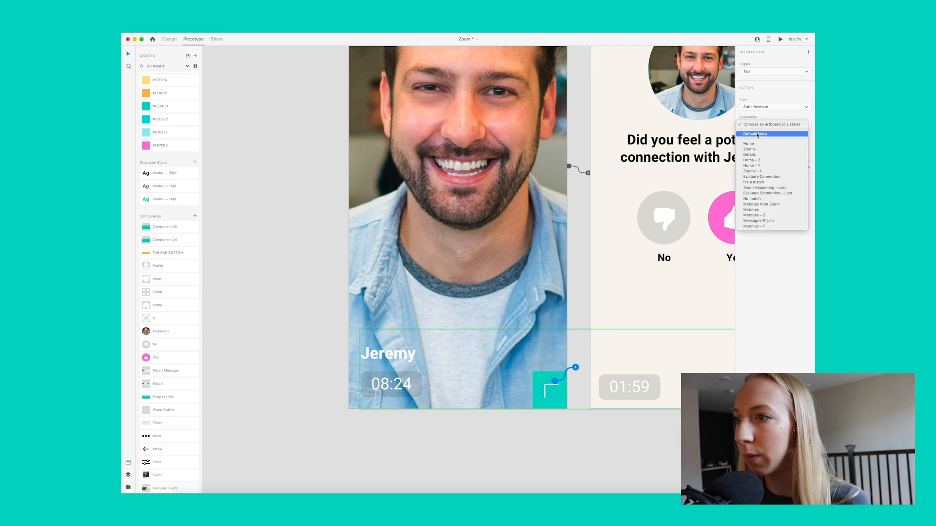
{"action": "left_click", "coordinate": [758, 131]}
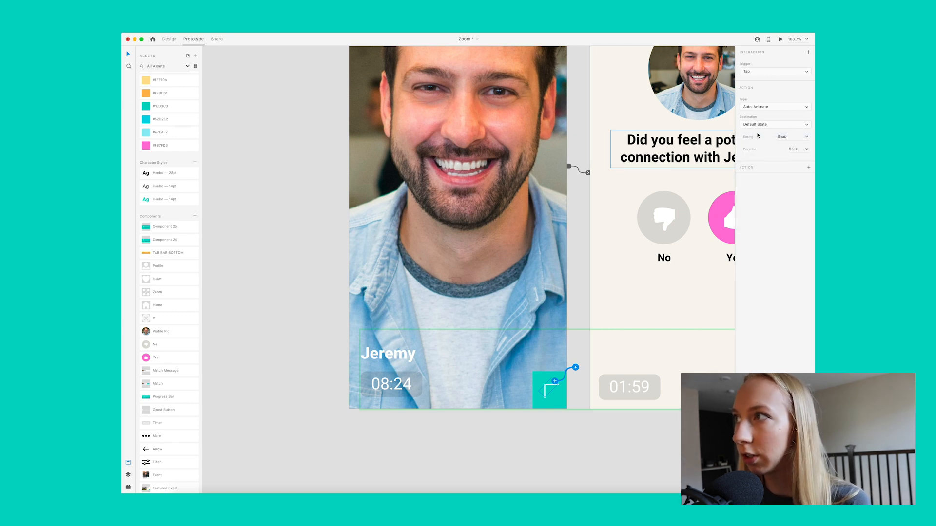
{"action": "left_click", "coordinate": [326, 376]}
Step: Preview the Zoom Happening artboard and place the preview window beside it
{"action": "scroll", "coordinate": [370, 312], "scroll_direction": "up", "scroll_amount": 1}
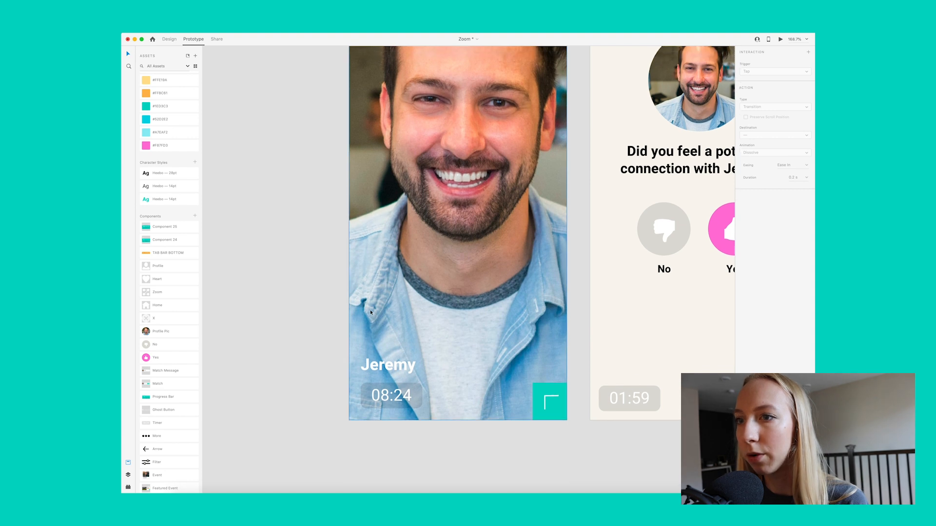
{"action": "scroll", "coordinate": [384, 306], "scroll_direction": "down", "scroll_amount": 5}
{"action": "left_click", "coordinate": [380, 96]}
{"action": "left_click", "coordinate": [781, 39]}
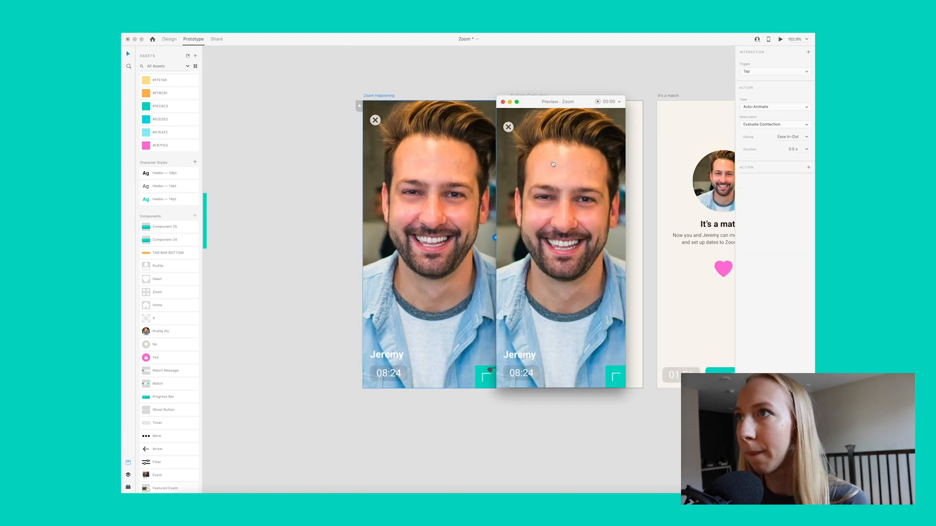
{"action": "left_click_drag", "start_coordinate": [564, 99], "coordinate": [293, 101]}
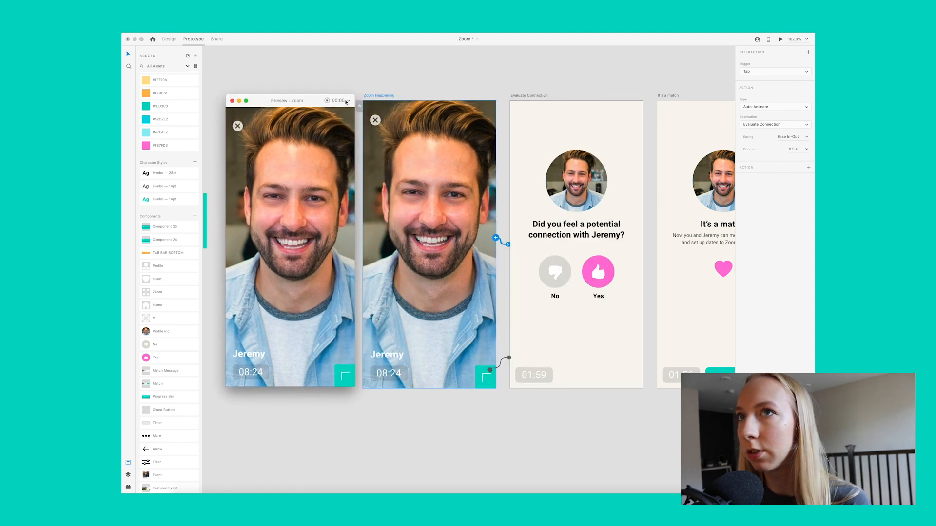
Step: Move the preview window clear of the Zoom Happening artboard, test expanding and collapsing the call controls with the corner arrow, and close the preview
{"action": "left_click", "coordinate": [368, 98]}
{"action": "scroll", "coordinate": [368, 99], "scroll_direction": "left", "scroll_amount": 3}
{"action": "left_click_drag", "start_coordinate": [312, 100], "coordinate": [436, 107]}
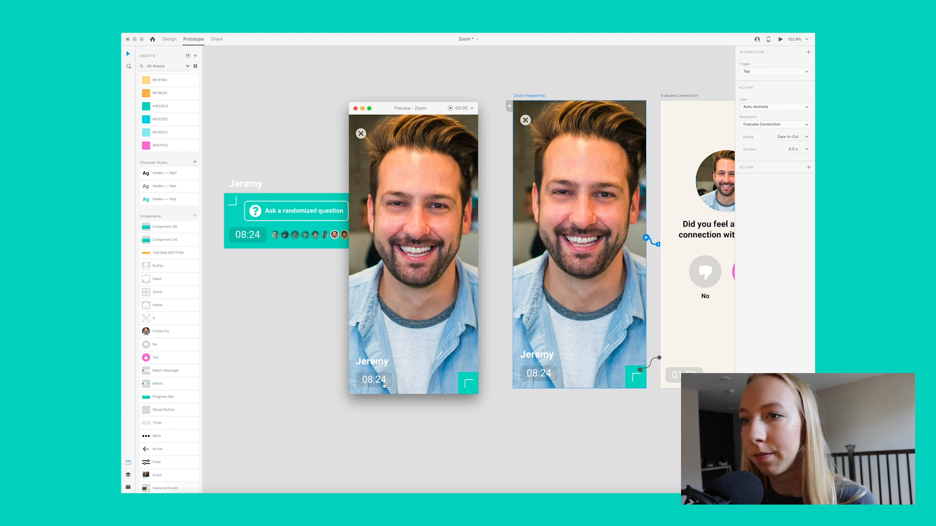
{"action": "left_click", "coordinate": [471, 385]}
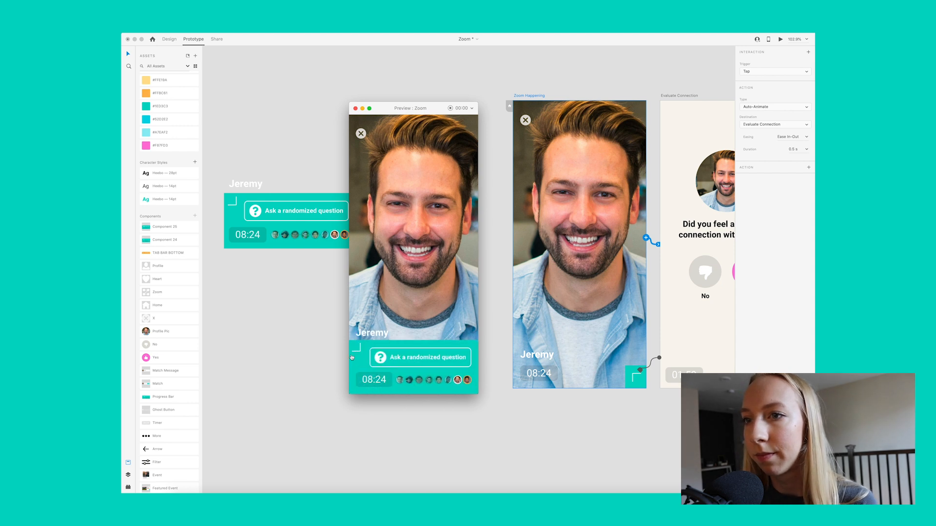
{"action": "left_click", "coordinate": [441, 377]}
{"action": "left_click", "coordinate": [470, 385]}
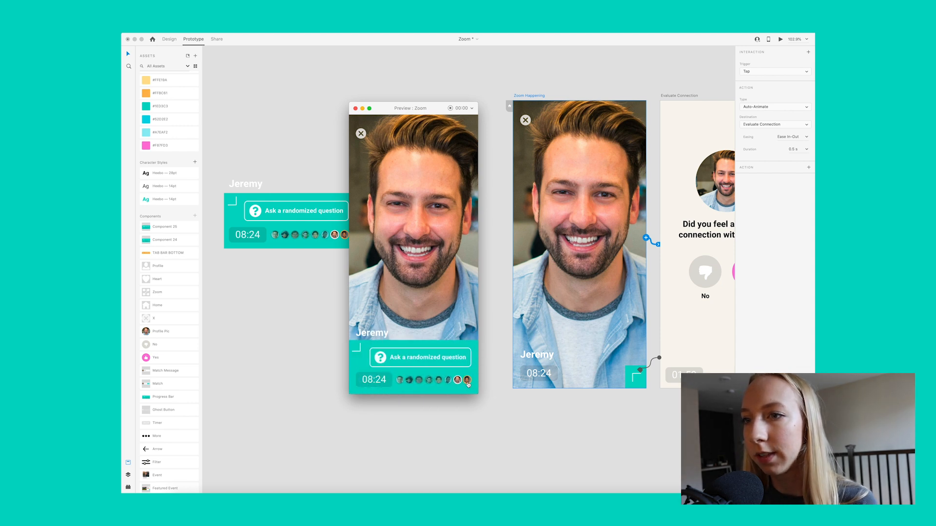
{"action": "left_click", "coordinate": [361, 350]}
{"action": "left_click", "coordinate": [468, 381]}
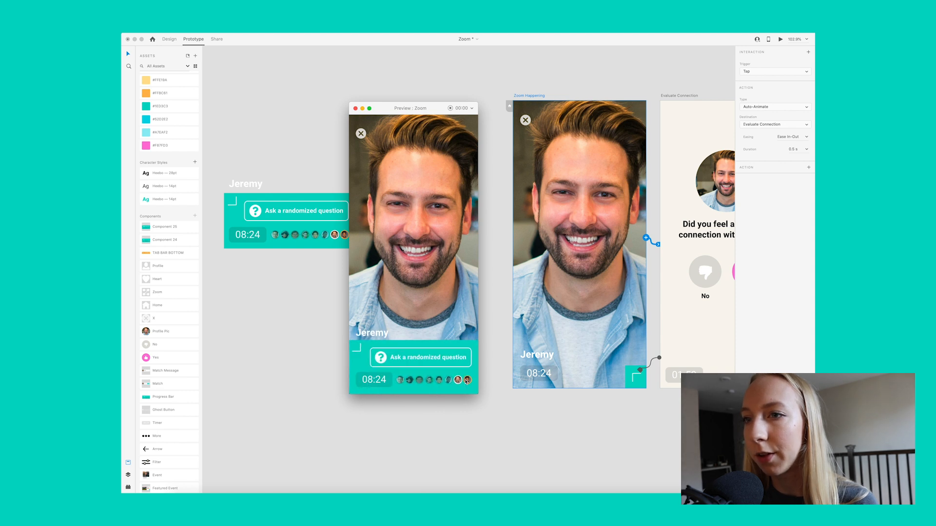
{"action": "left_click", "coordinate": [363, 347]}
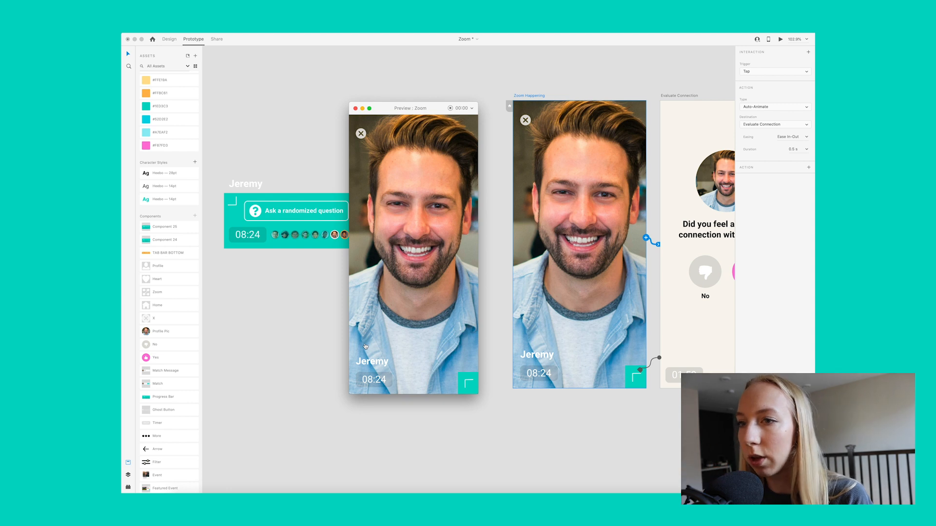
{"action": "left_click", "coordinate": [468, 381]}
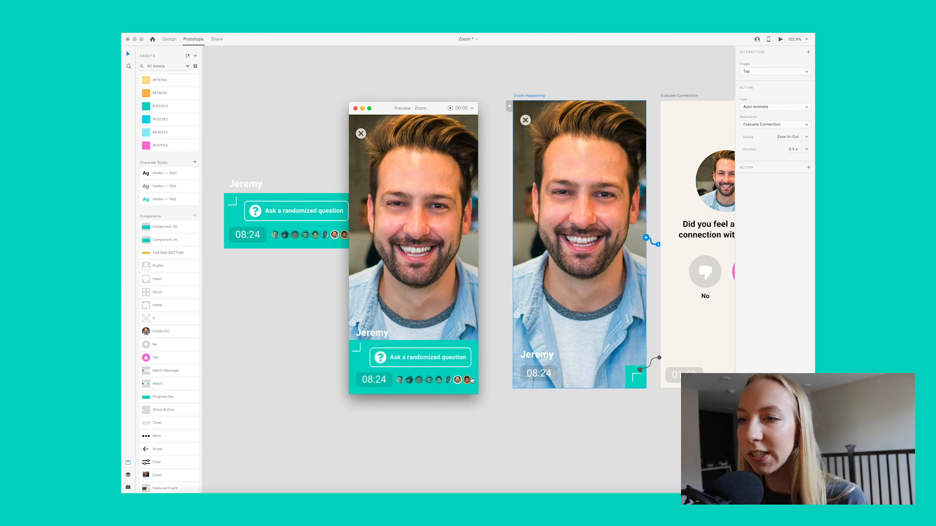
{"action": "left_click", "coordinate": [355, 351]}
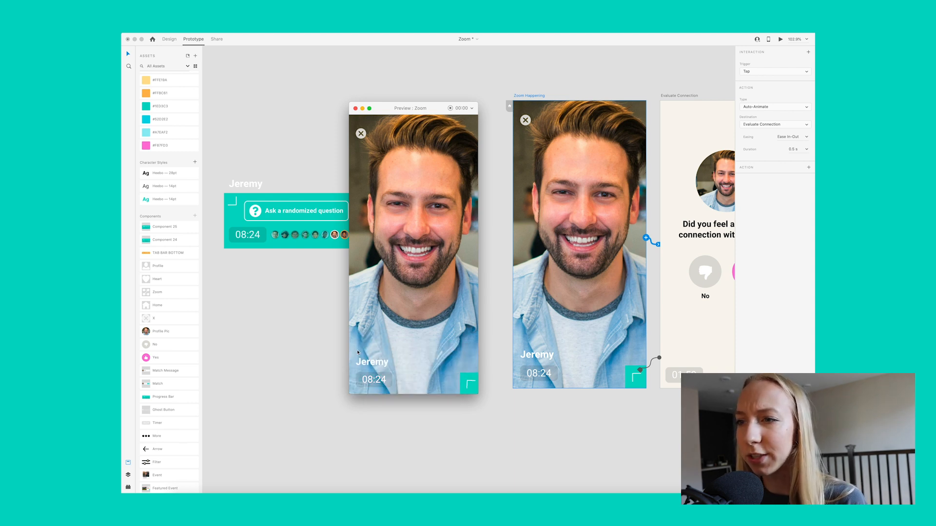
{"action": "left_click", "coordinate": [466, 382]}
{"action": "left_click", "coordinate": [356, 351]}
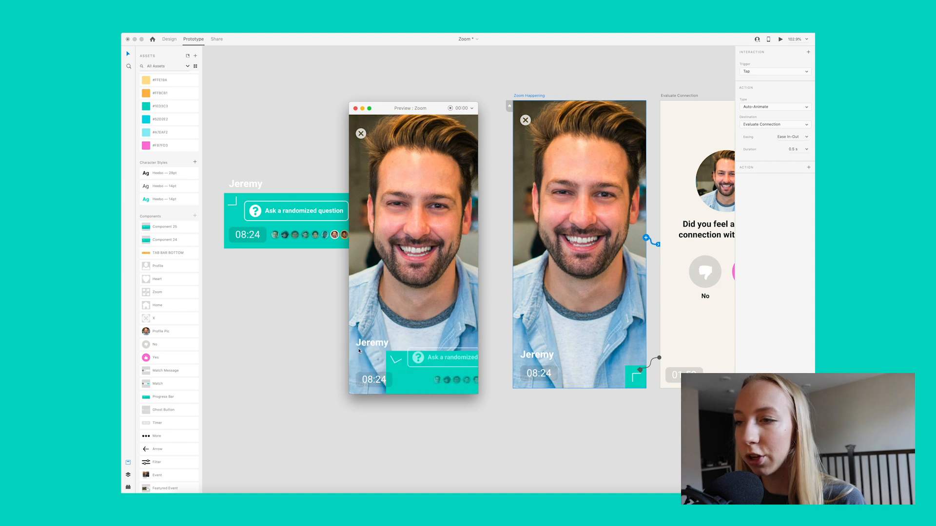
{"action": "left_click", "coordinate": [466, 383]}
{"action": "left_click", "coordinate": [356, 350]}
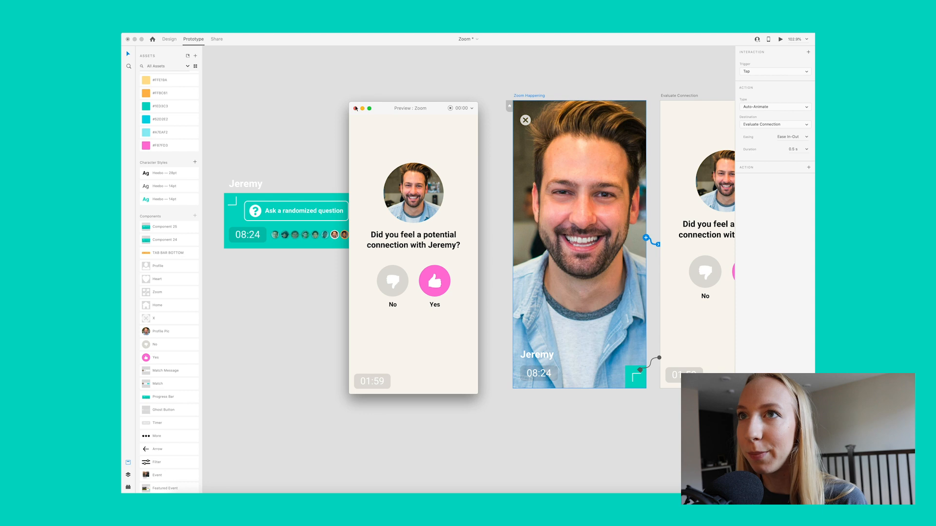
{"action": "left_click", "coordinate": [356, 108]}
Step: Preview the Matches artboard to examine how its match list transitions to the second Matches artboard, and close the preview
{"action": "scroll", "coordinate": [403, 120], "scroll_direction": "right", "scroll_amount": 5}
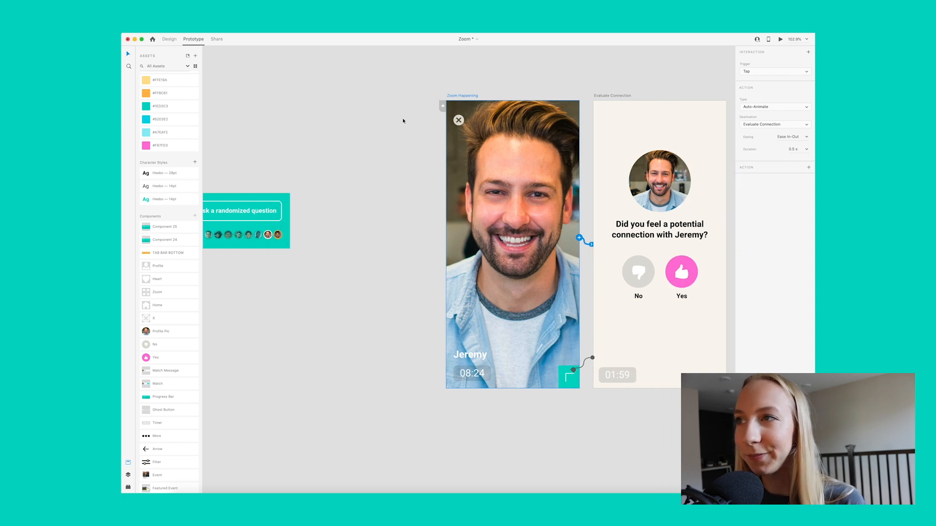
{"action": "scroll", "coordinate": [408, 118], "scroll_direction": "right", "scroll_amount": 2}
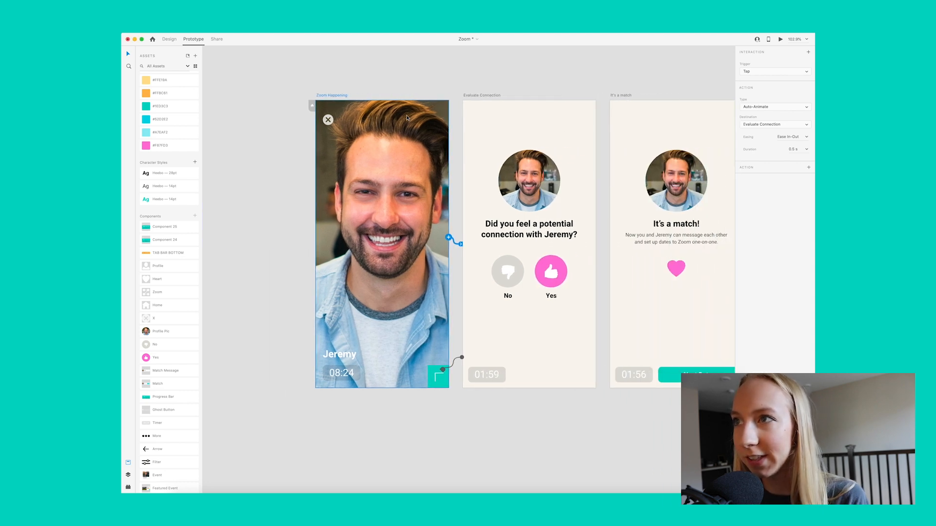
{"action": "scroll", "coordinate": [407, 118], "scroll_direction": "down", "scroll_amount": 4}
{"action": "scroll", "coordinate": [407, 118], "scroll_direction": "right", "scroll_amount": 7}
{"action": "scroll", "coordinate": [408, 118], "scroll_direction": "down", "scroll_amount": 3}
{"action": "scroll", "coordinate": [407, 117], "scroll_direction": "down", "scroll_amount": 2}
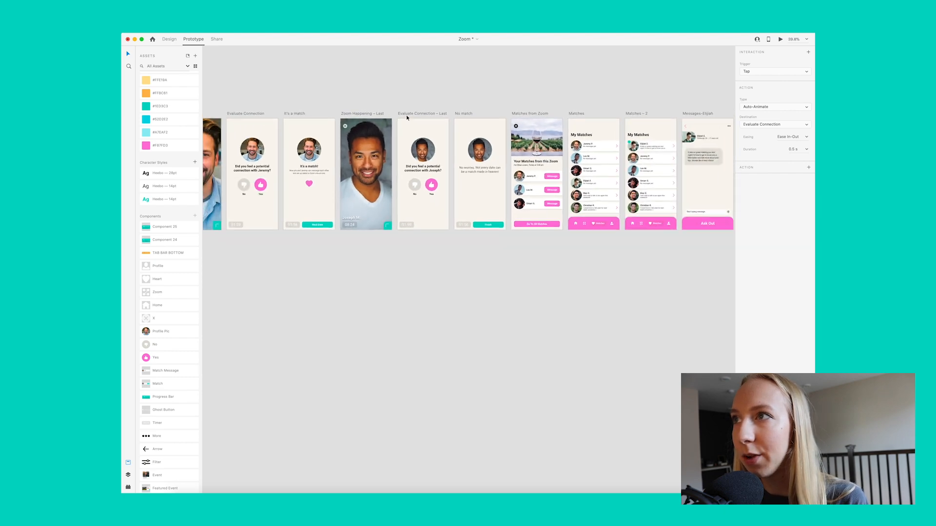
{"action": "scroll", "coordinate": [407, 117], "scroll_direction": "right", "scroll_amount": 3}
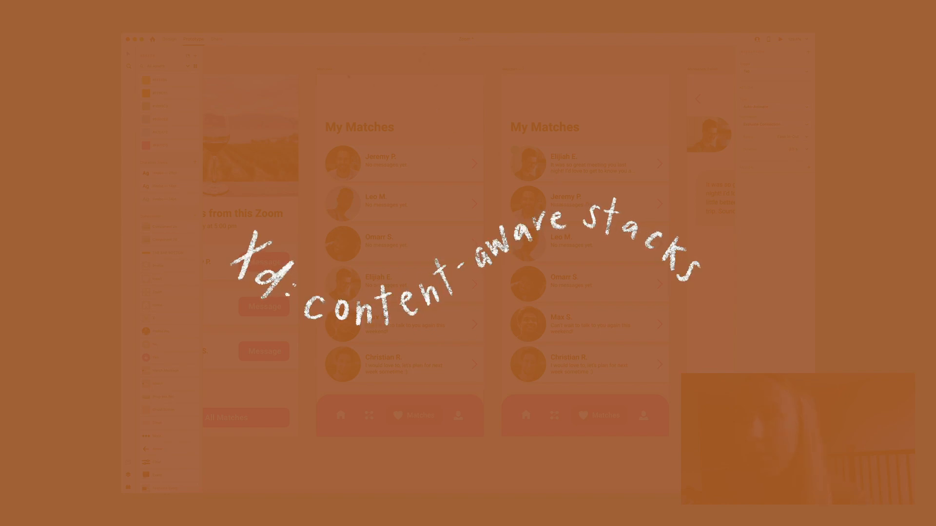
{"action": "left_click", "coordinate": [325, 69]}
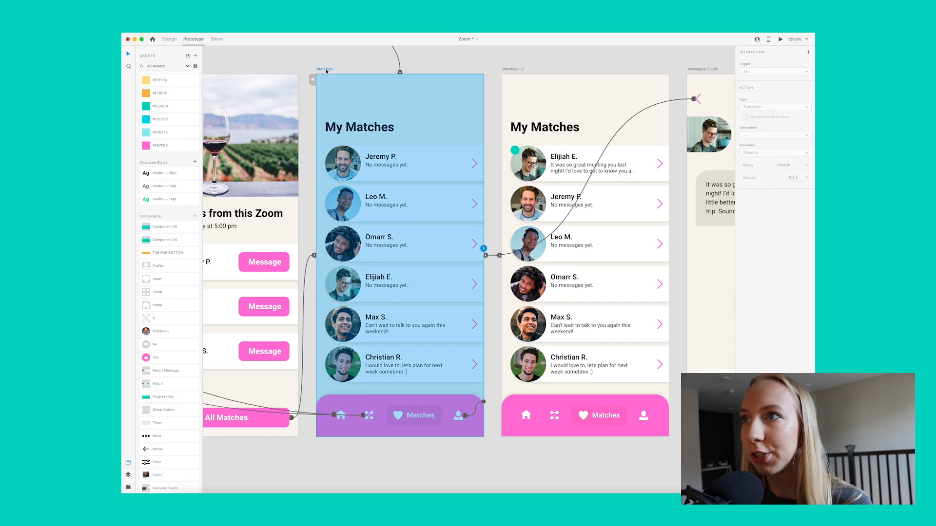
{"action": "left_click", "coordinate": [779, 40]}
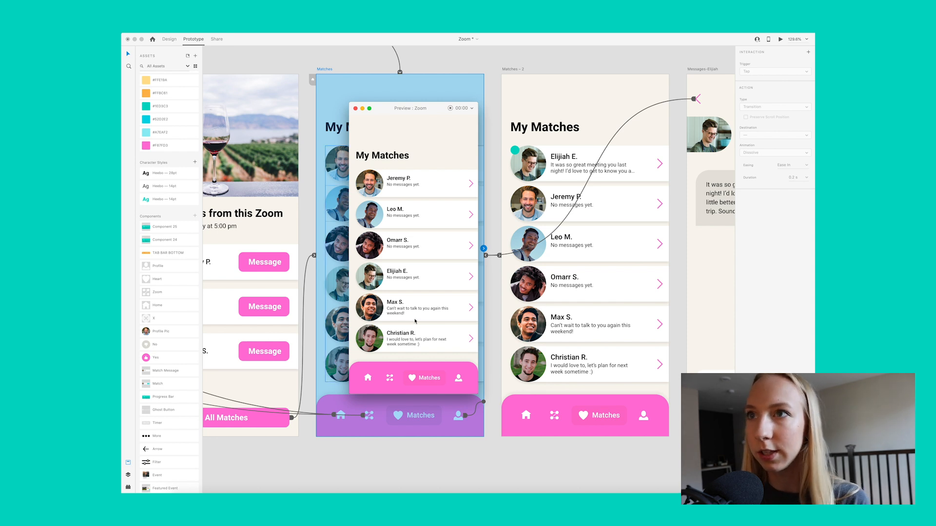
{"action": "left_click", "coordinate": [355, 109]}
{"action": "left_click", "coordinate": [469, 56]}
Step: Switch to Design mode and delete the Matches – 2 artboard
{"action": "scroll", "coordinate": [503, 92], "scroll_direction": "left", "scroll_amount": 2}
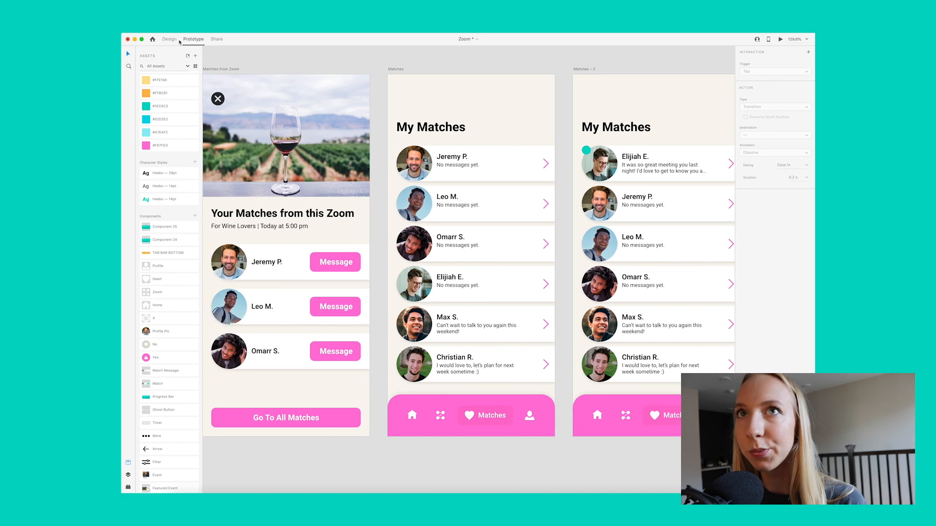
{"action": "left_click", "coordinate": [169, 39]}
{"action": "scroll", "coordinate": [692, 234], "scroll_direction": "right", "scroll_amount": 2}
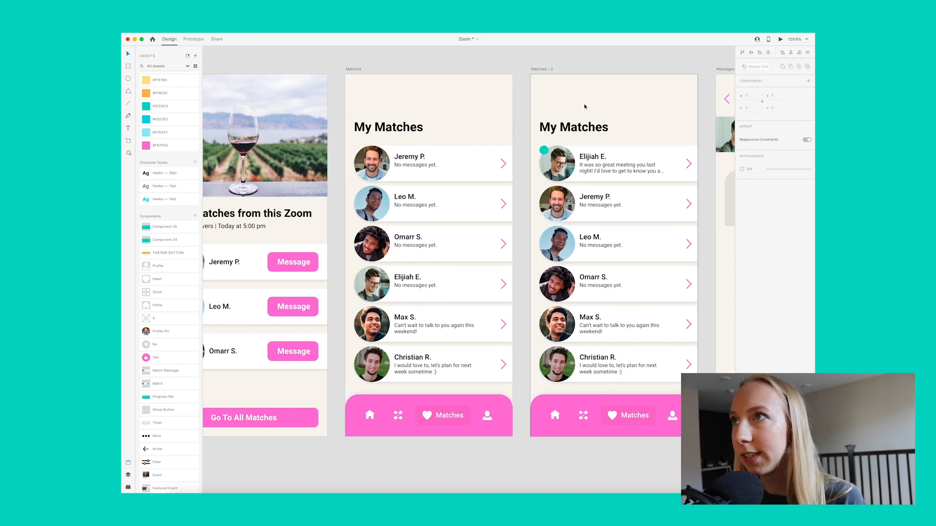
{"action": "left_click", "coordinate": [542, 70]}
{"action": "key", "text": "Delete"}
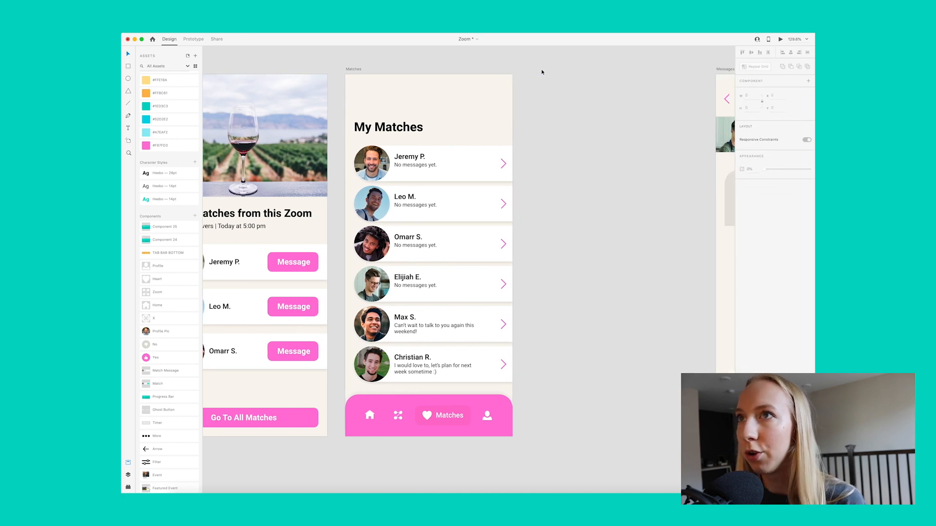
Step: Examine the match cards on the Matches artboard and the stack settings of the group containing them
{"action": "scroll", "coordinate": [541, 71], "scroll_direction": "right", "scroll_amount": 2}
{"action": "scroll", "coordinate": [451, 136], "scroll_direction": "up", "scroll_amount": 3}
{"action": "scroll", "coordinate": [453, 133], "scroll_direction": "down", "scroll_amount": 3}
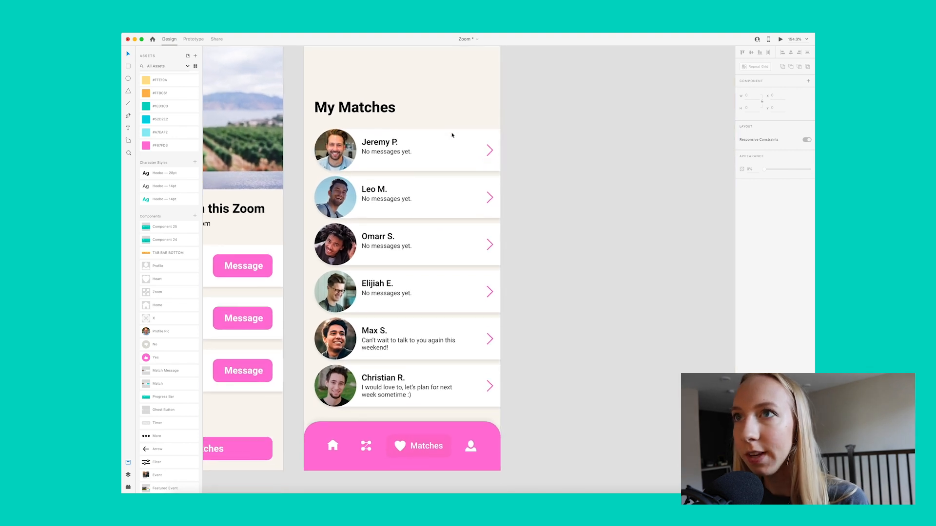
{"action": "double_click", "coordinate": [423, 174]}
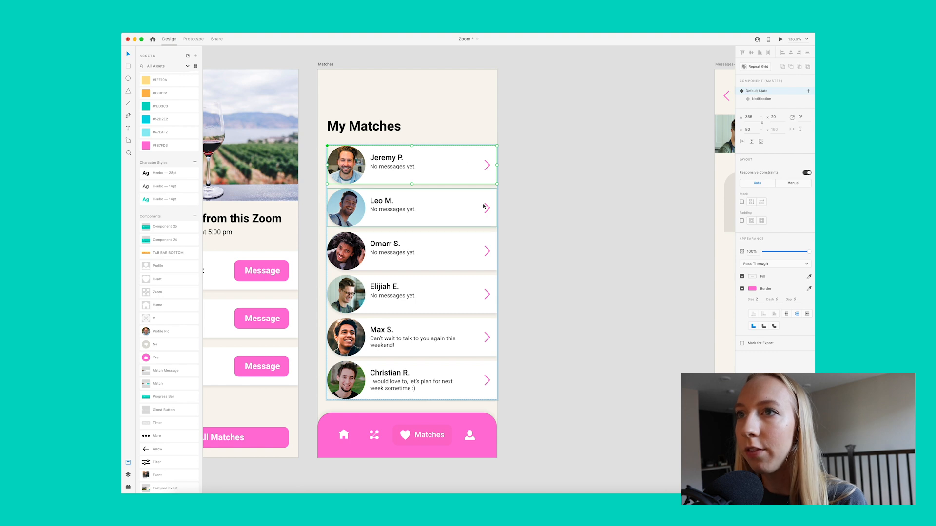
{"action": "left_click", "coordinate": [444, 338]}
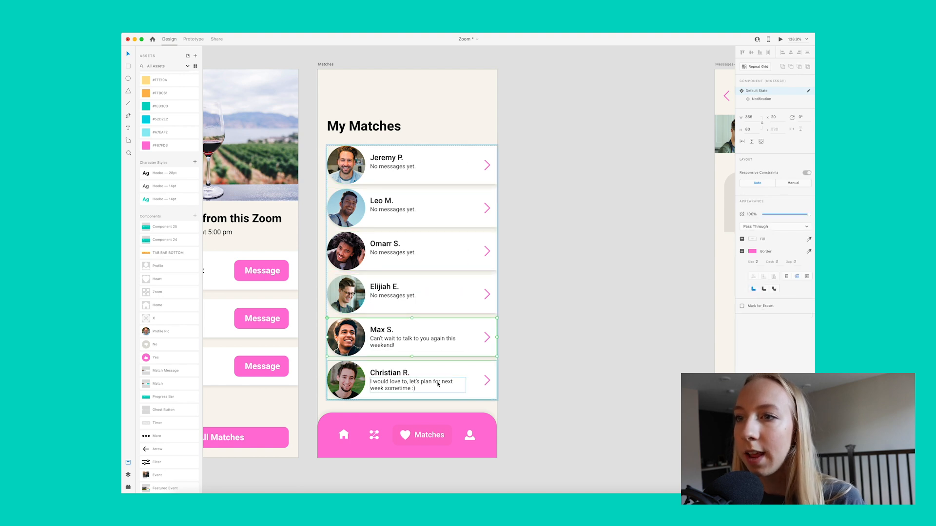
{"action": "left_click", "coordinate": [536, 195]}
{"action": "left_click", "coordinate": [464, 175]}
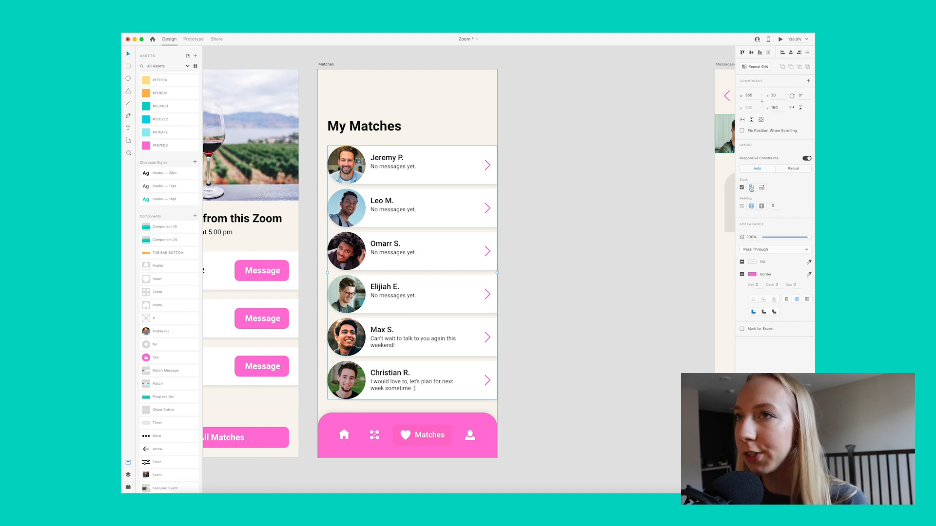
Step: Try reordering several match cards within the stack on the Matches artboard, and undo the rearrangement
{"action": "double_click", "coordinate": [399, 245]}
{"action": "left_click_drag", "start_coordinate": [427, 242], "coordinate": [433, 199]}
{"action": "left_click_drag", "start_coordinate": [418, 339], "coordinate": [416, 184]}
{"action": "left_click_drag", "start_coordinate": [386, 354], "coordinate": [401, 254]}
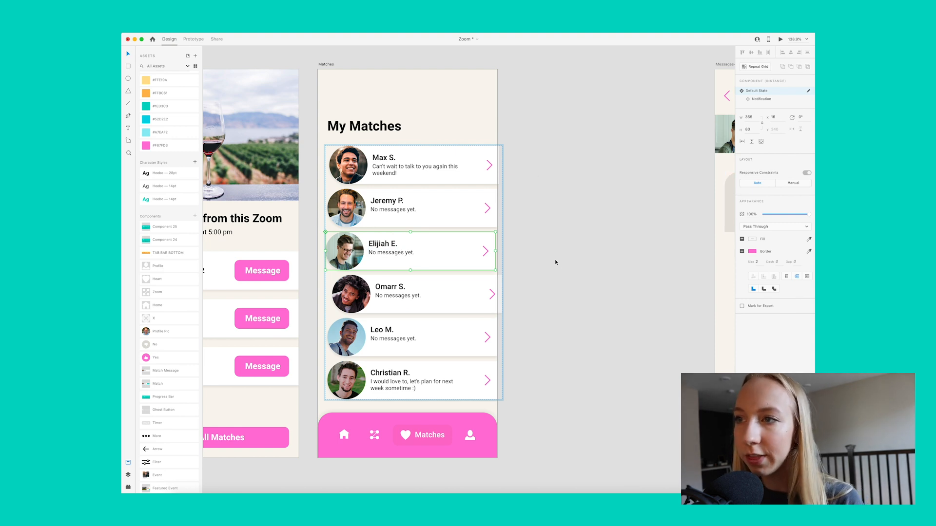
{"action": "left_click_drag", "start_coordinate": [481, 179], "coordinate": [466, 336]}
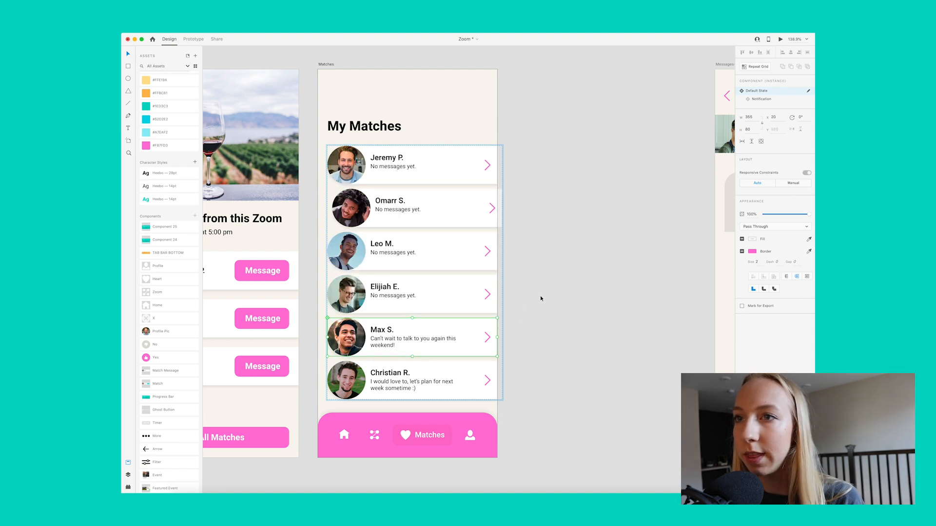
{"action": "key", "text": "super+z"}
{"action": "left_click", "coordinate": [553, 248]}
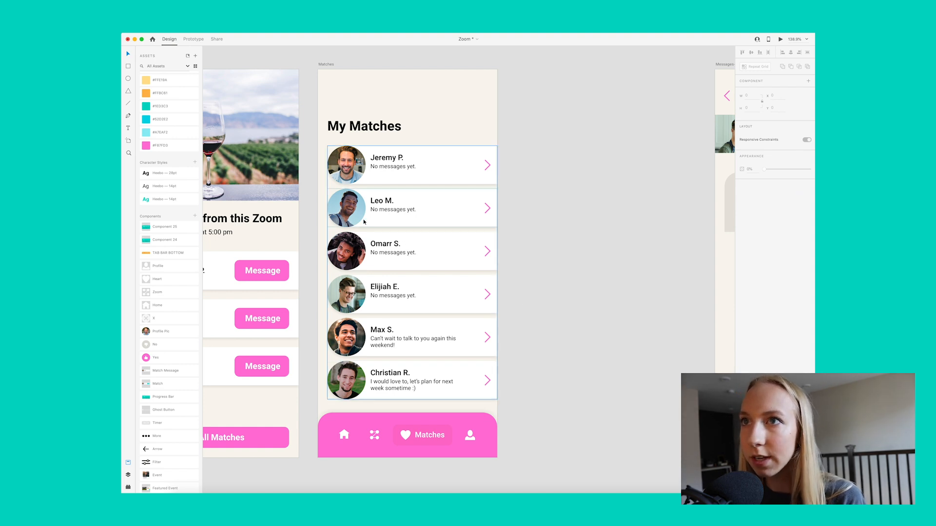
Step: Duplicate the Matches artboard into the empty space before the messages artboard
{"action": "scroll", "coordinate": [360, 172], "scroll_direction": "down", "scroll_amount": 1}
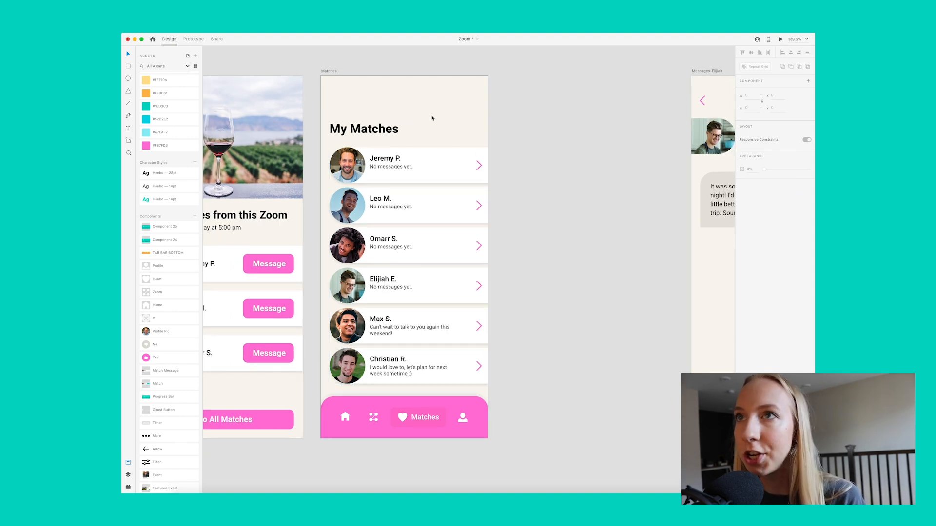
{"action": "scroll", "coordinate": [444, 120], "scroll_direction": "down", "scroll_amount": 1}
{"action": "left_click_drag", "start_coordinate": [332, 73], "coordinate": [510, 73]}
{"action": "left_click", "coordinate": [475, 69]}
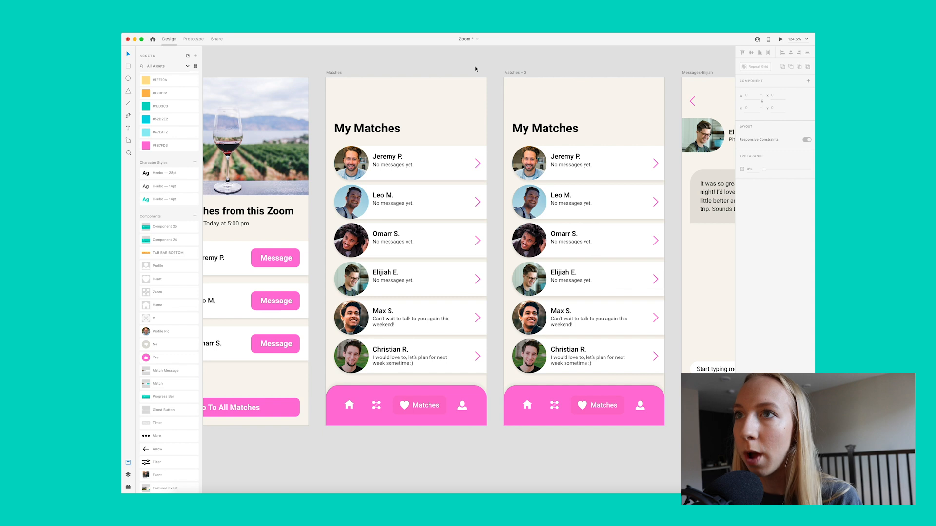
Step: Move the fourth match card to the first position of the stack on the Matches – 2 artboard
{"action": "scroll", "coordinate": [475, 69], "scroll_direction": "right", "scroll_amount": 3}
{"action": "left_click", "coordinate": [376, 173]}
{"action": "left_click", "coordinate": [300, 75]}
{"action": "scroll", "coordinate": [358, 217], "scroll_direction": "right", "scroll_amount": 2}
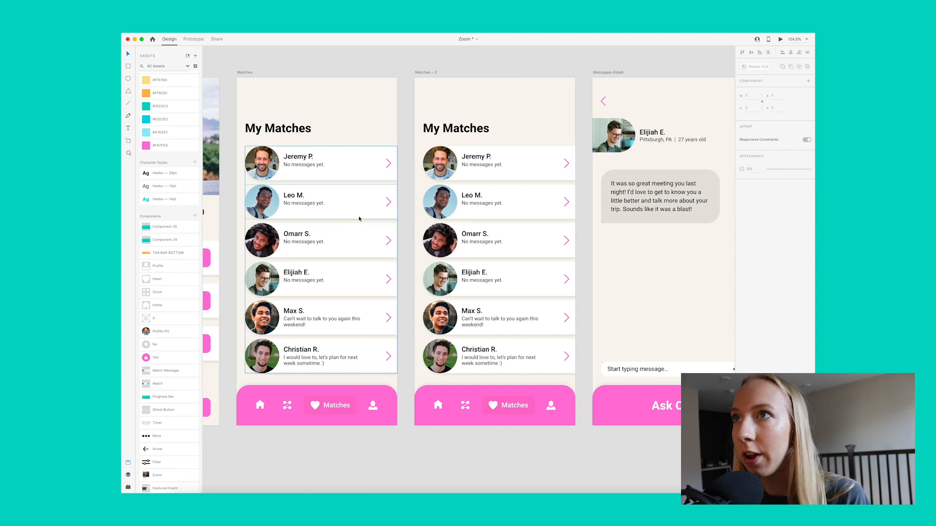
{"action": "left_click", "coordinate": [429, 74]}
{"action": "left_click", "coordinate": [477, 245]}
{"action": "left_click_drag", "start_coordinate": [482, 281], "coordinate": [523, 157]}
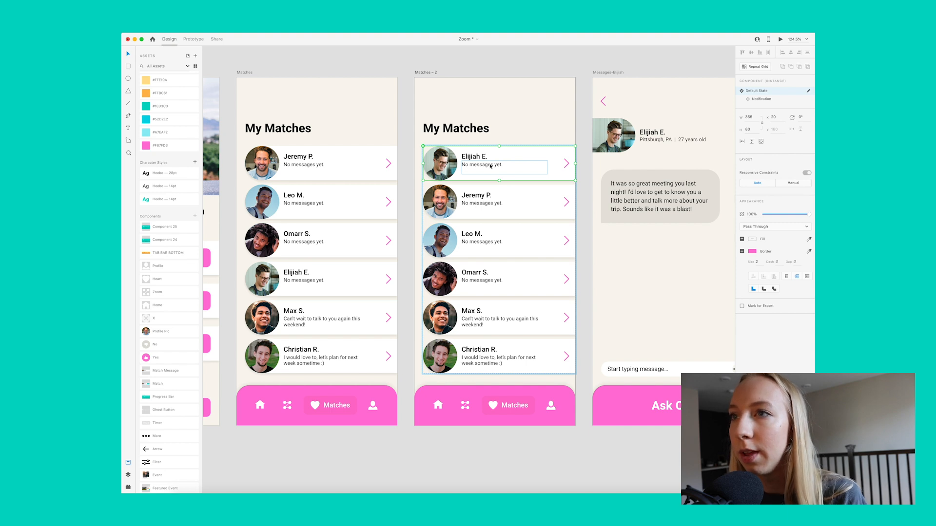
Step: Switch the first match card on the Matches – 2 artboard to its Notification state and inspect the card up close
{"action": "left_click", "coordinate": [762, 101]}
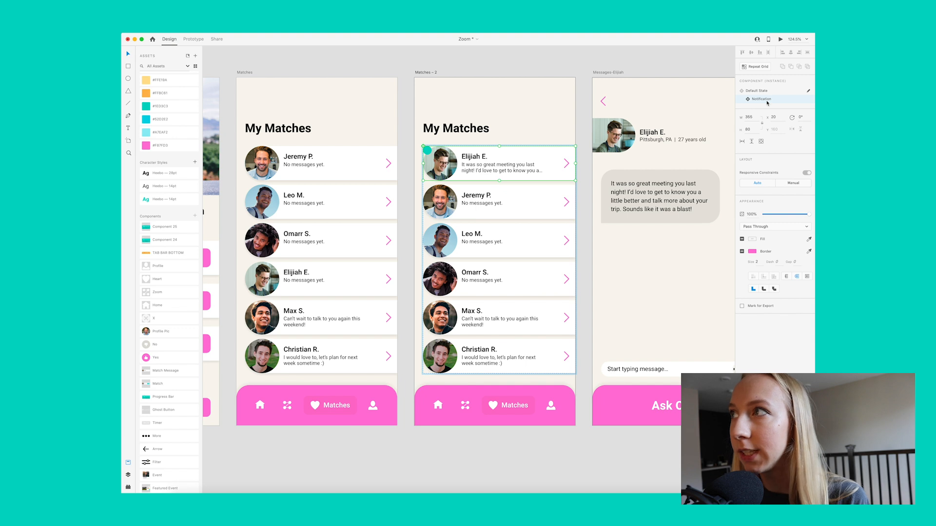
{"action": "left_click", "coordinate": [478, 66]}
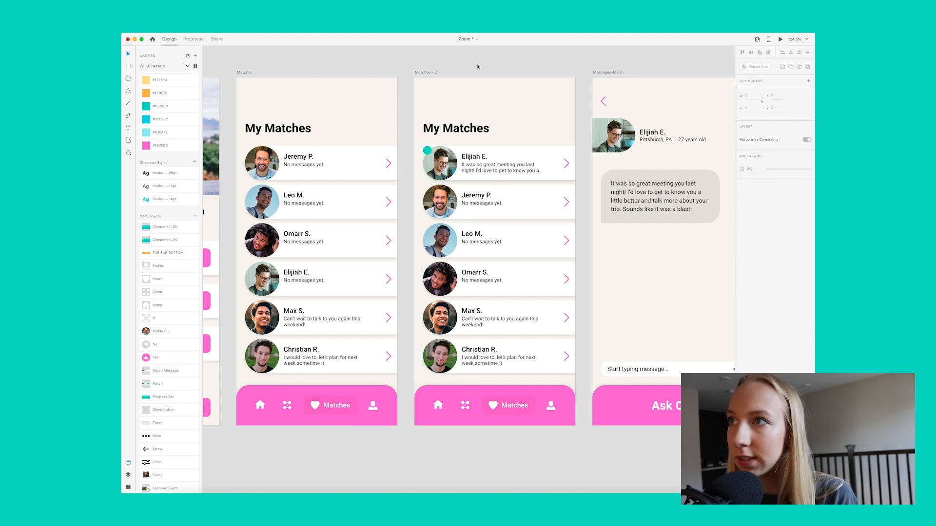
{"action": "scroll", "coordinate": [488, 179], "scroll_direction": "up", "scroll_amount": 5}
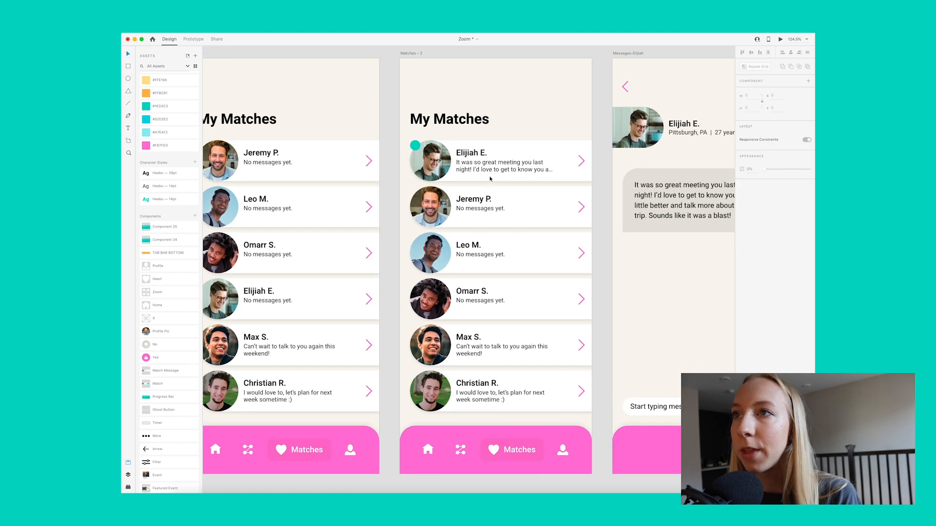
{"action": "scroll", "coordinate": [391, 133], "scroll_direction": "up", "scroll_amount": 2}
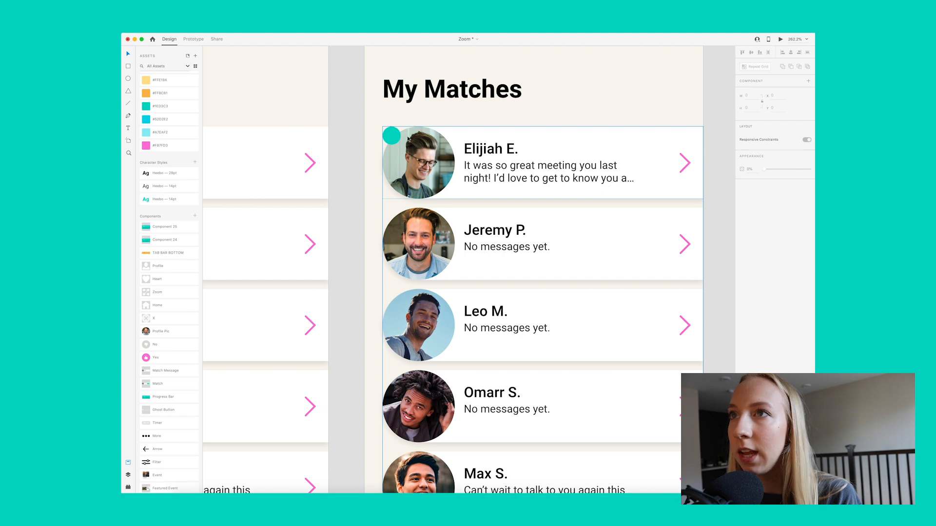
{"action": "left_click", "coordinate": [402, 120]}
{"action": "scroll", "coordinate": [415, 119], "scroll_direction": "down", "scroll_amount": 8}
{"action": "scroll", "coordinate": [416, 119], "scroll_direction": "up", "scroll_amount": 2}
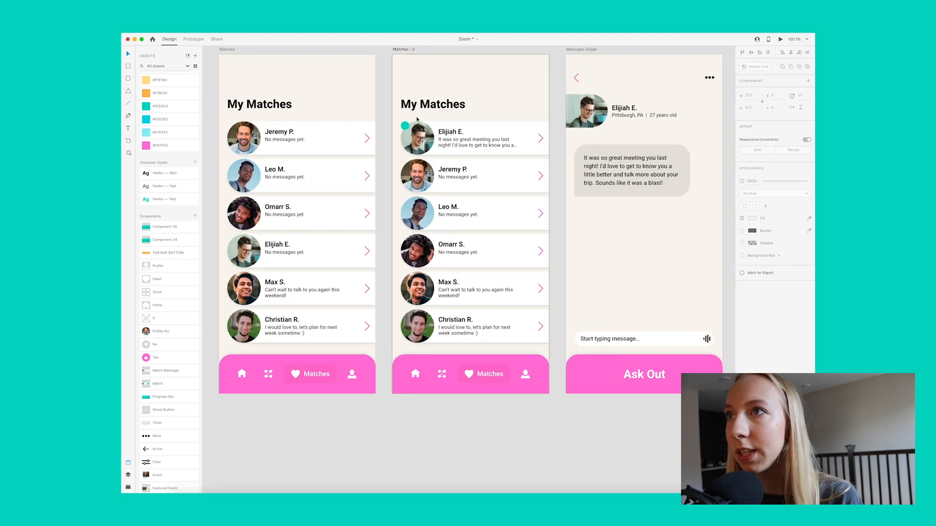
{"action": "scroll", "coordinate": [417, 119], "scroll_direction": "left", "scroll_amount": 4}
{"action": "scroll", "coordinate": [416, 119], "scroll_direction": "up", "scroll_amount": 2}
{"action": "scroll", "coordinate": [415, 118], "scroll_direction": "down", "scroll_amount": 1}
{"action": "left_click", "coordinate": [359, 89]}
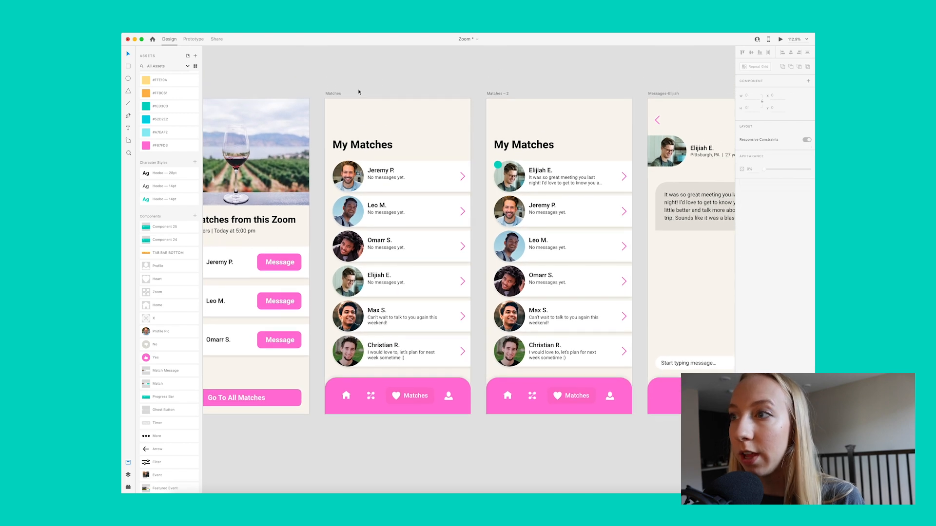
Step: Link the Matches artboard to the Matches – 2 artboard with a prototype interaction
{"action": "left_click", "coordinate": [333, 93]}
{"action": "left_click", "coordinate": [193, 40]}
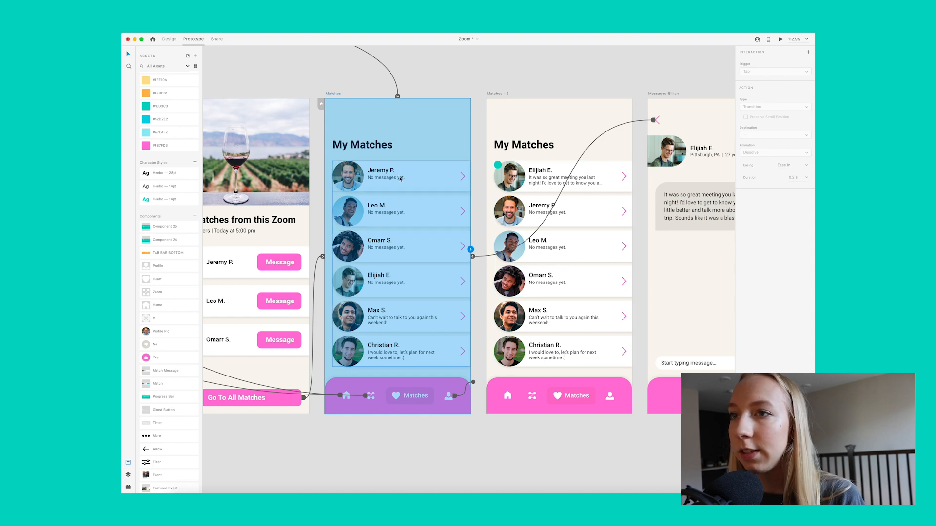
{"action": "left_click", "coordinate": [389, 278]}
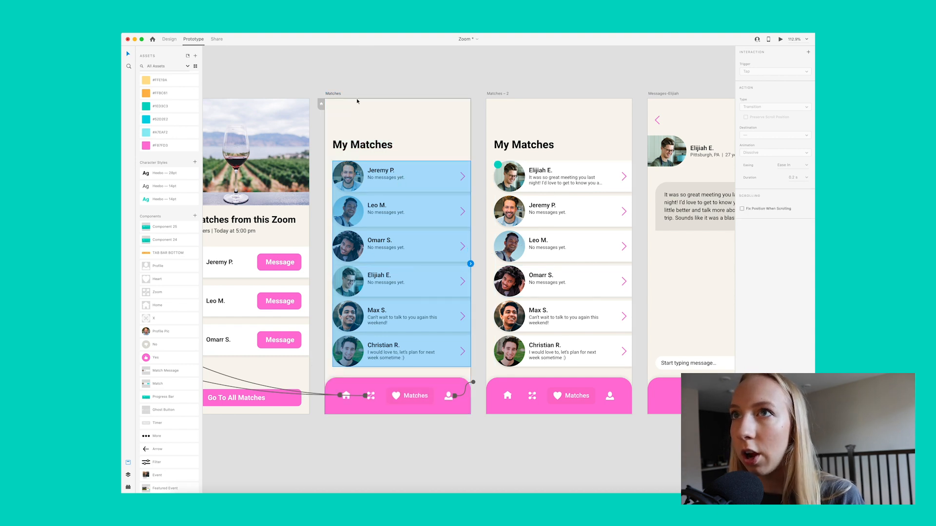
{"action": "left_click", "coordinate": [332, 94]}
{"action": "left_click_drag", "start_coordinate": [470, 250], "coordinate": [488, 256]}
Step: Set the new interaction's trigger to Keys & Gamepad with the N key and its easing to Ease In-Out
{"action": "left_click", "coordinate": [764, 73]}
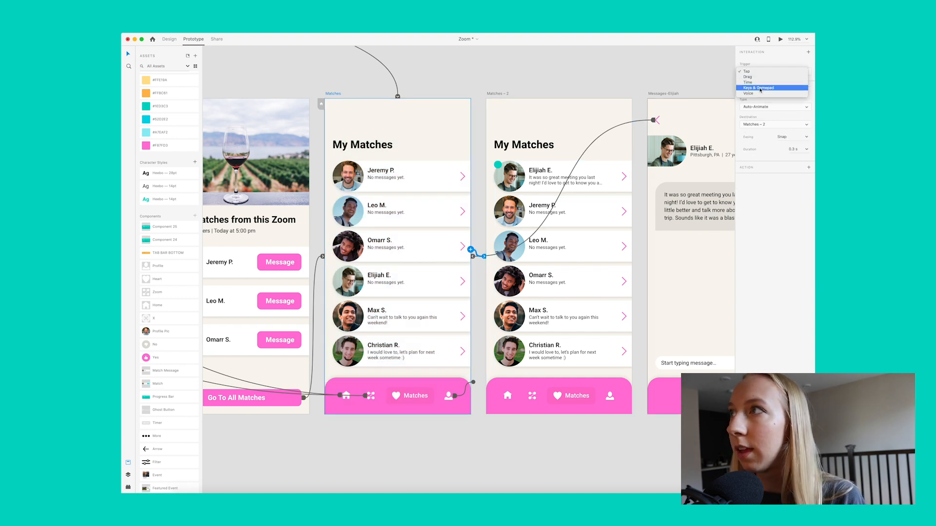
{"action": "left_click", "coordinate": [760, 89]}
{"action": "key", "text": "n"}
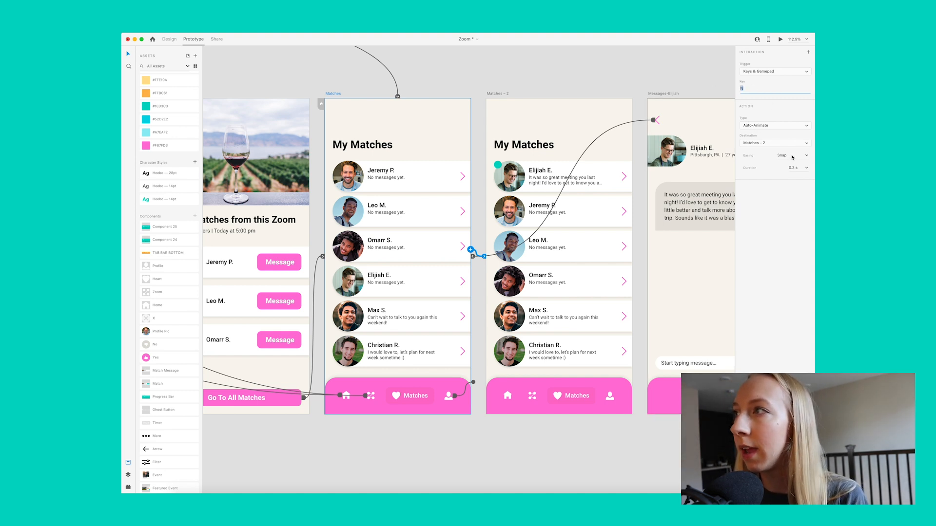
{"action": "left_click", "coordinate": [806, 156]}
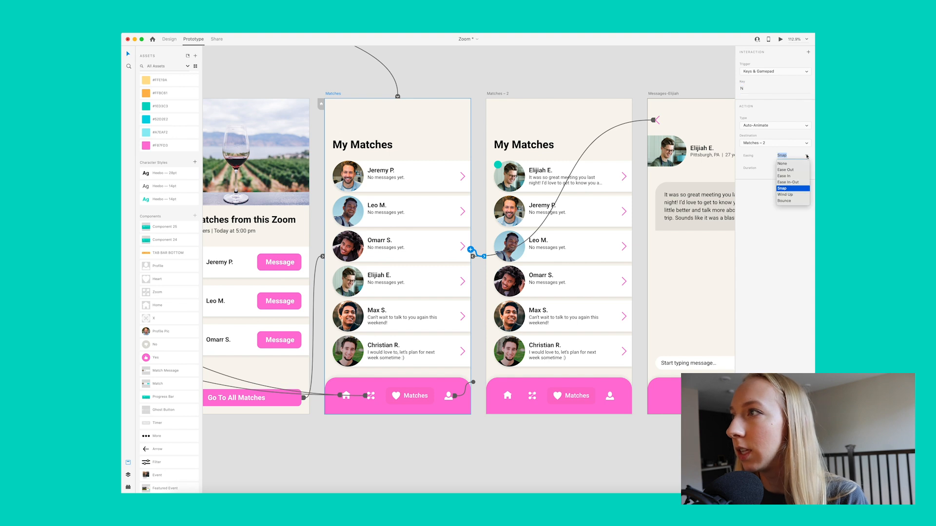
{"action": "left_click", "coordinate": [803, 182]}
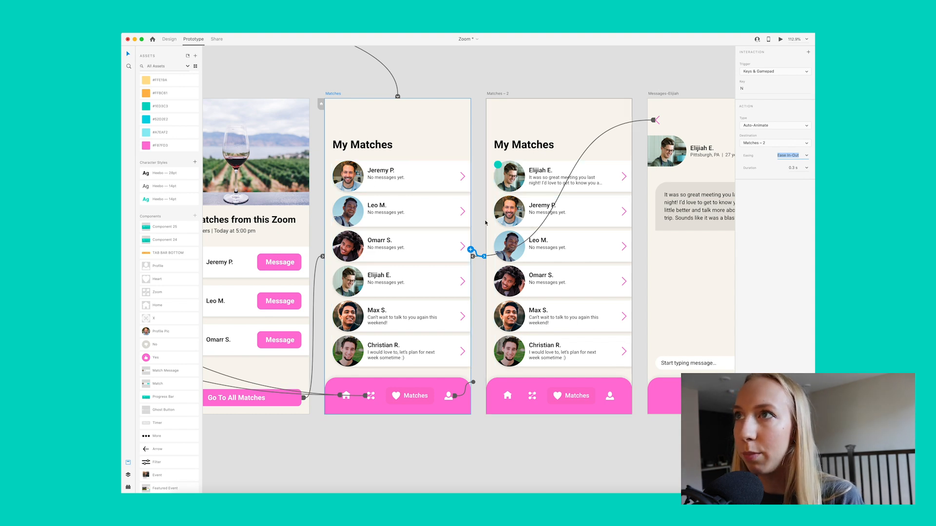
Step: Open the prototype preview starting from the Matches artboard
{"action": "left_click", "coordinate": [443, 77]}
{"action": "left_click", "coordinate": [327, 94]}
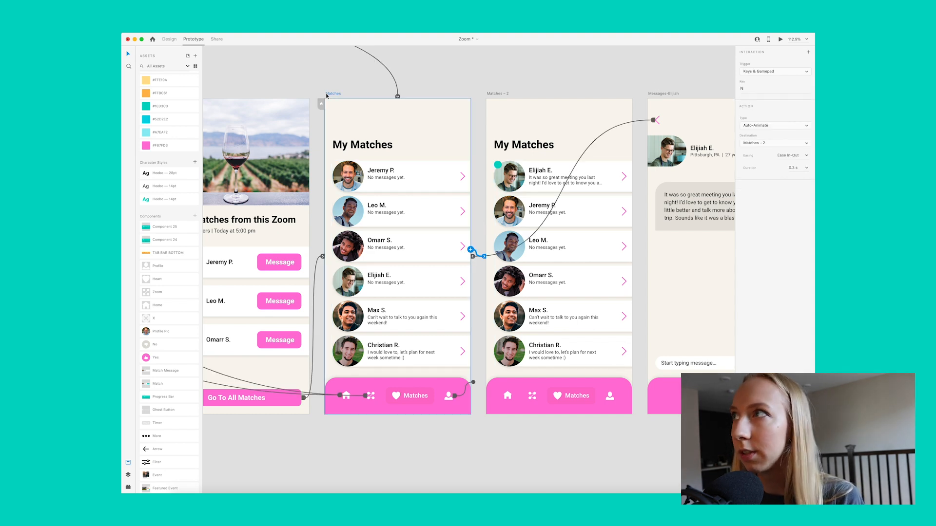
{"action": "left_click", "coordinate": [784, 39]}
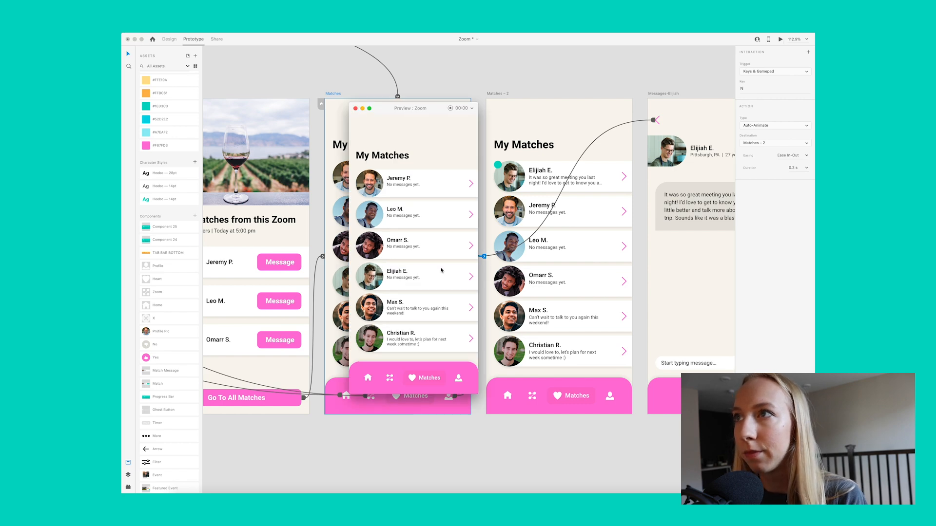